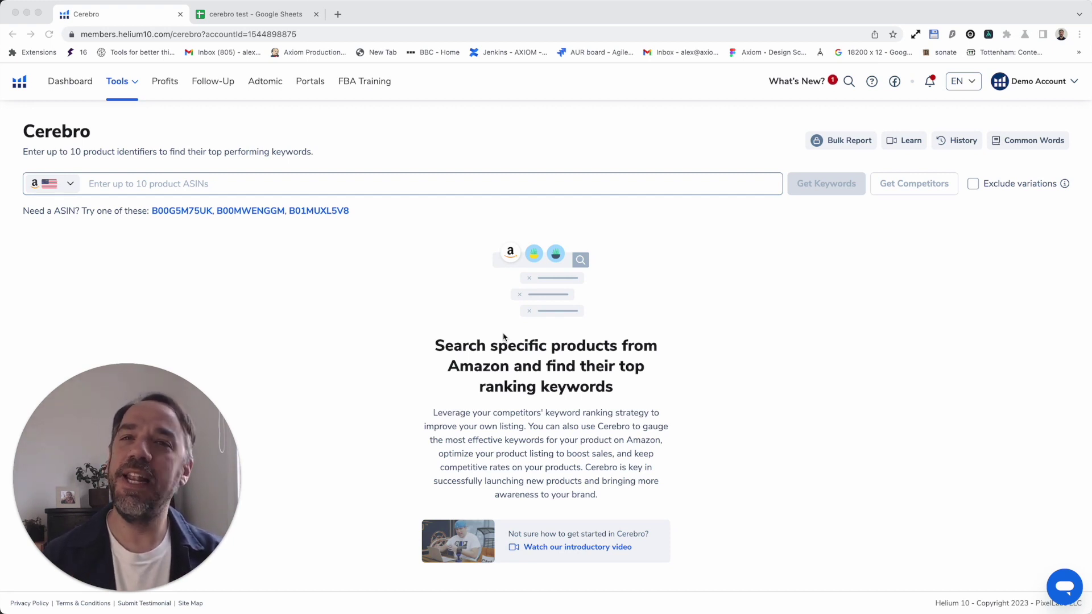
# Step: Paste ASIN B00G5M75UK into the Cerebro lookup, then switch to the cerebro test spreadsheet
pyautogui.write('B00G5M75UK')
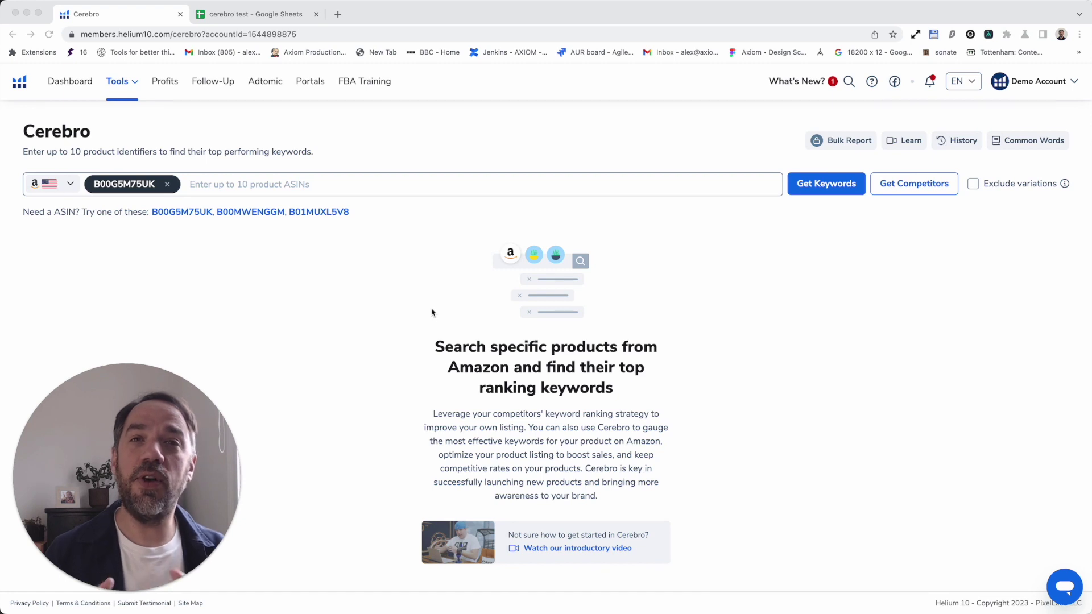
pyautogui.click(263, 12)
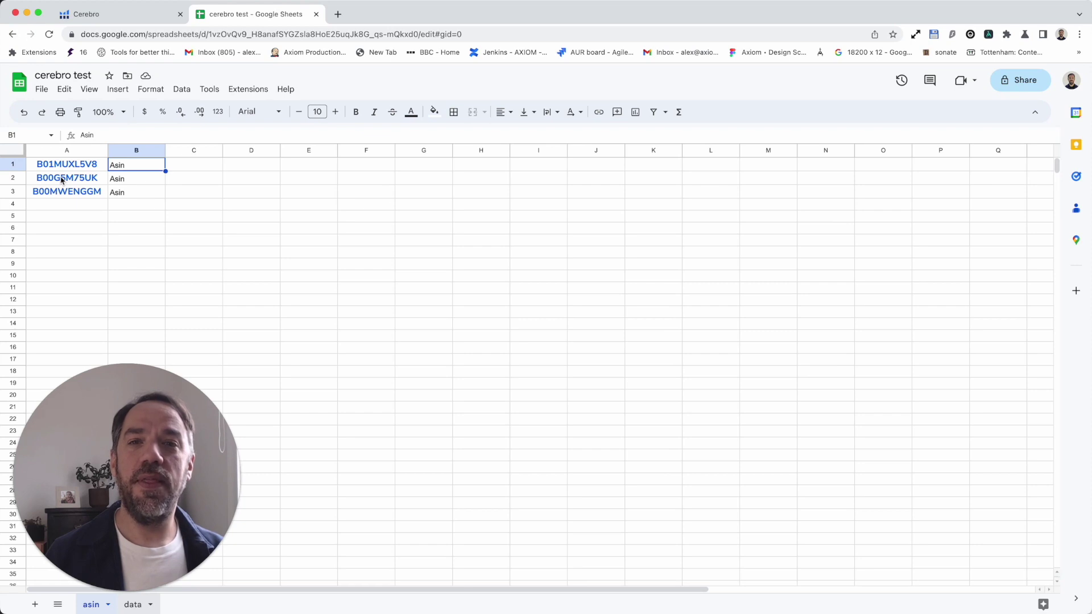
# Step: Load Cerebro keyword results for the suggested ASIN B00G5M75UK and scroll to the keyword table
pyautogui.click(94, 19)
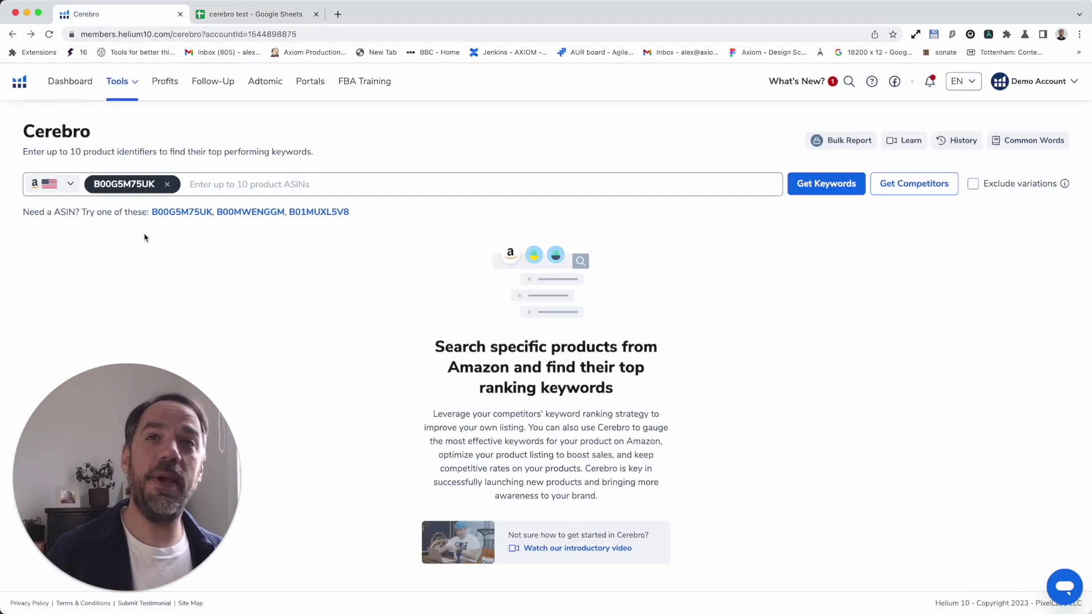
pyautogui.click(244, 191)
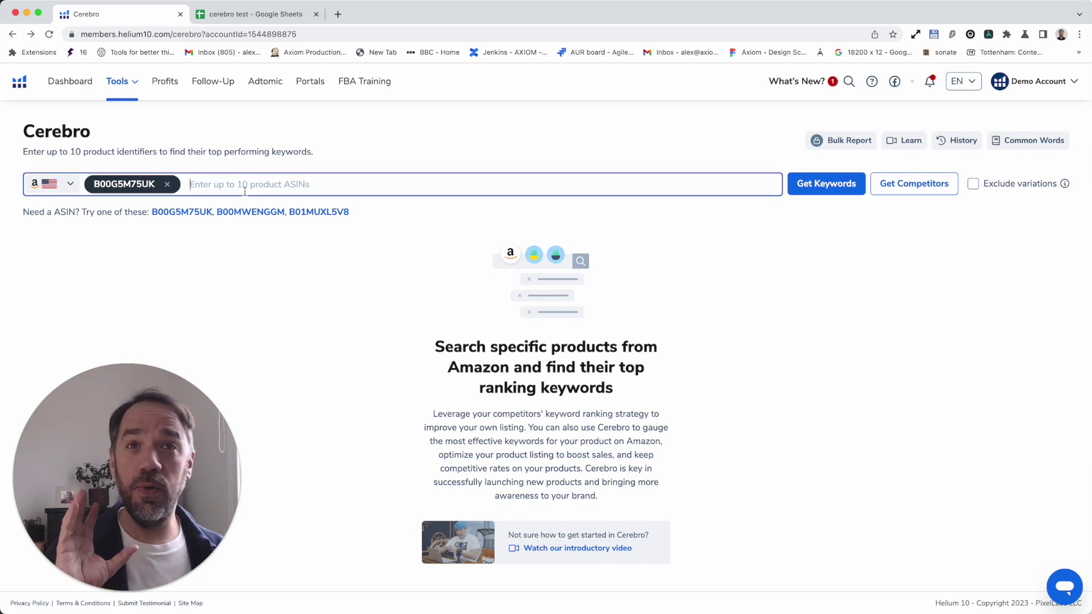
pyautogui.click(177, 213)
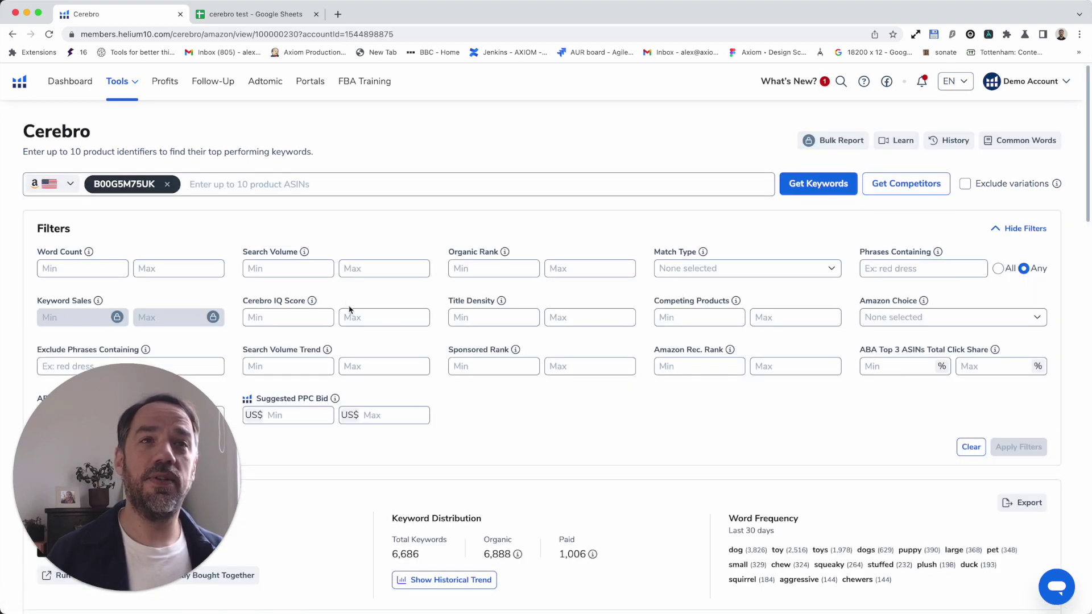
pyautogui.scroll(-5, 604, 464)
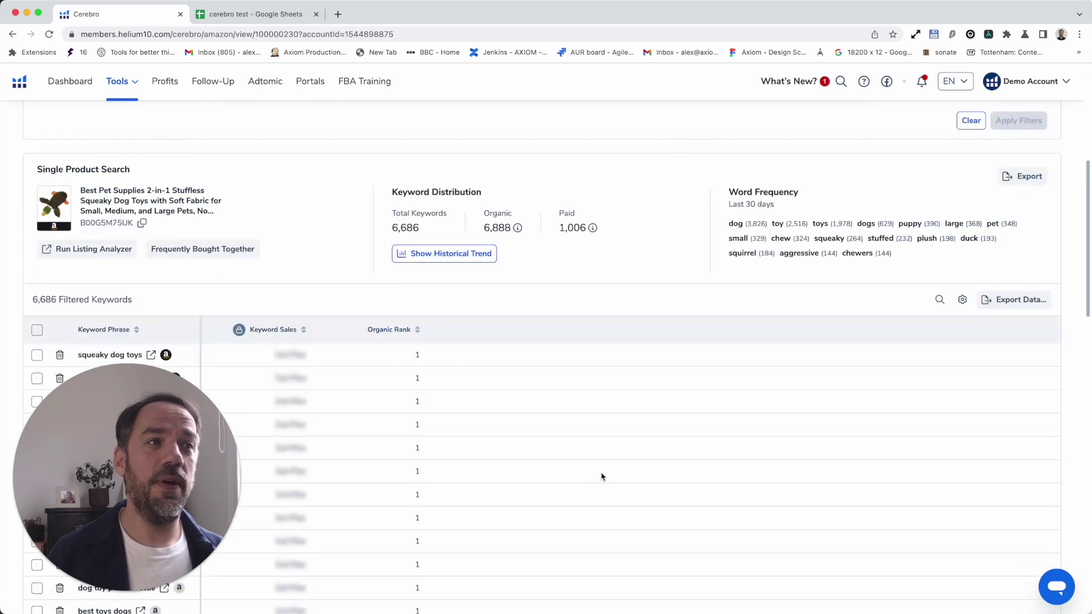
# Step: Toggle the keyword table's column customization panel, then return to the cerebro test spreadsheet
pyautogui.click(963, 300)
pyautogui.click(963, 300)
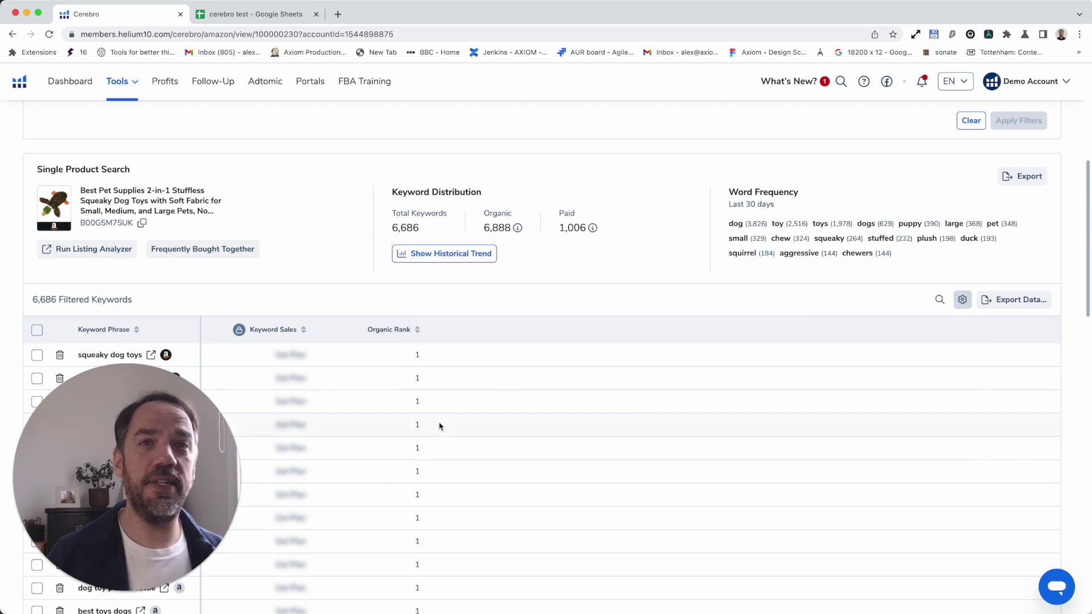
pyautogui.click(963, 300)
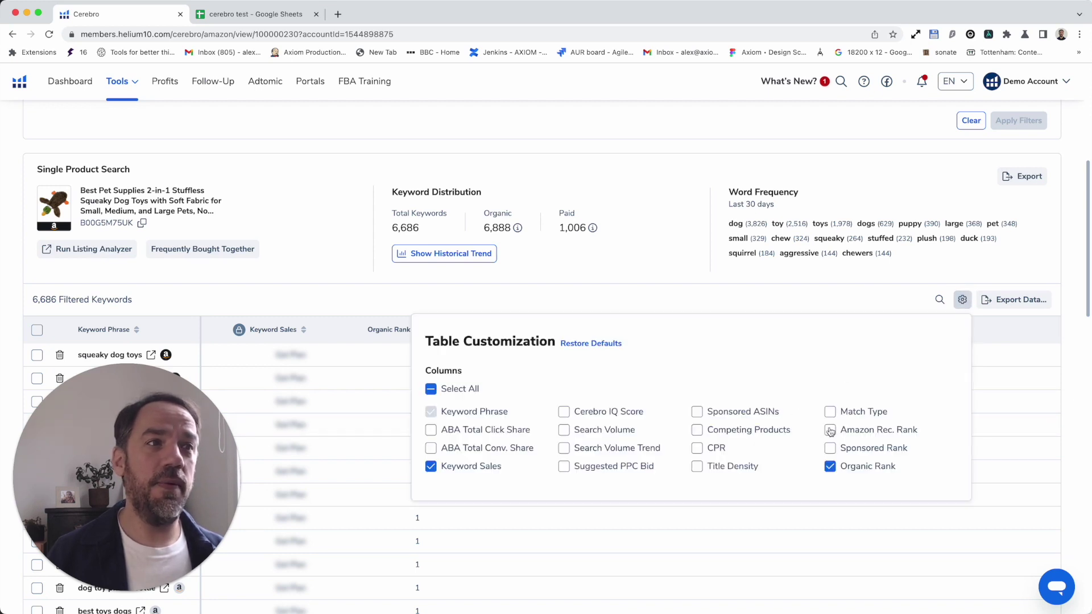
pyautogui.click(963, 300)
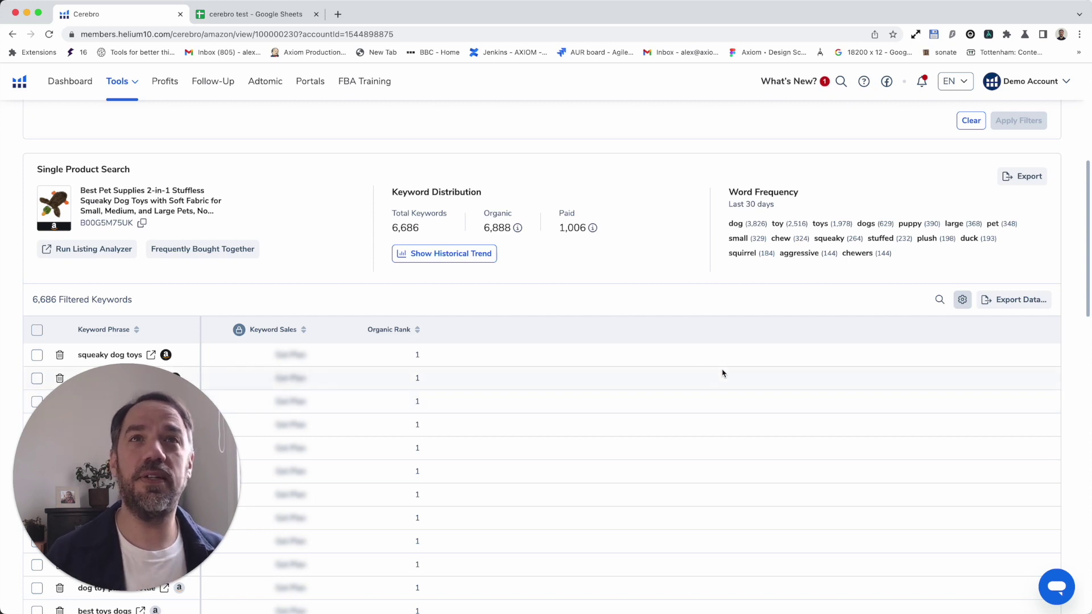
pyautogui.click(290, 16)
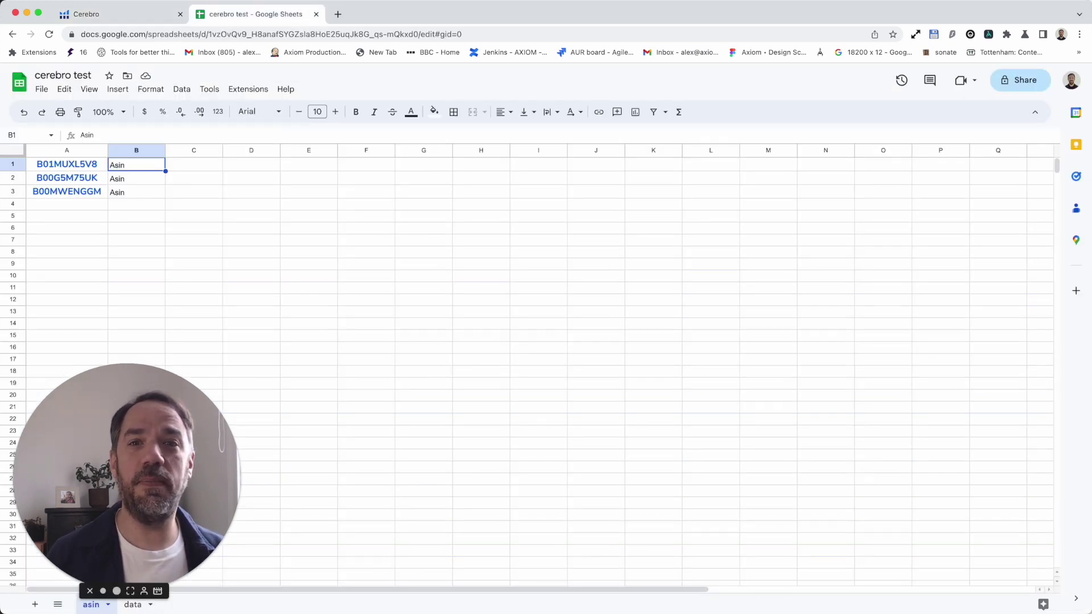
# Step: Look over the exported keywords on the data sheet, then the asin sheet
pyautogui.click(132, 604)
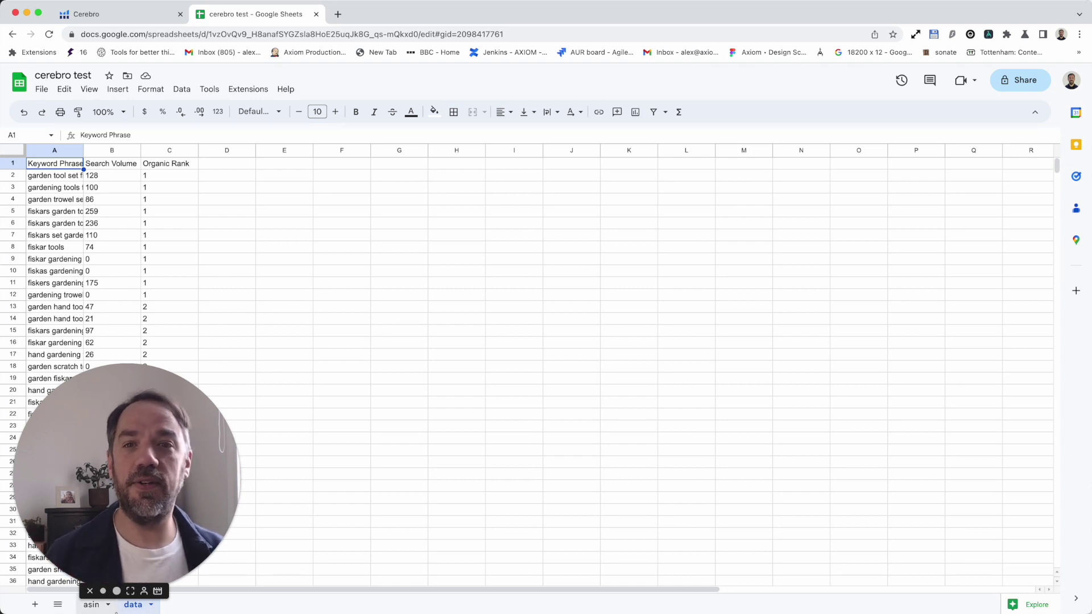
pyautogui.click(91, 606)
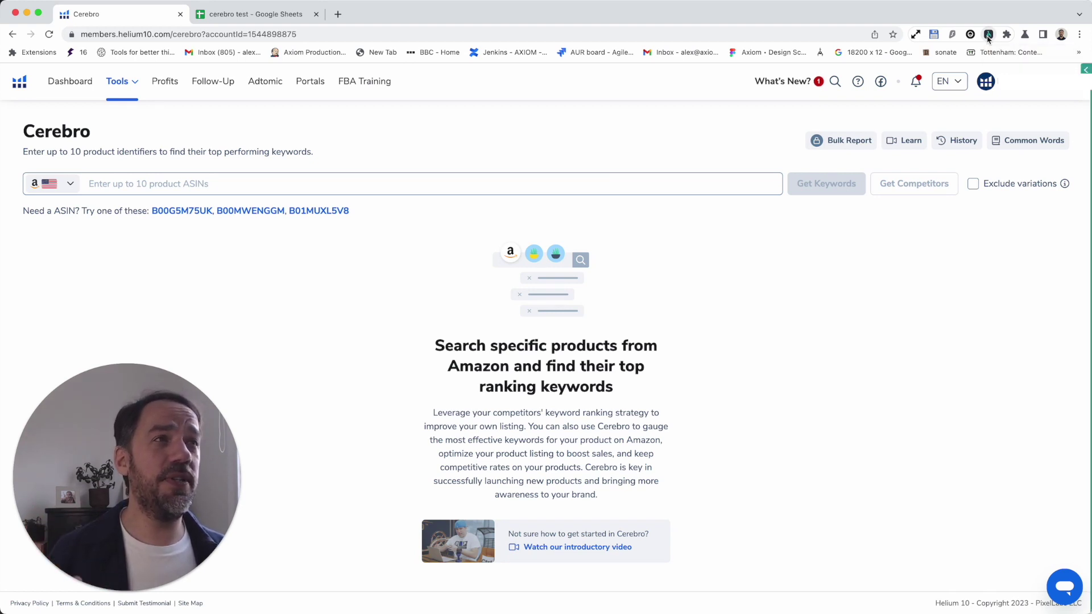
# Step: Open the Asin - Cerebro v2 bot panel and start it with Run w/ desktop app
pyautogui.click(989, 35)
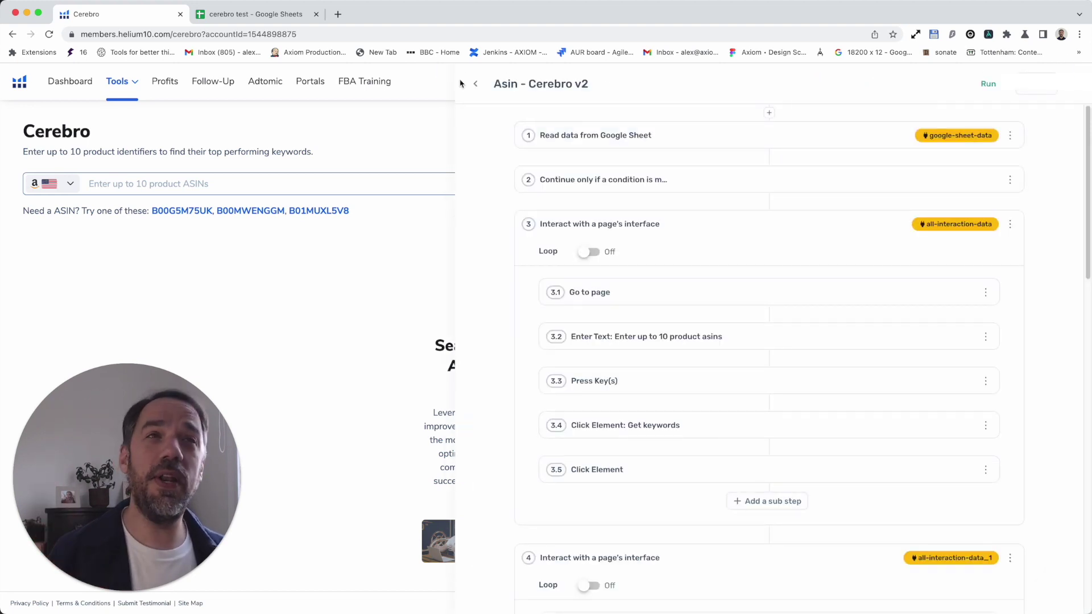
pyautogui.moveTo(454, 80)
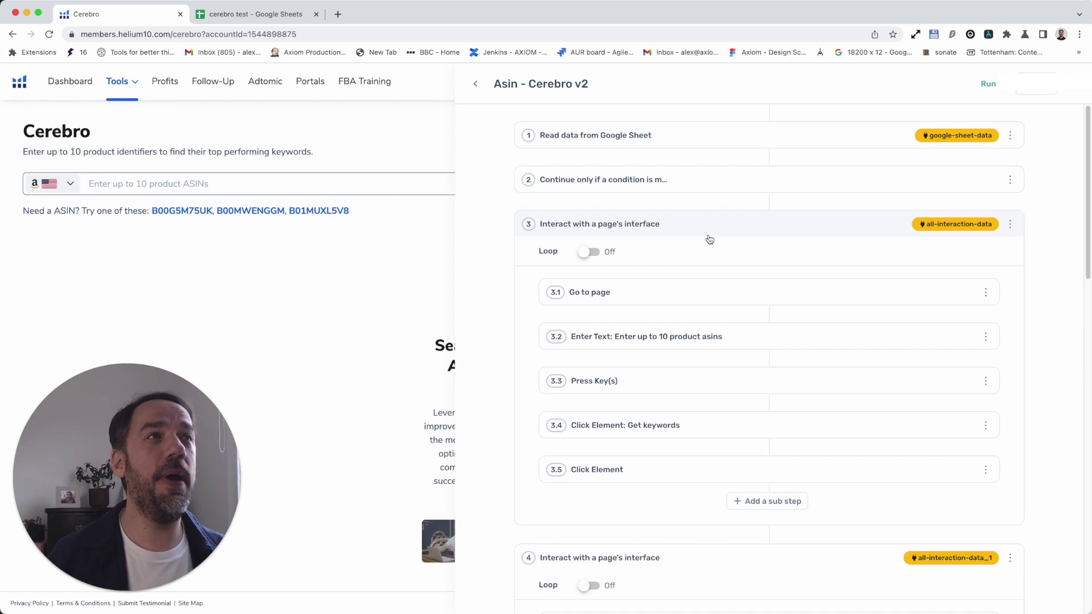
pyautogui.click(989, 35)
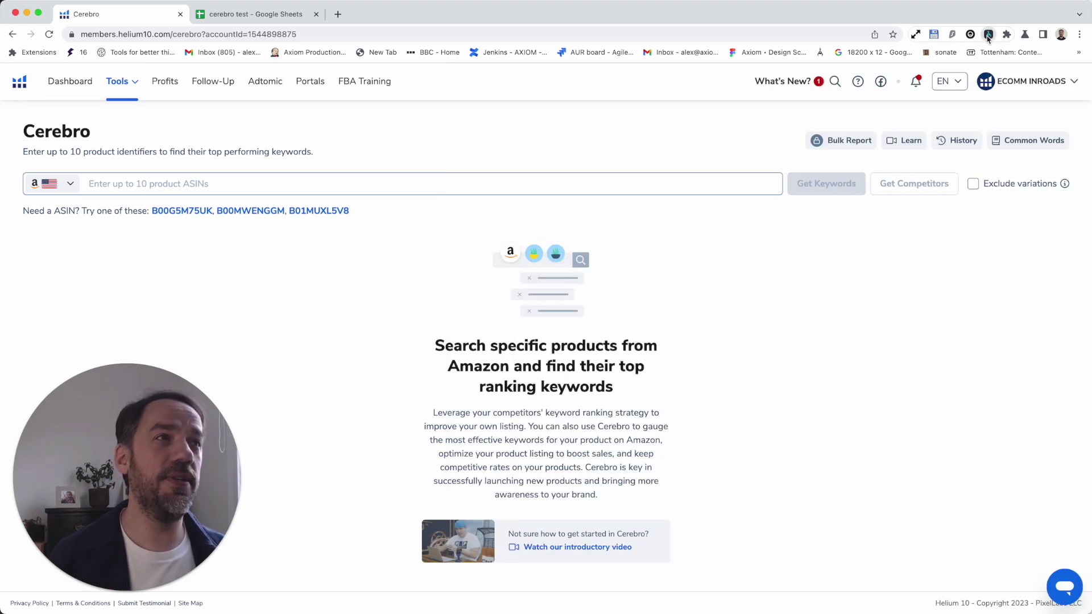
pyautogui.click(988, 36)
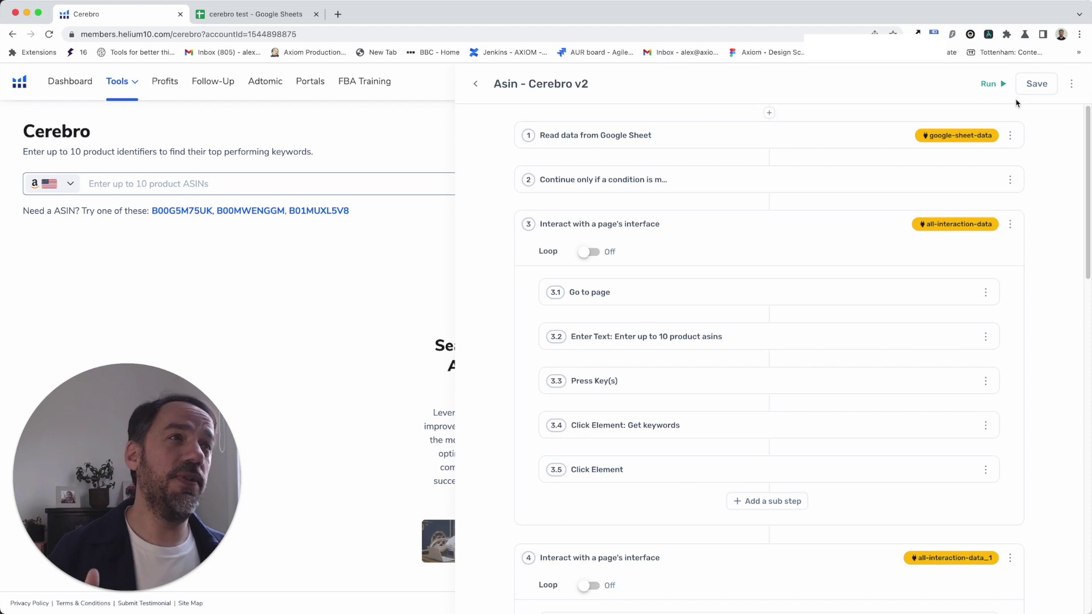
pyautogui.click(992, 86)
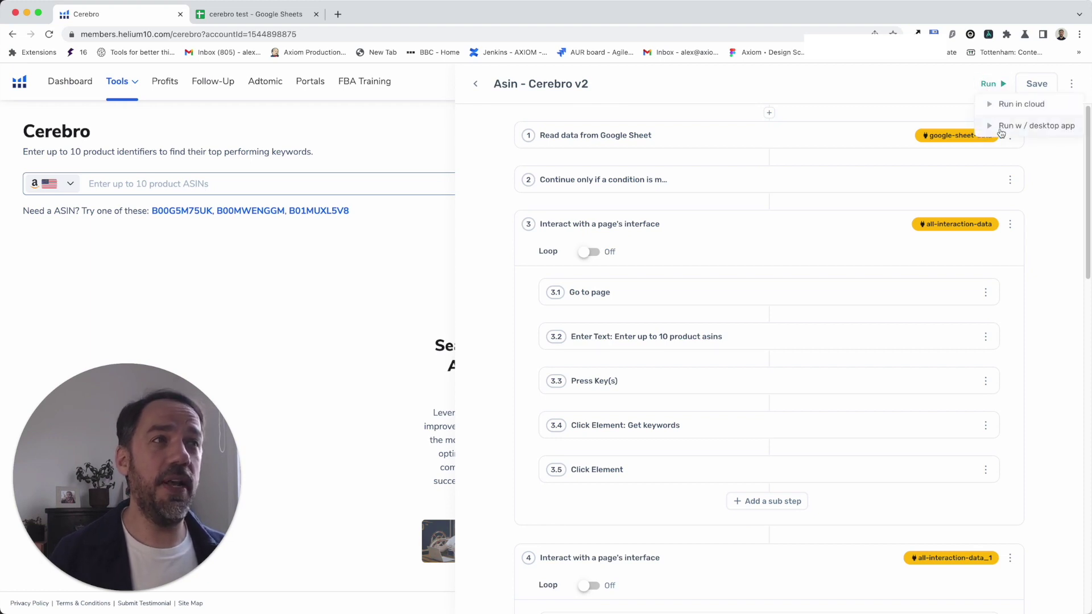
pyautogui.click(1001, 125)
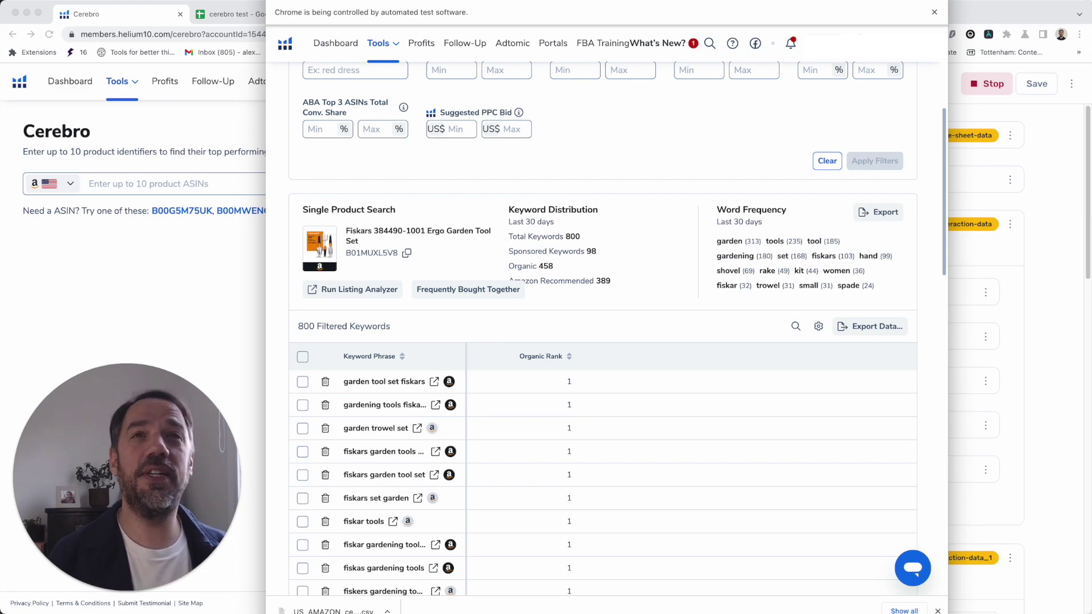
# Step: After the bot exports the B01MUXL5V8 keyword CSV, switch to the cerebro test spreadsheet
pyautogui.click(233, 21)
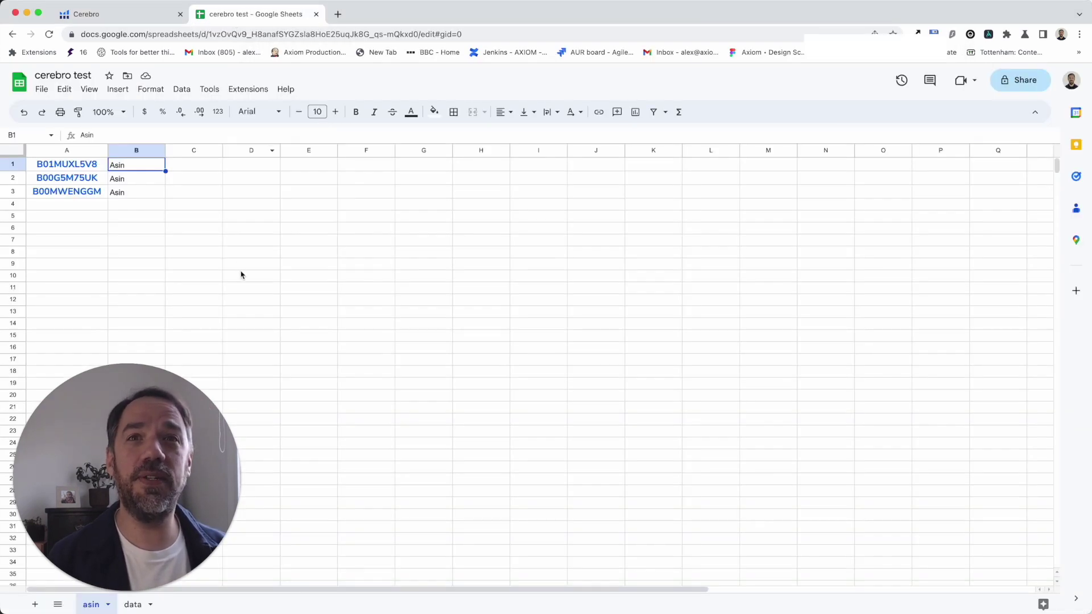
# Step: Inspect the keyword phrases and organic ranks on the data sheet, then return to the asin sheet
pyautogui.click(134, 605)
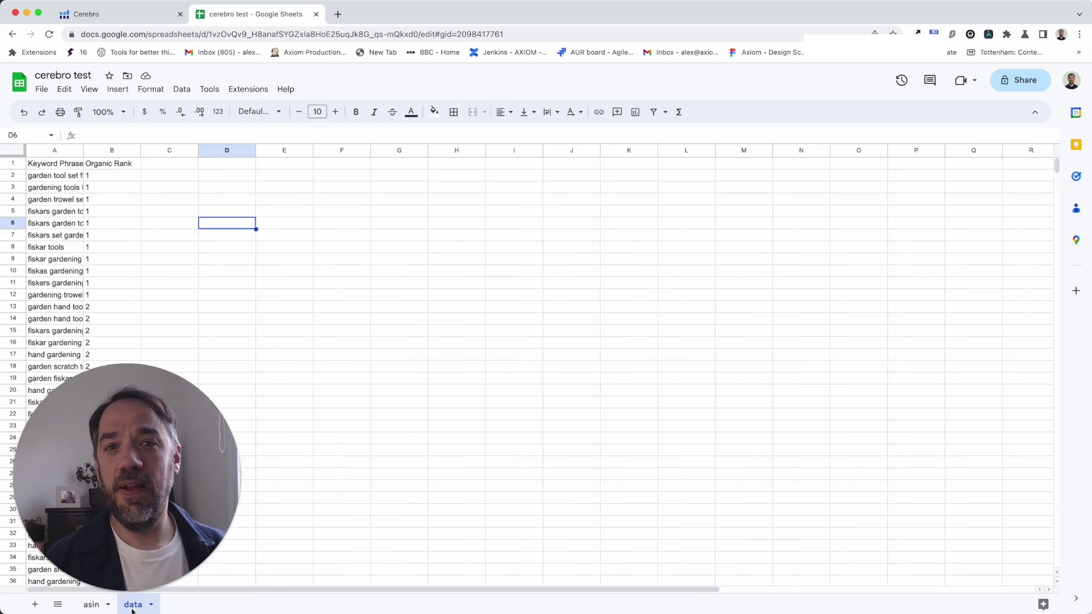
pyautogui.click(90, 605)
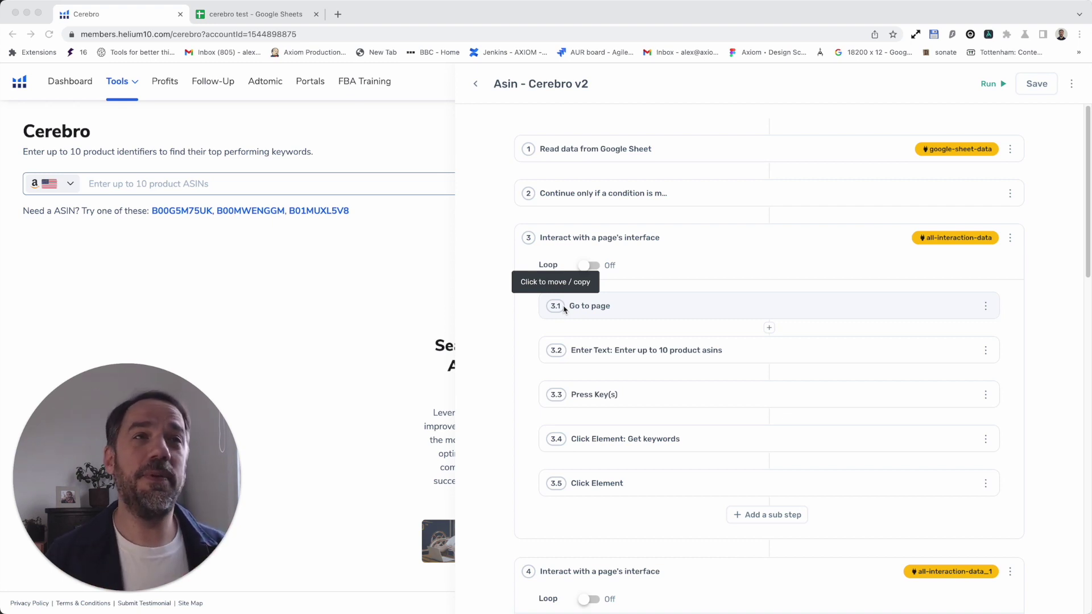
# Step: Scroll the bot's steps to the top and expand step 1, Read data from Google Sheet (A1:B1)
pyautogui.click(698, 244)
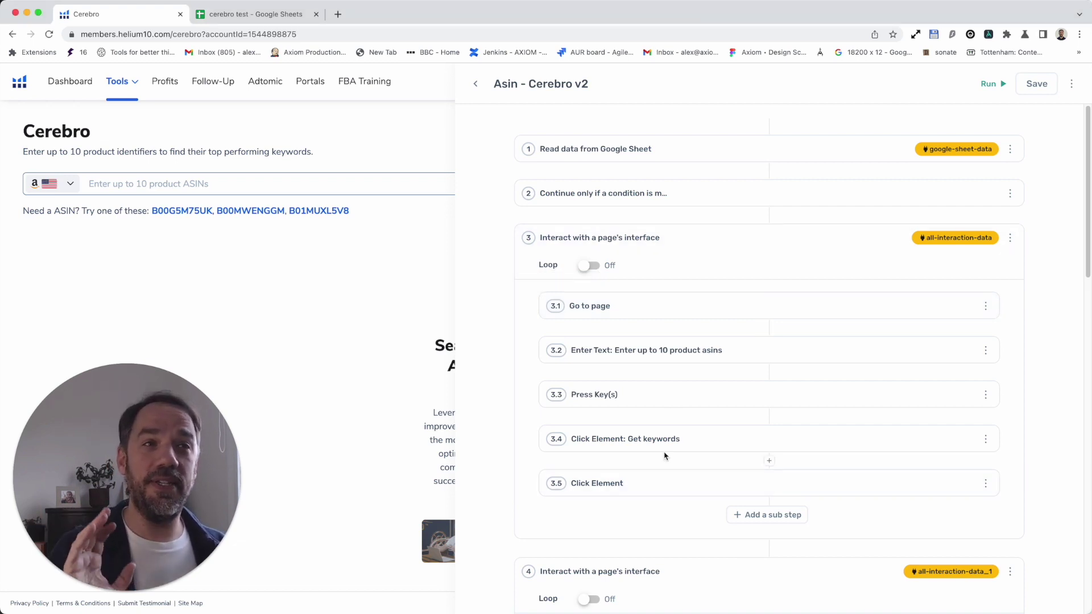
pyautogui.scroll(-9, 763, 458)
pyautogui.scroll(3, 634, 449)
pyautogui.scroll(5, 637, 452)
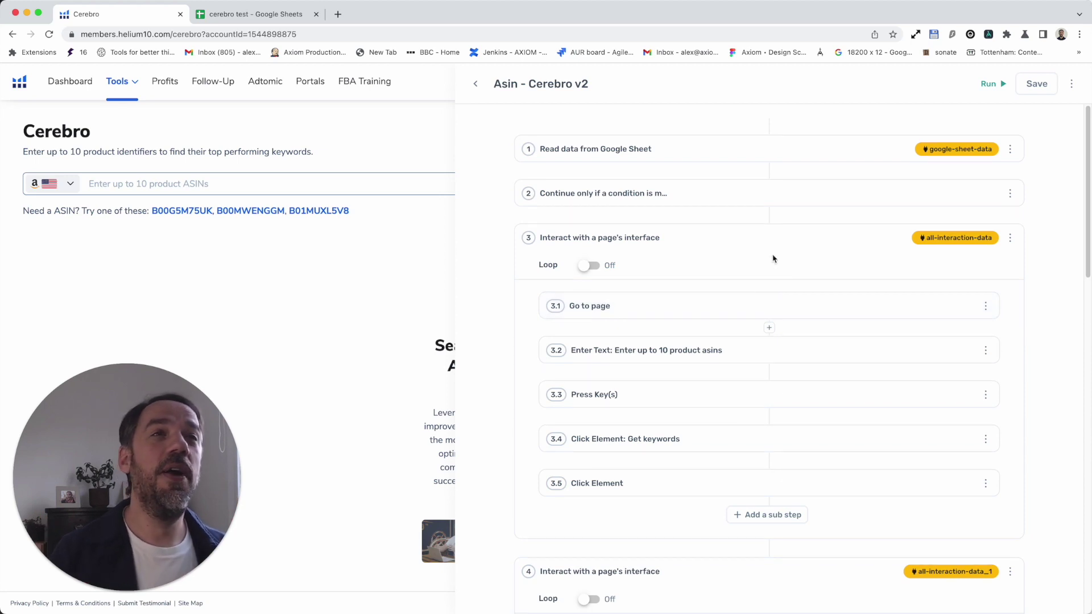
pyautogui.click(750, 160)
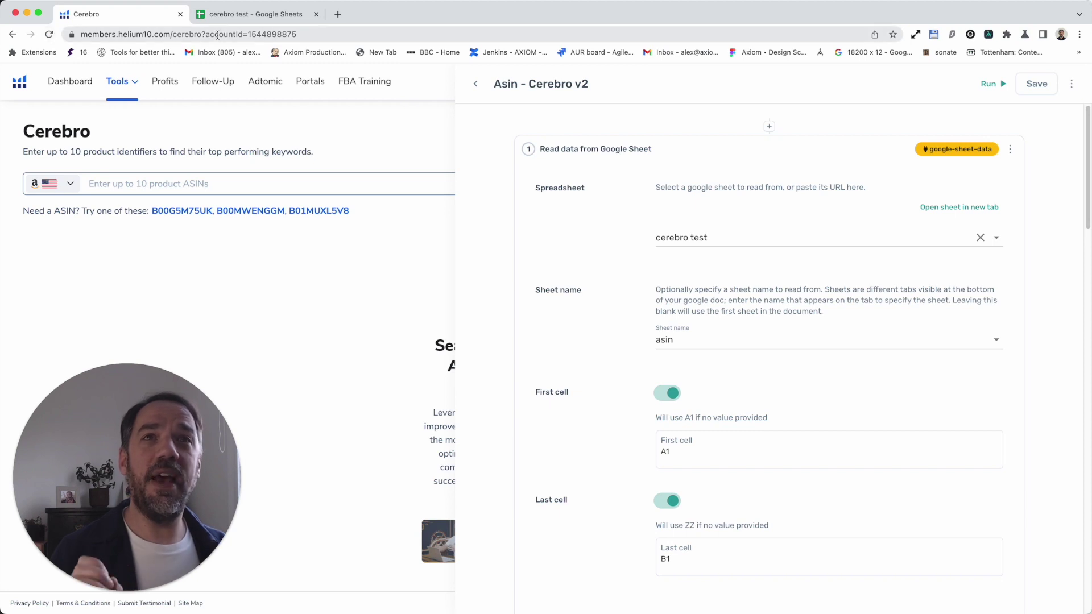
# Step: Copy the Asin label from B1 into cells B2 through B6 of the asin sheet
pyautogui.click(226, 17)
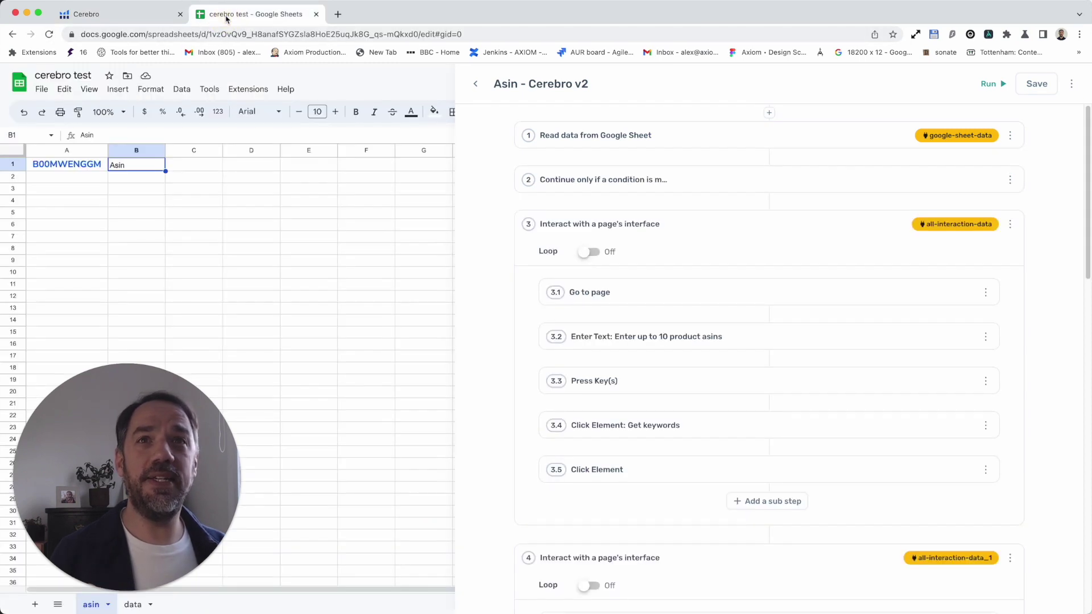
pyautogui.click(83, 178)
pyautogui.click(80, 165)
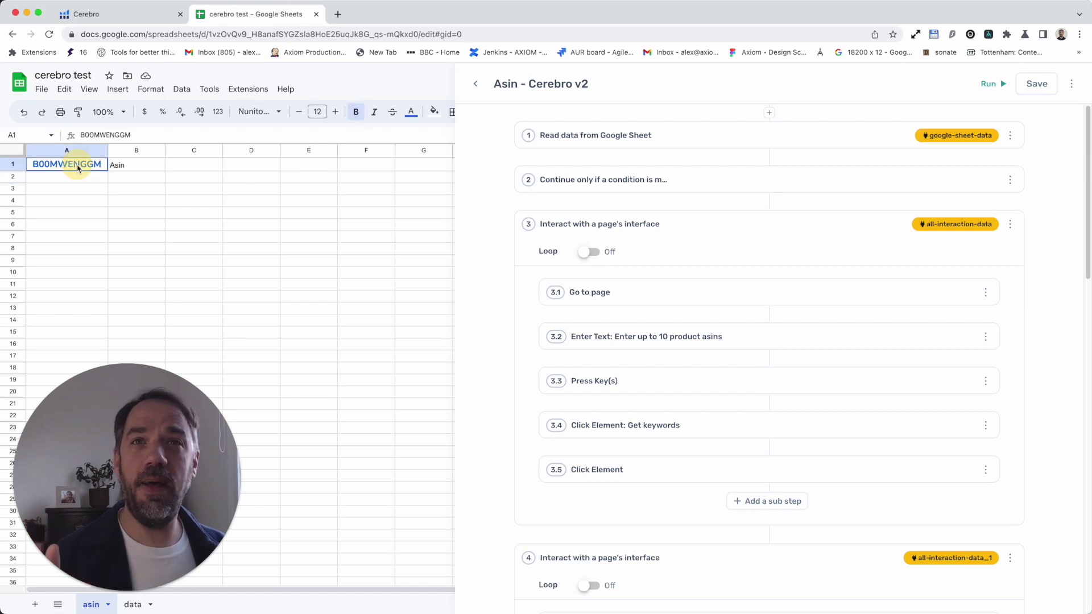
pyautogui.click(136, 153)
pyautogui.doubleClick(127, 164)
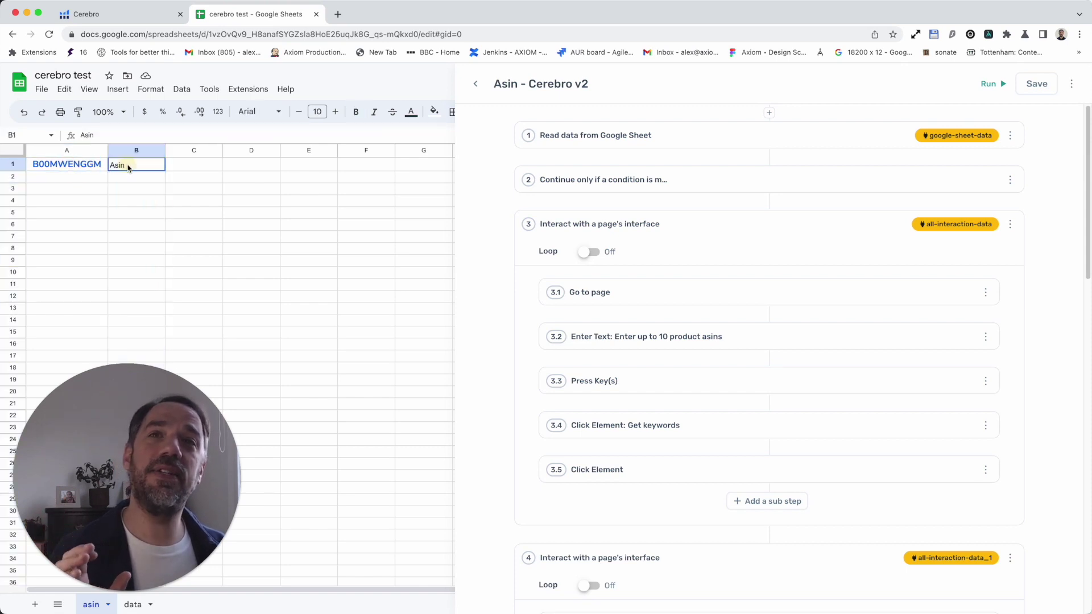
pyautogui.press('super+c')
pyautogui.click(128, 179)
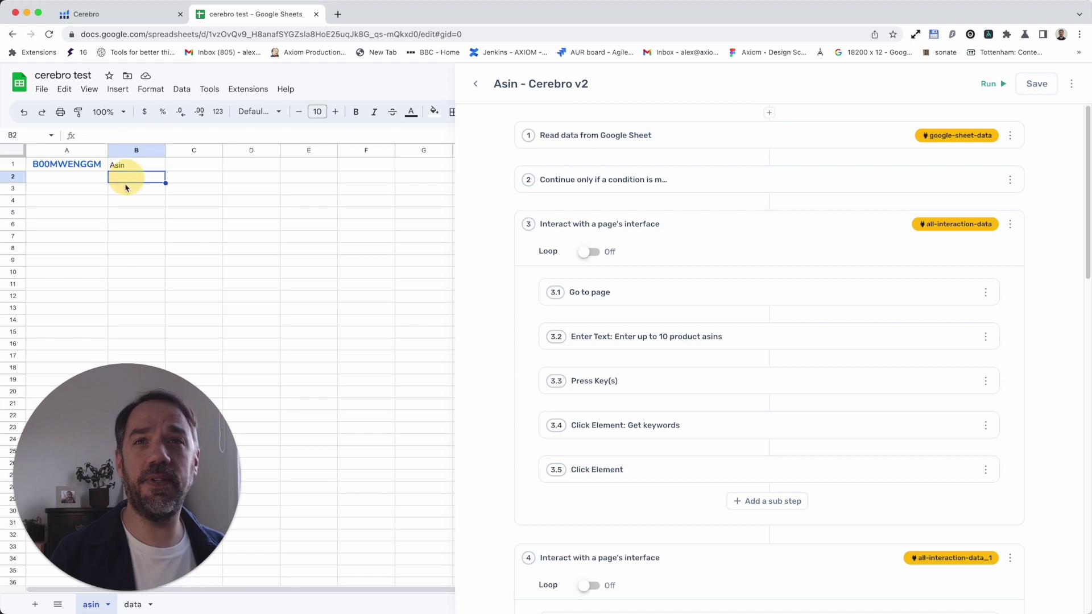
pyautogui.press('super+v')
pyautogui.click(127, 189)
pyautogui.press('super+v')
pyautogui.click(124, 201)
pyautogui.press('super+v')
pyautogui.click(125, 224)
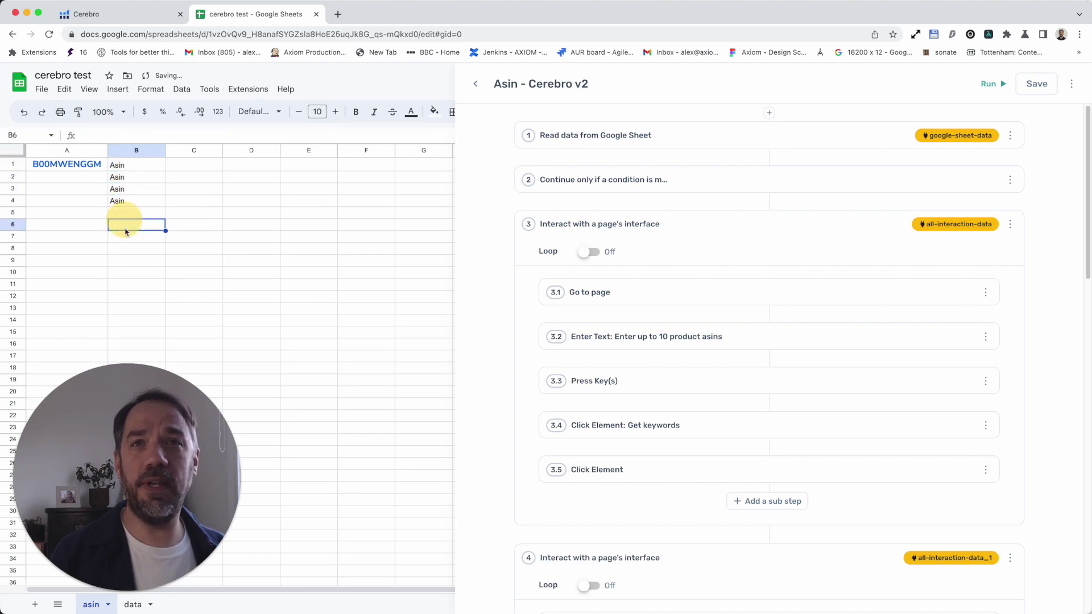
pyautogui.press('super+v')
pyautogui.click(124, 213)
pyautogui.press('super+v')
# Step: Copy B00MWENGGM from A1 into A2, then expand the bot's conditional continue step
pyautogui.click(76, 170)
pyautogui.press('super+c')
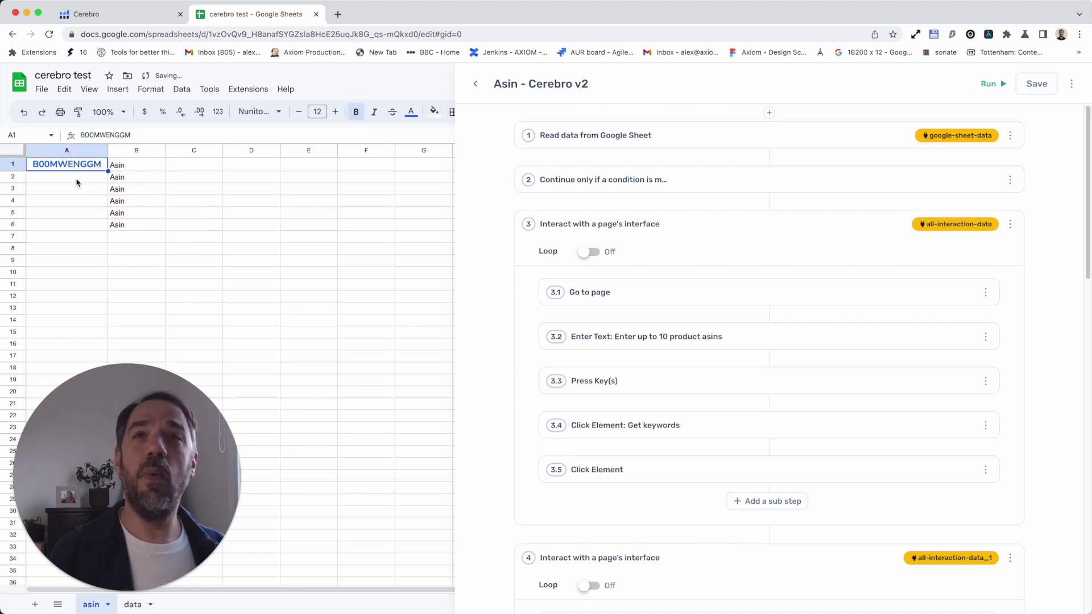
pyautogui.click(77, 177)
pyautogui.press('super+v')
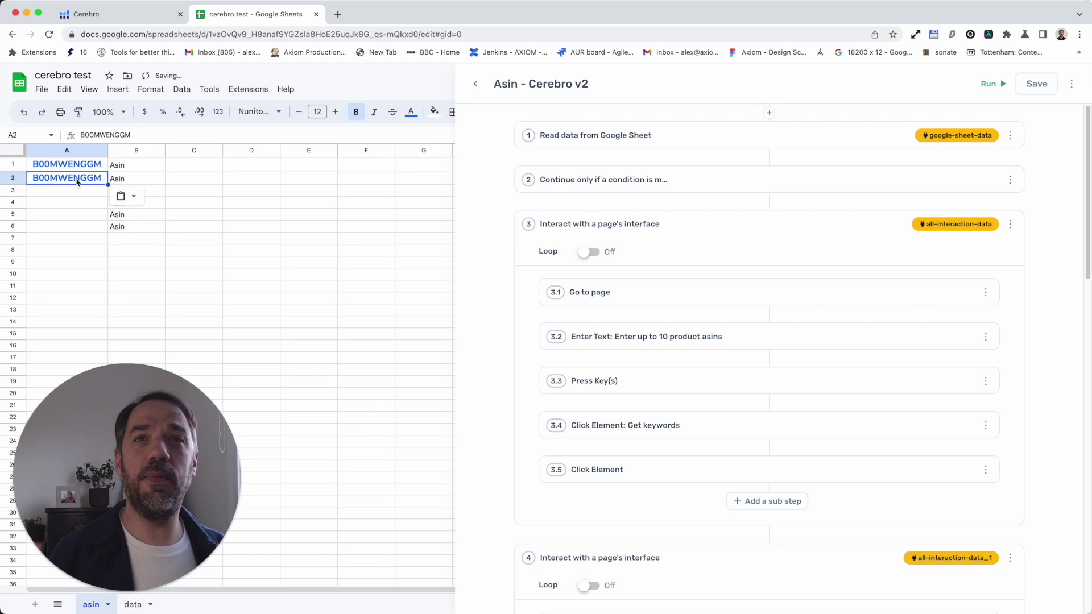
pyautogui.click(714, 193)
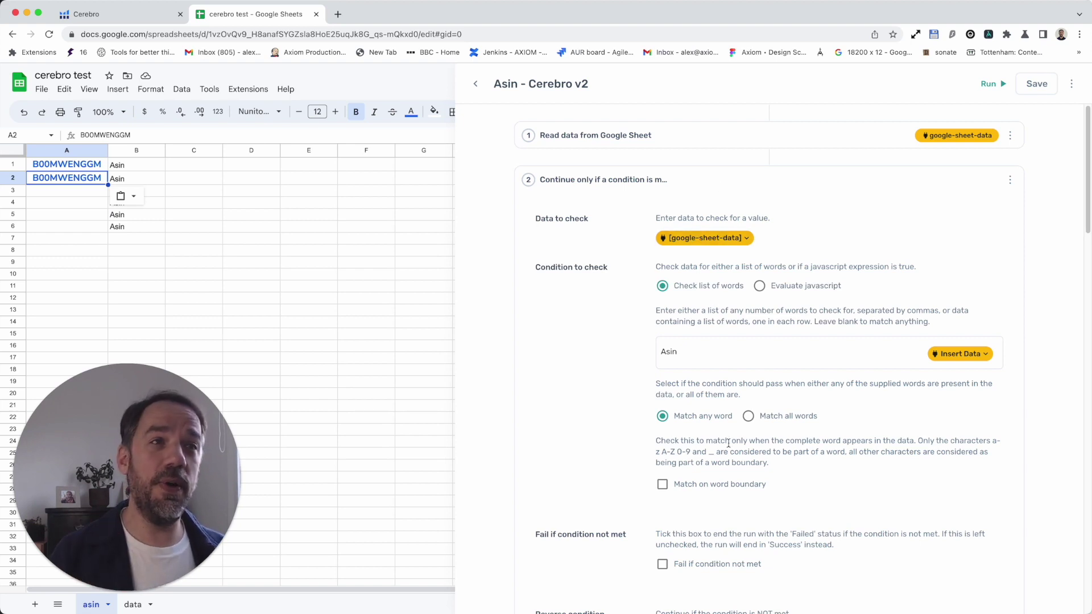
# Step: Collapse the condition step and briefly expand then fold the Get keywords click step
pyautogui.click(715, 180)
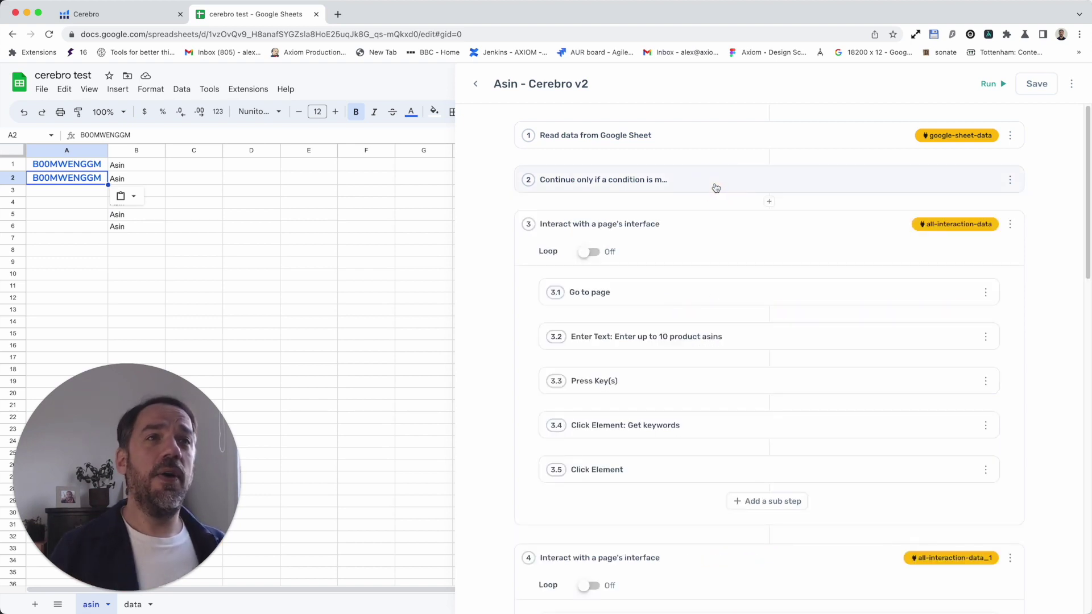
pyautogui.scroll(-2, 683, 319)
pyautogui.scroll(2, 699, 313)
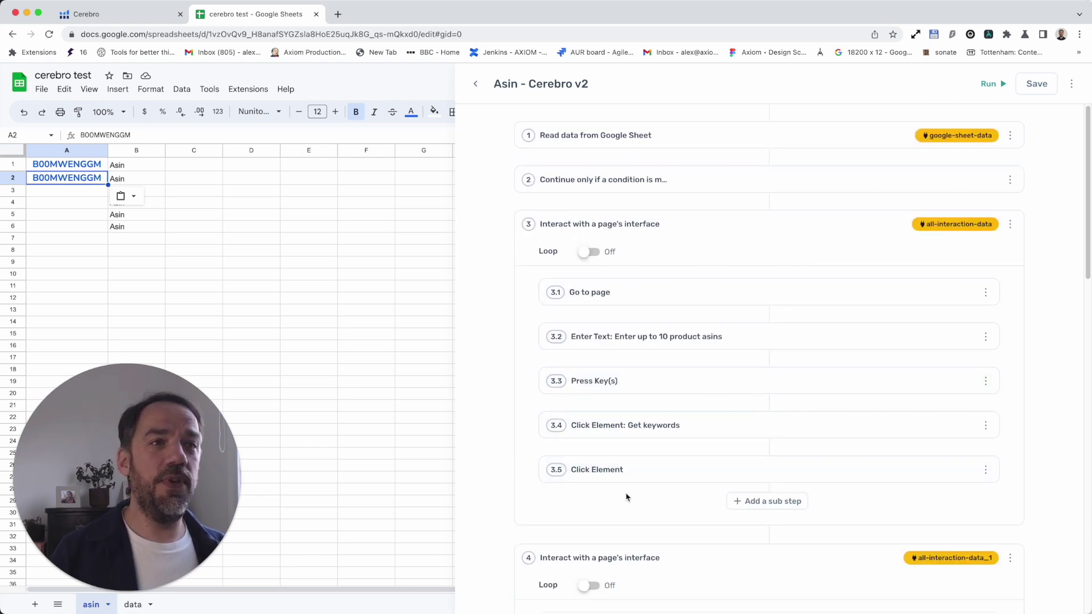
pyautogui.scroll(-2, 657, 468)
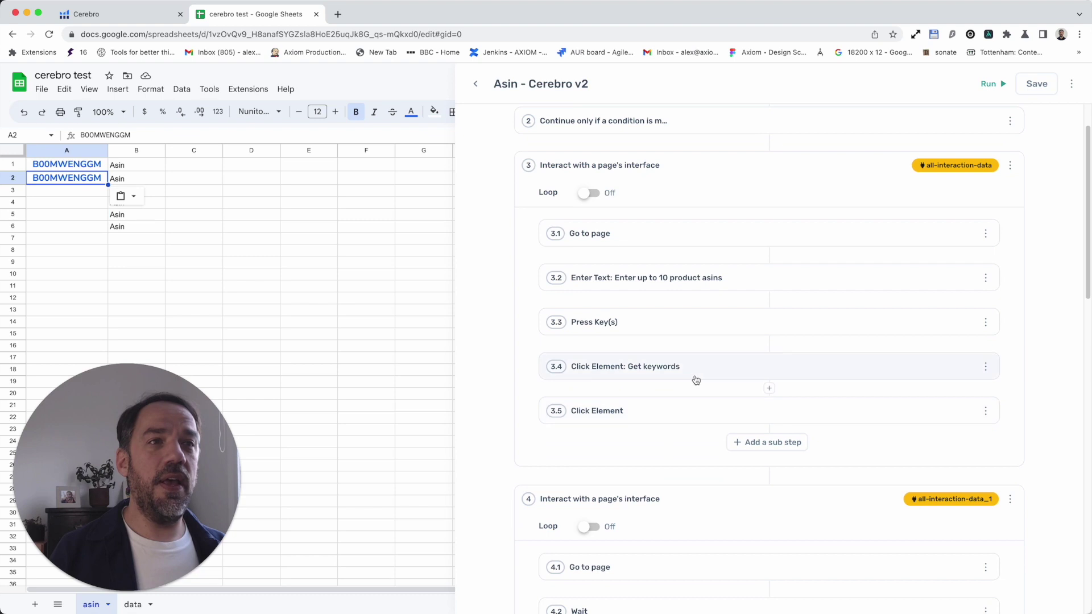
pyautogui.click(731, 376)
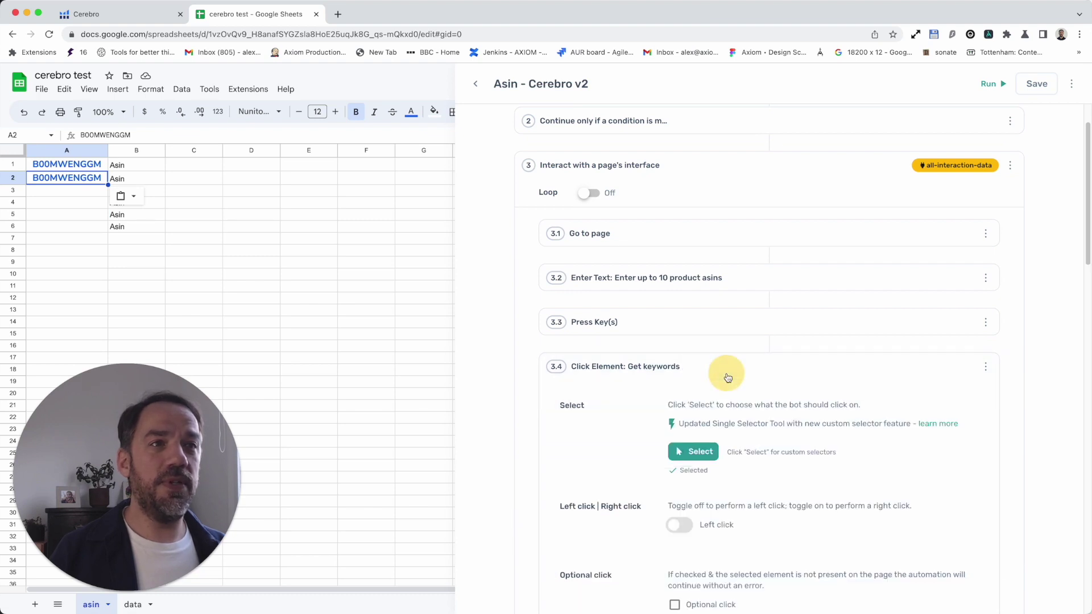
pyautogui.click(726, 377)
# Step: Scroll down through the export and download loop steps to step 5
pyautogui.scroll(-1, 691, 418)
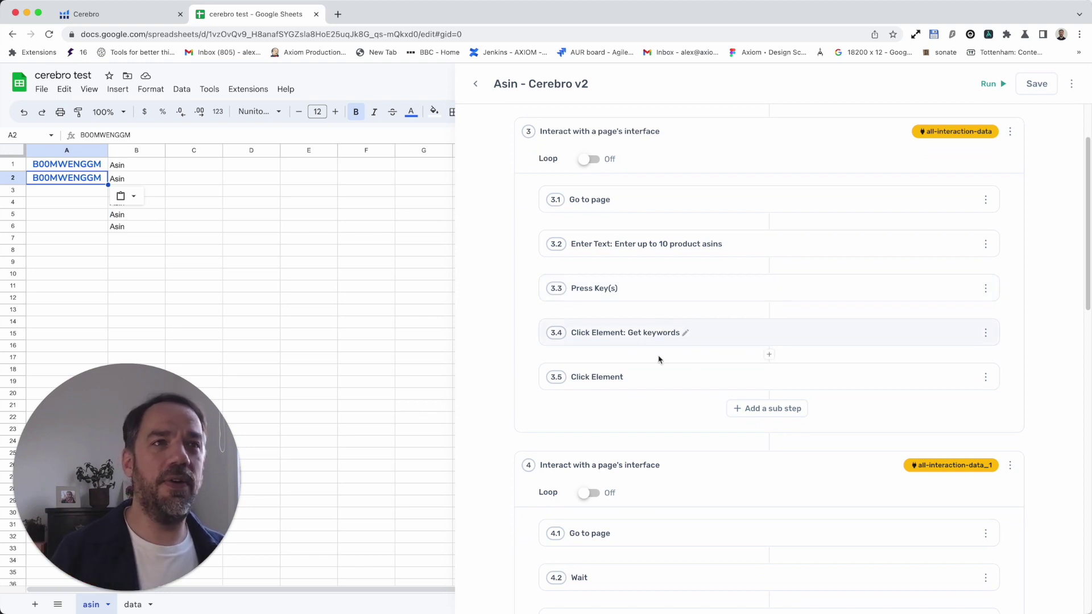
pyautogui.scroll(-4, 644, 428)
pyautogui.scroll(-5, 644, 427)
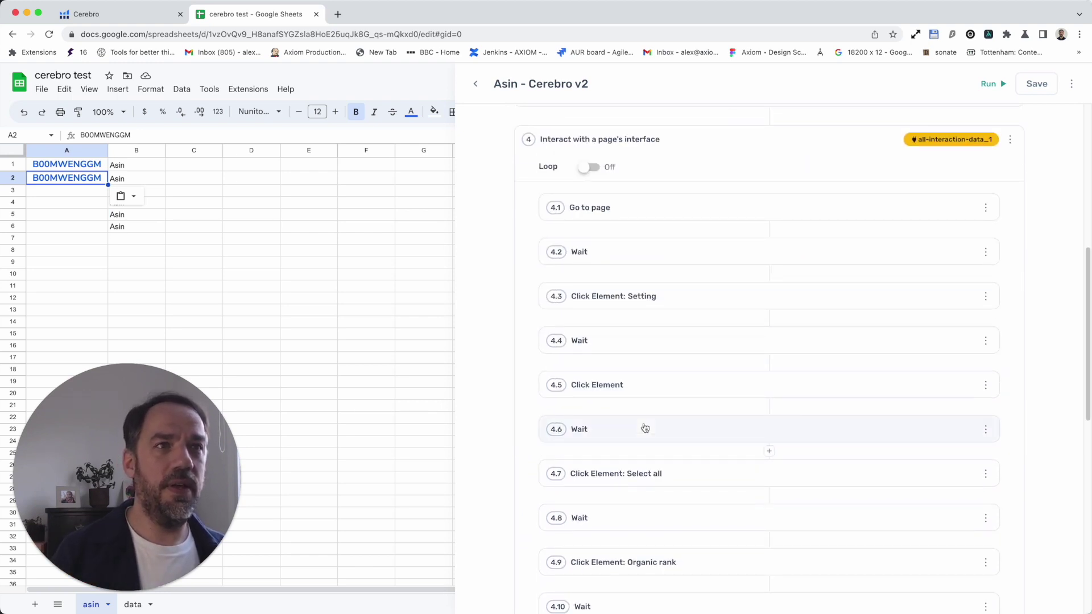
pyautogui.scroll(10, 645, 428)
pyautogui.scroll(-9, 645, 428)
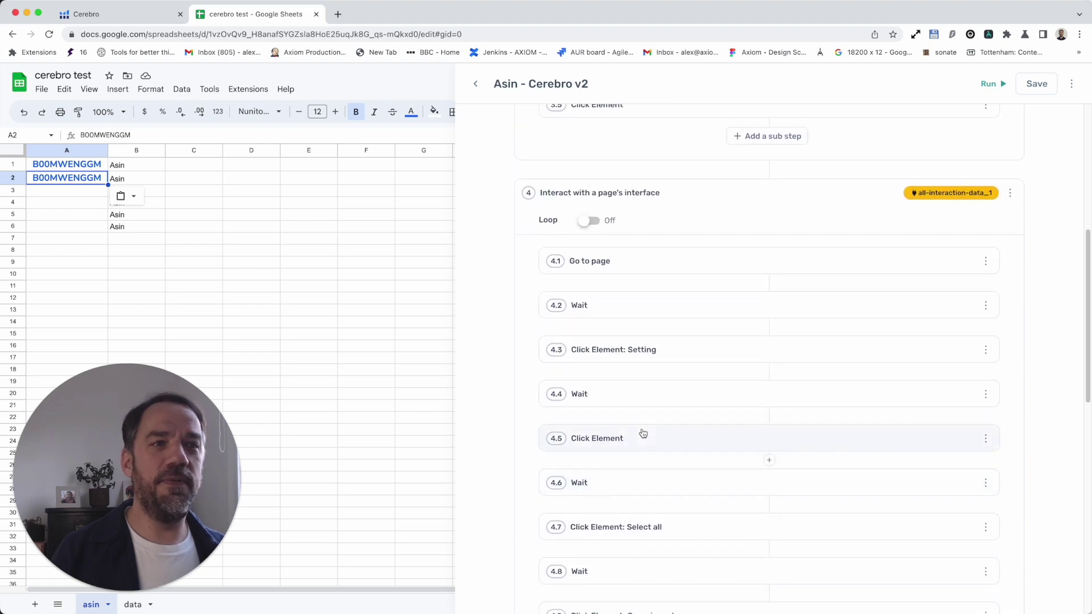
pyautogui.scroll(-5, 643, 433)
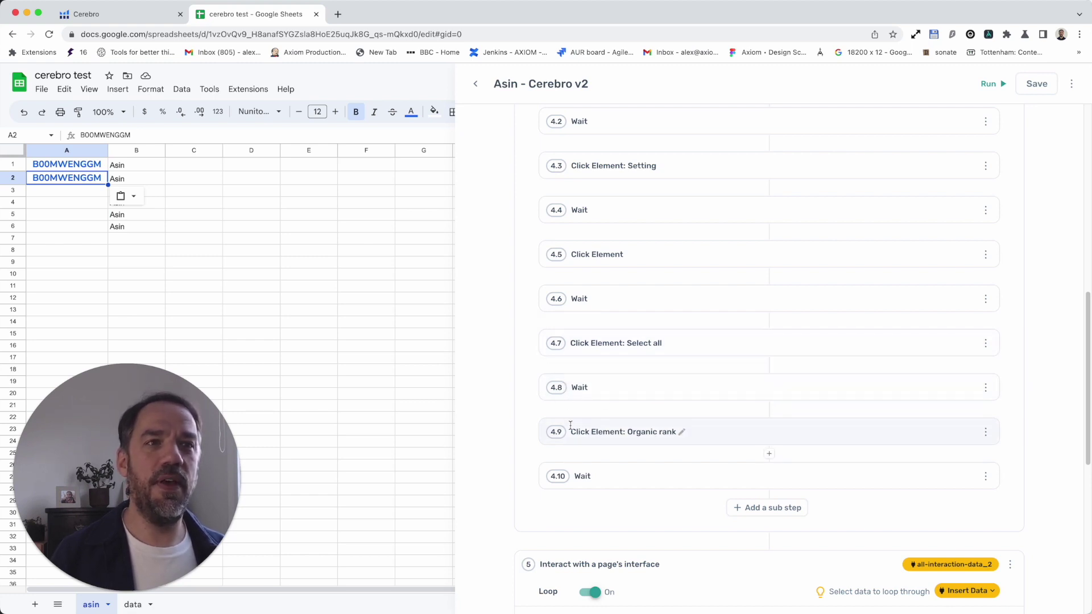
pyautogui.scroll(-3, 625, 410)
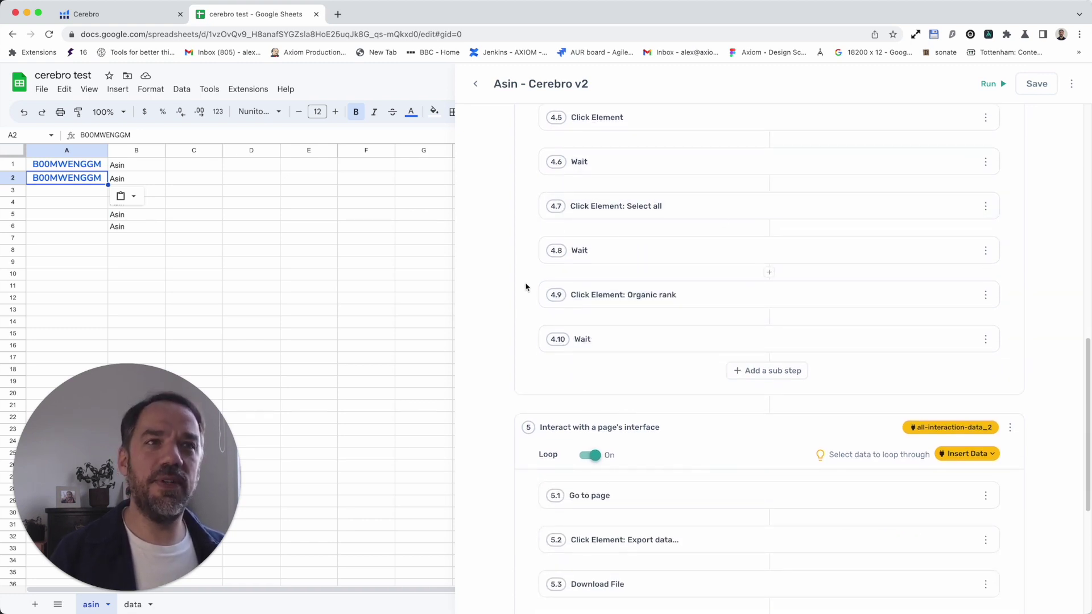
pyautogui.scroll(1, 683, 290)
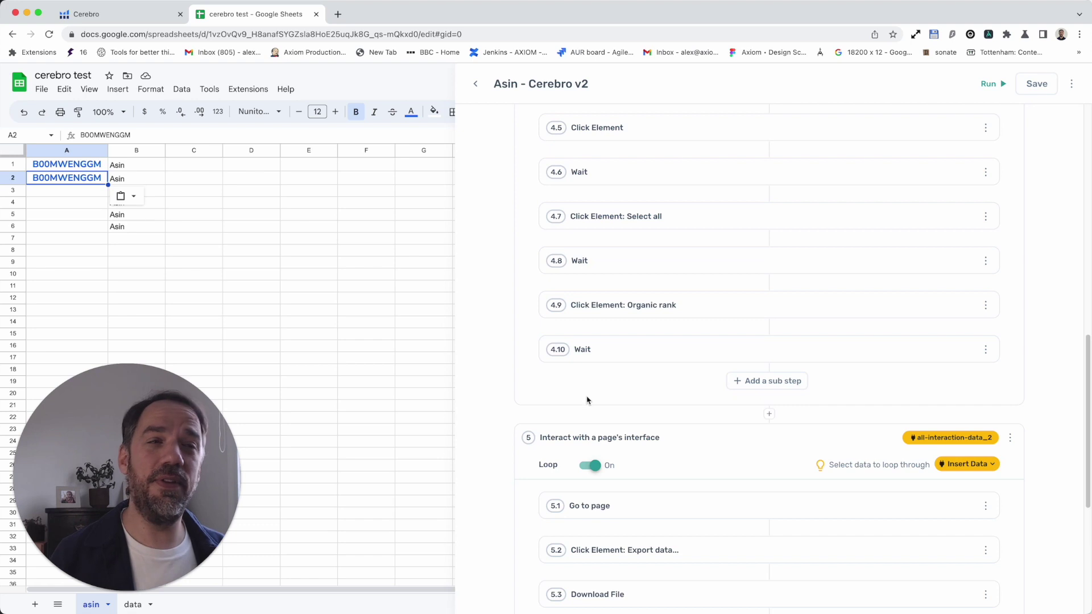
pyautogui.scroll(-5, 587, 401)
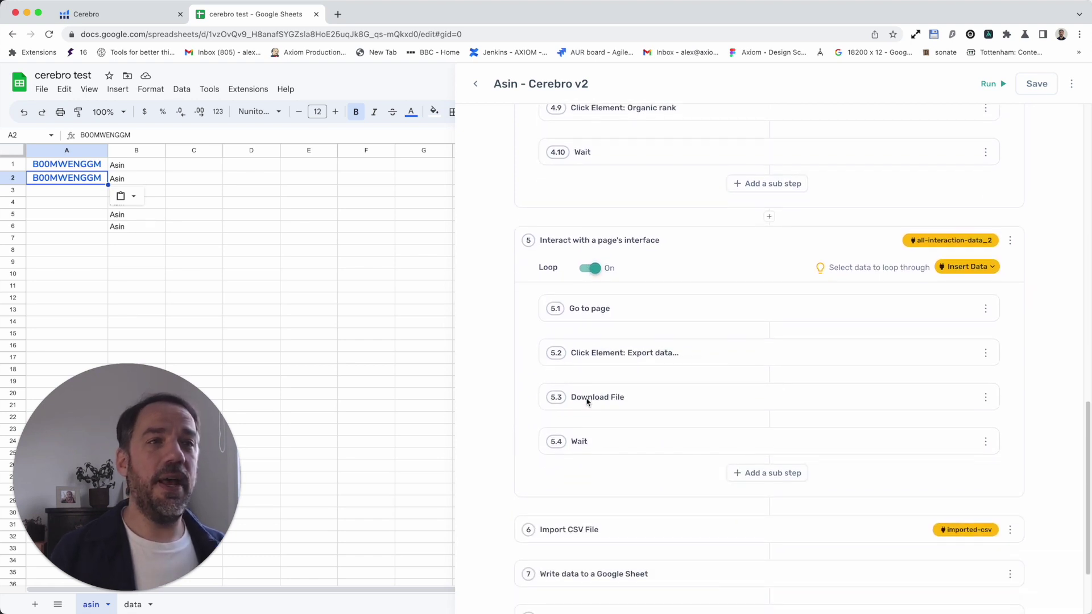
pyautogui.scroll(-1, 587, 402)
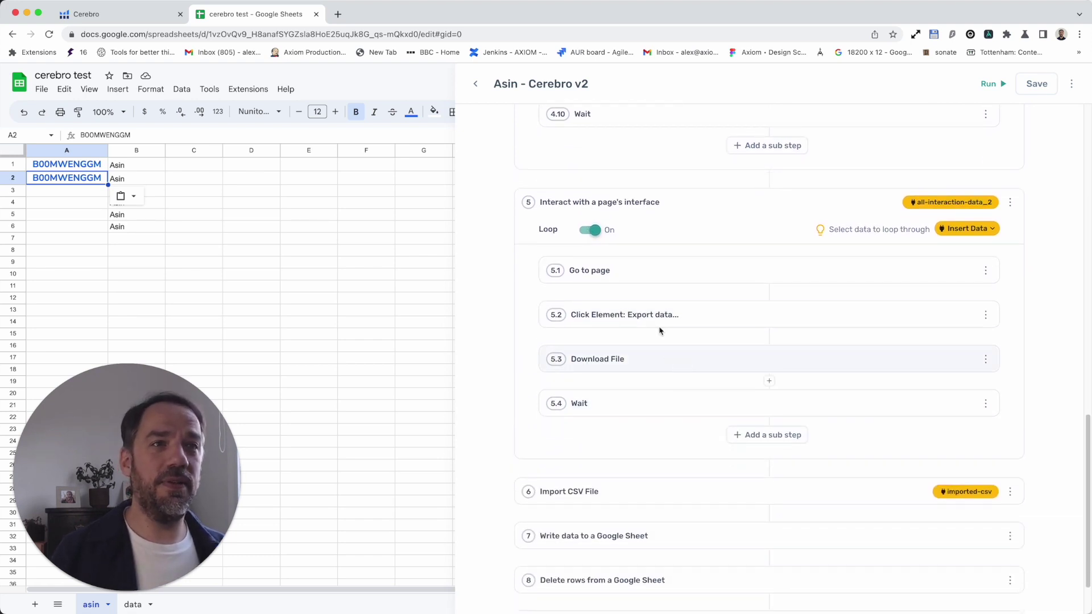
pyautogui.click(653, 360)
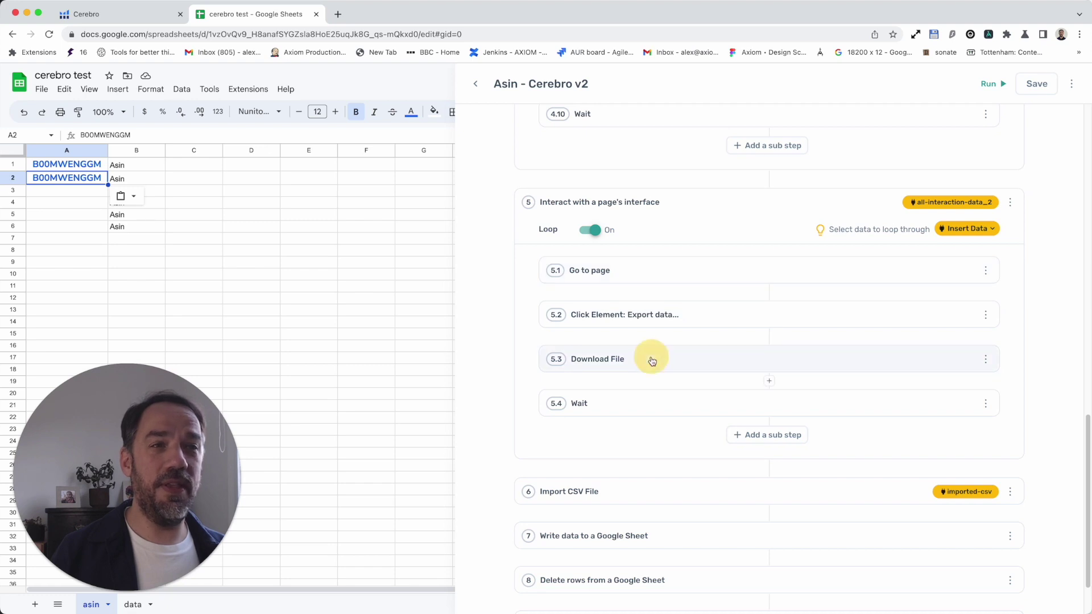
pyautogui.scroll(-4, 682, 398)
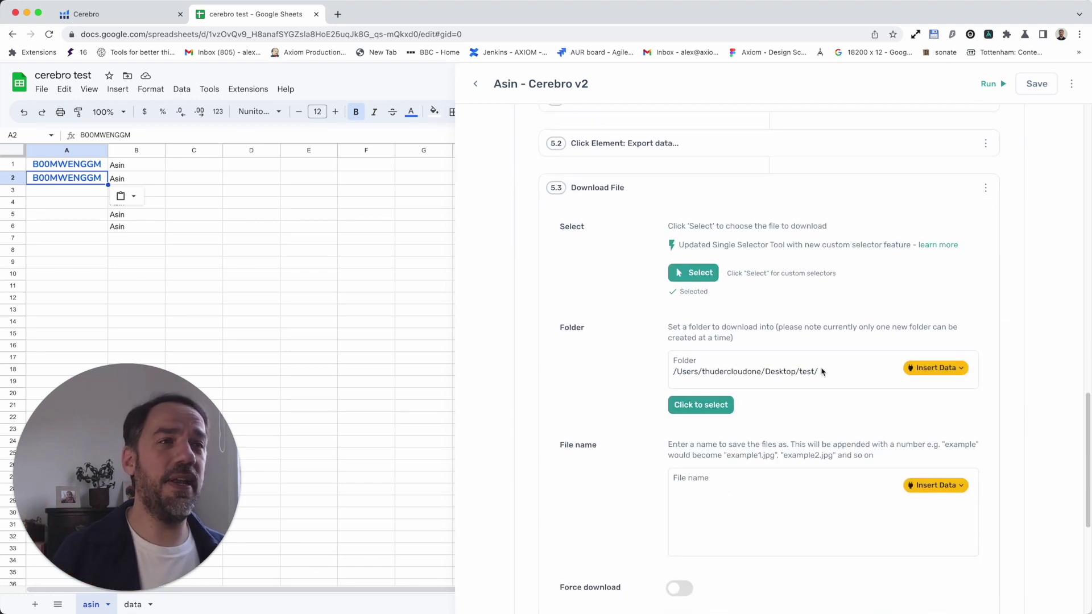
pyautogui.moveTo(843, 371); pyautogui.dragTo(663, 371)
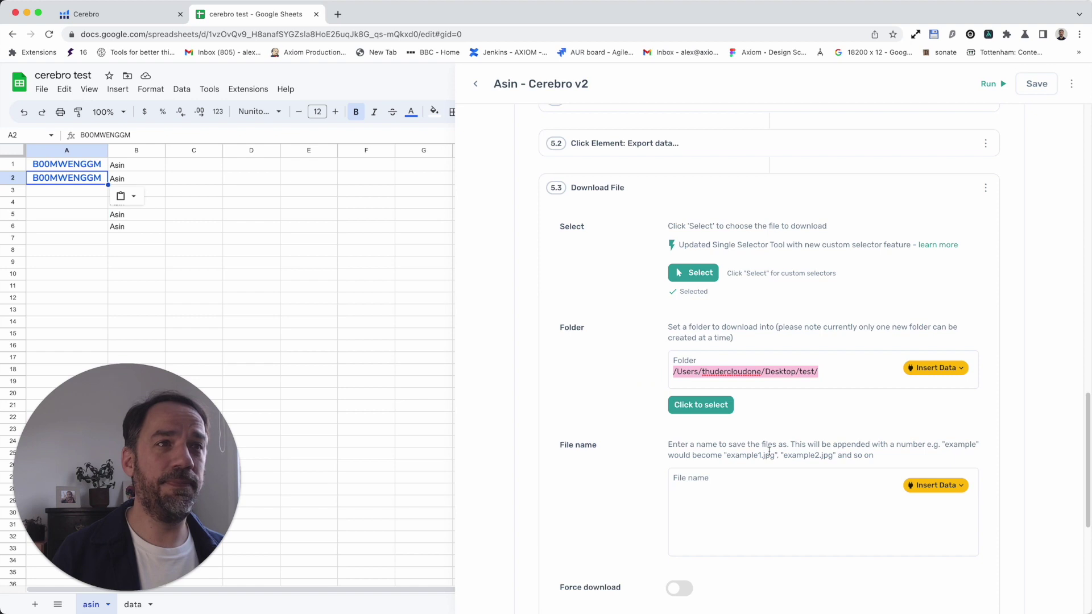
pyautogui.scroll(-3, 769, 451)
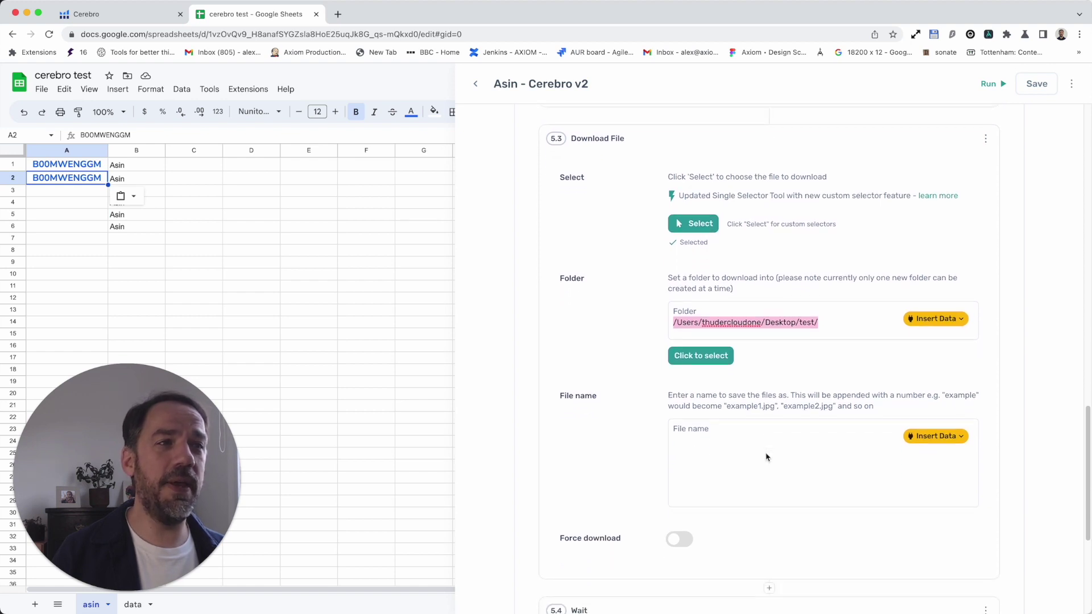
pyautogui.click(723, 451)
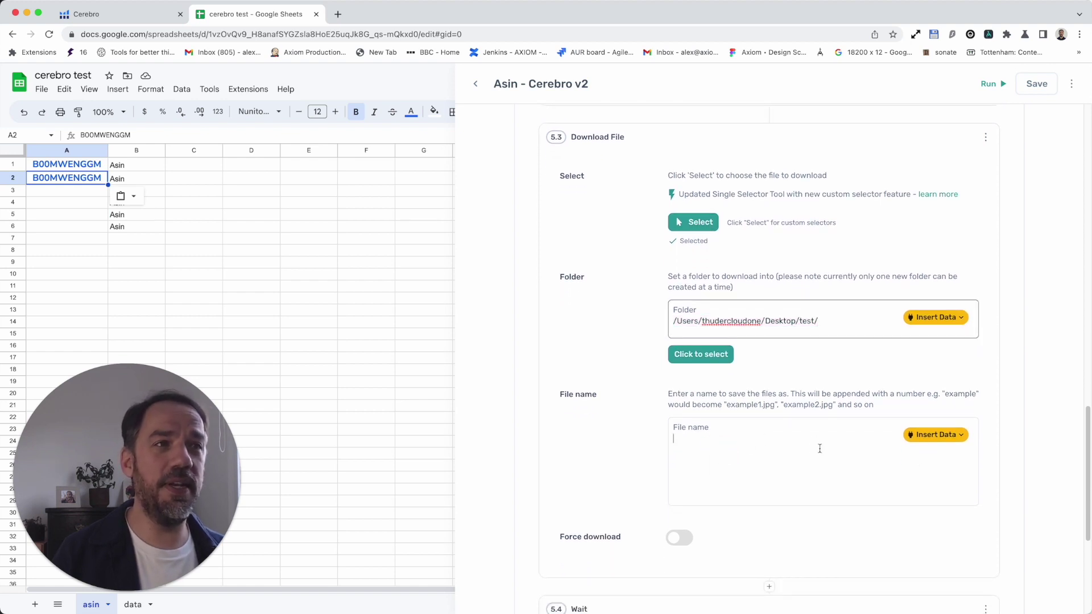
pyautogui.scroll(1, 774, 445)
pyautogui.scroll(3, 774, 445)
pyautogui.click(696, 216)
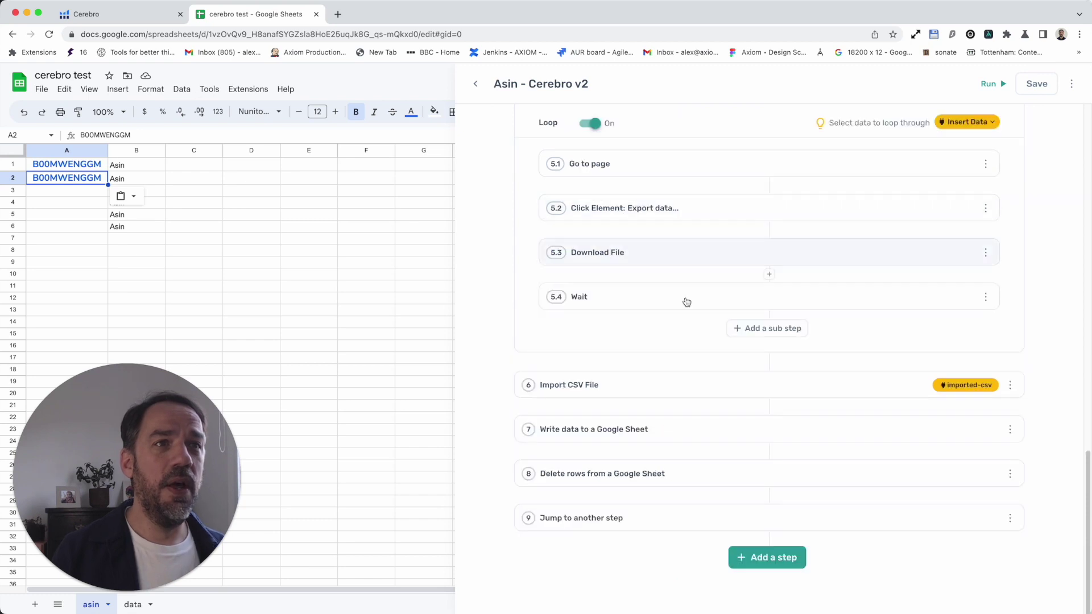
# Step: Set the Import CSV path to Desktop/test/ followed by the all-interaction-data_2 token
pyautogui.click(680, 389)
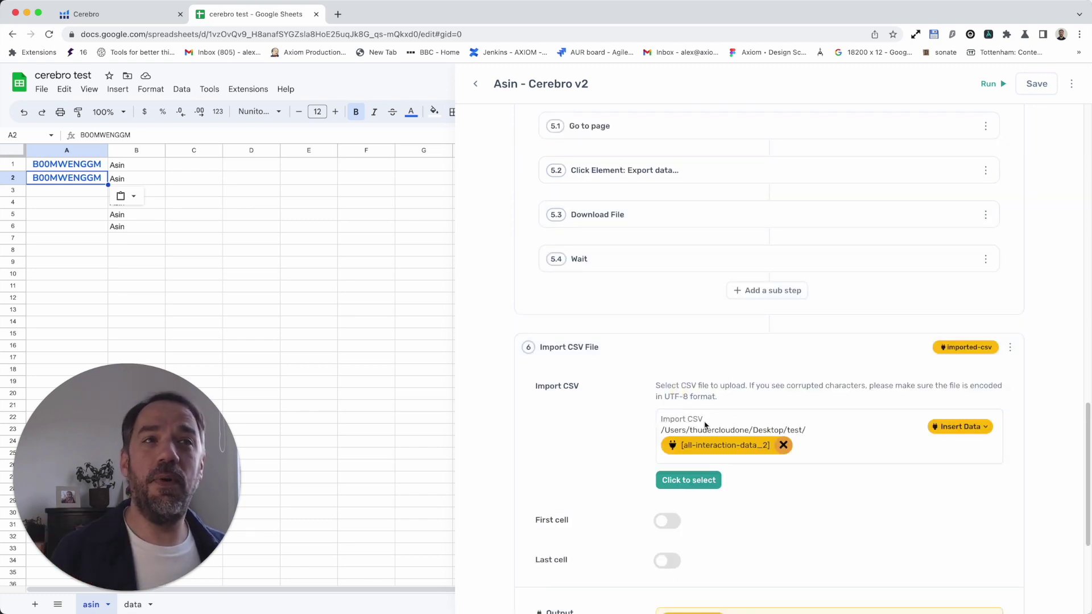
pyautogui.moveTo(812, 426); pyautogui.dragTo(643, 426)
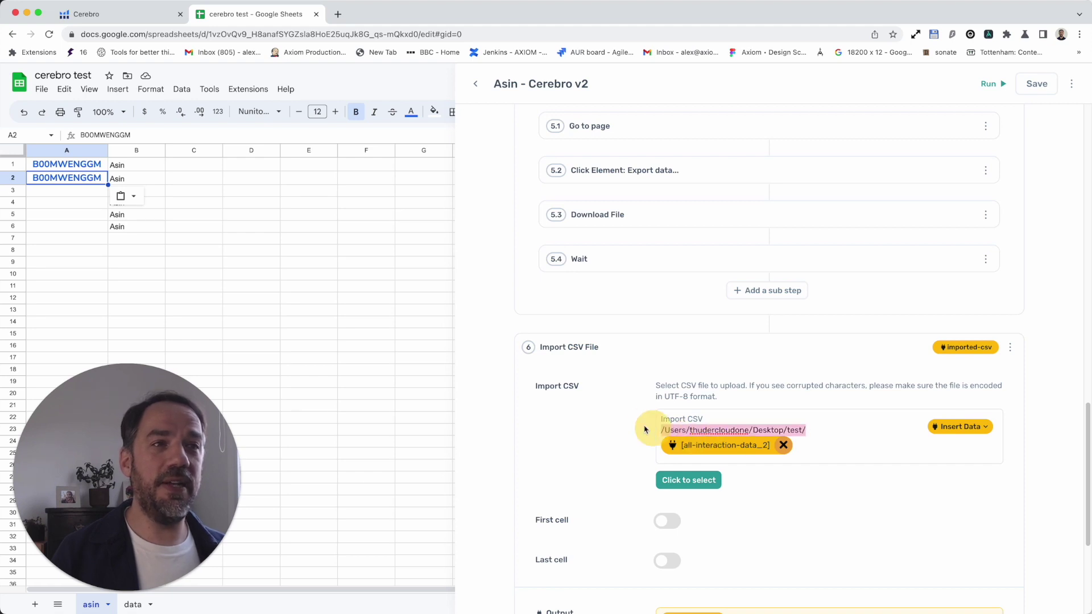
pyautogui.click(818, 443)
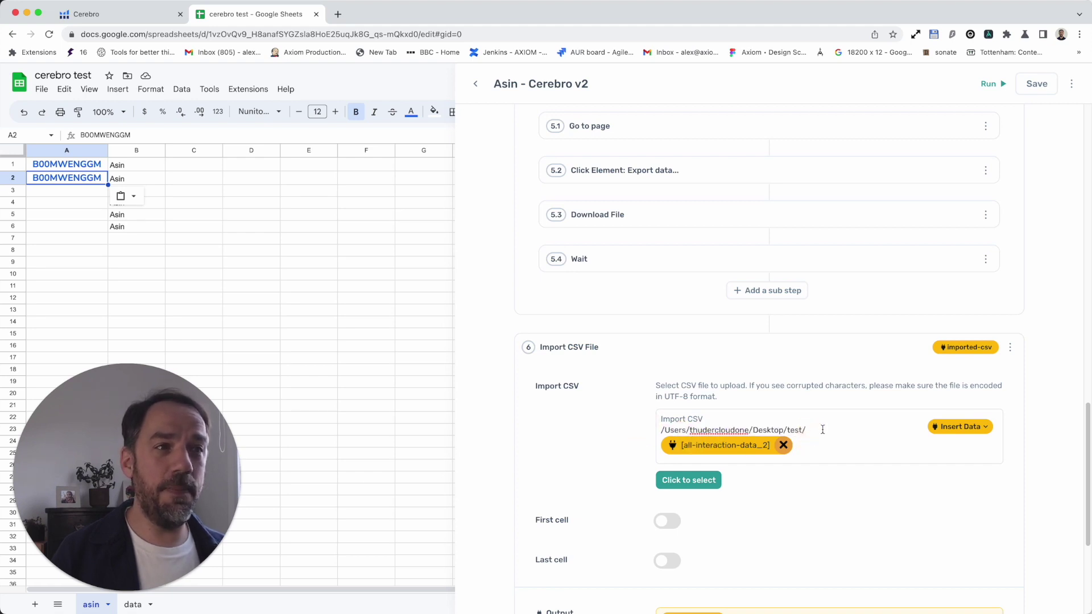
pyautogui.moveTo(822, 429); pyautogui.dragTo(659, 430)
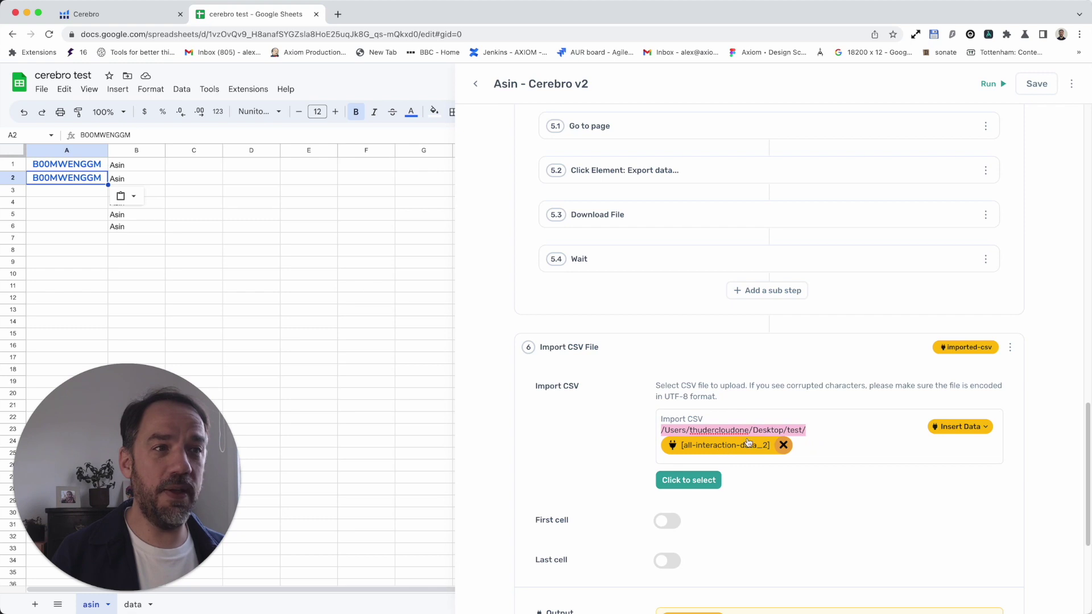
pyautogui.scroll(2, 671, 216)
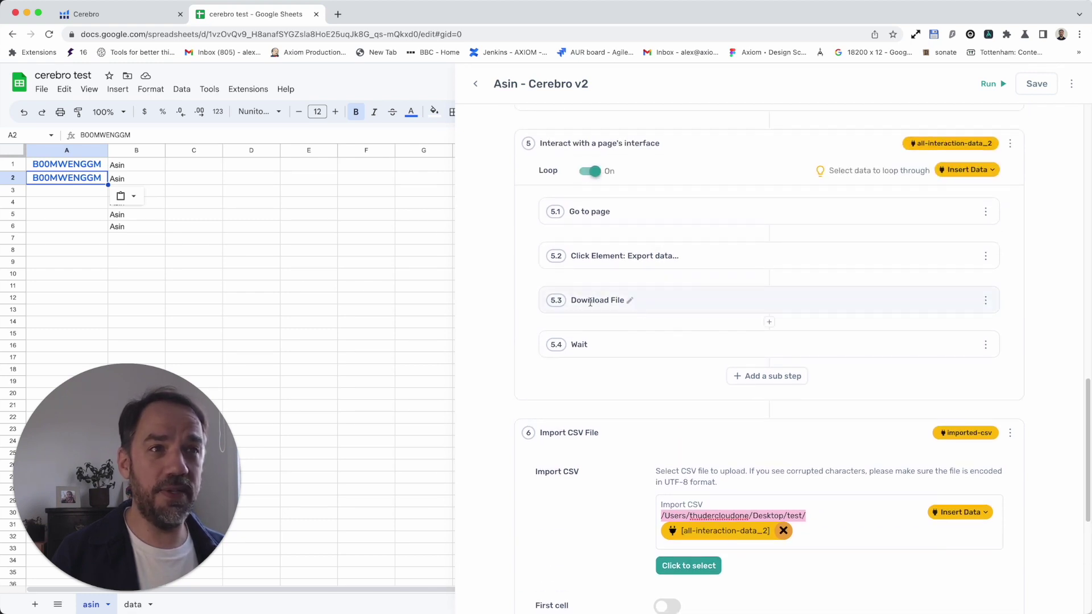
pyautogui.scroll(-2, 801, 458)
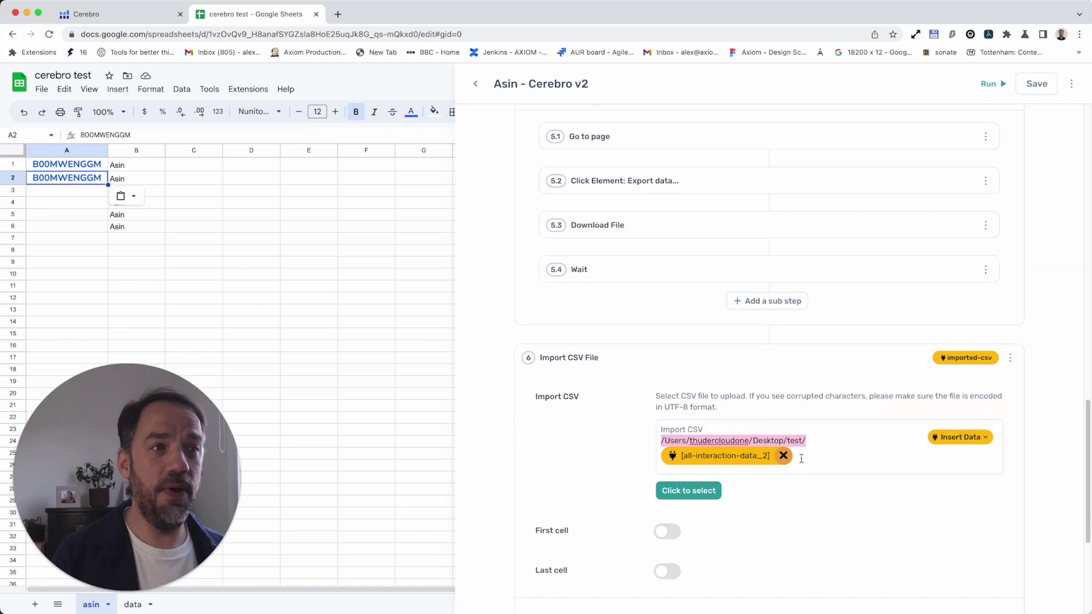
pyautogui.click(808, 444)
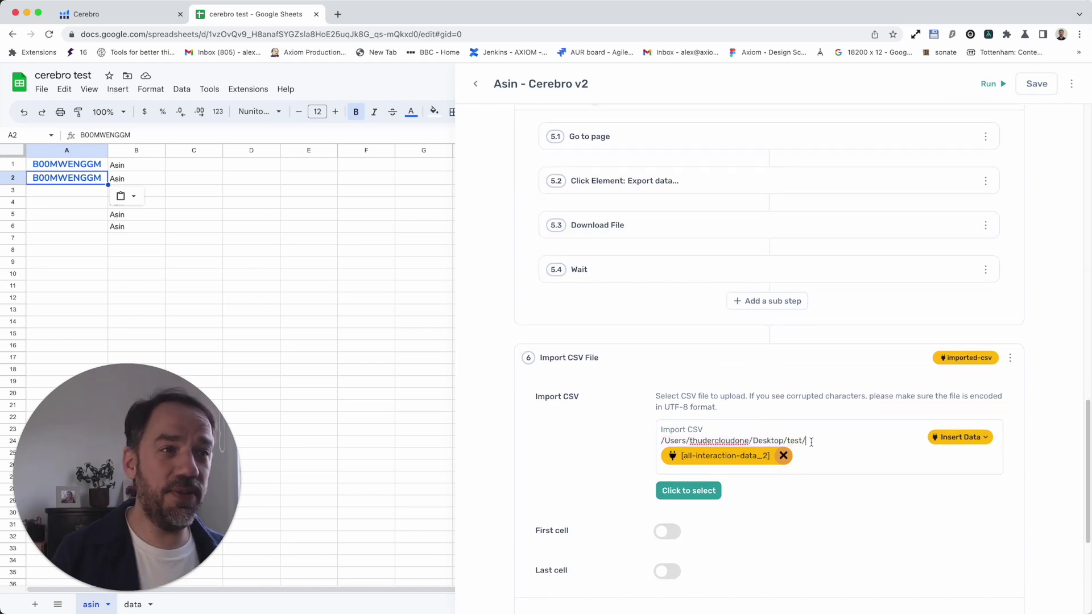
pyautogui.doubleClick(804, 440)
pyautogui.click(816, 445)
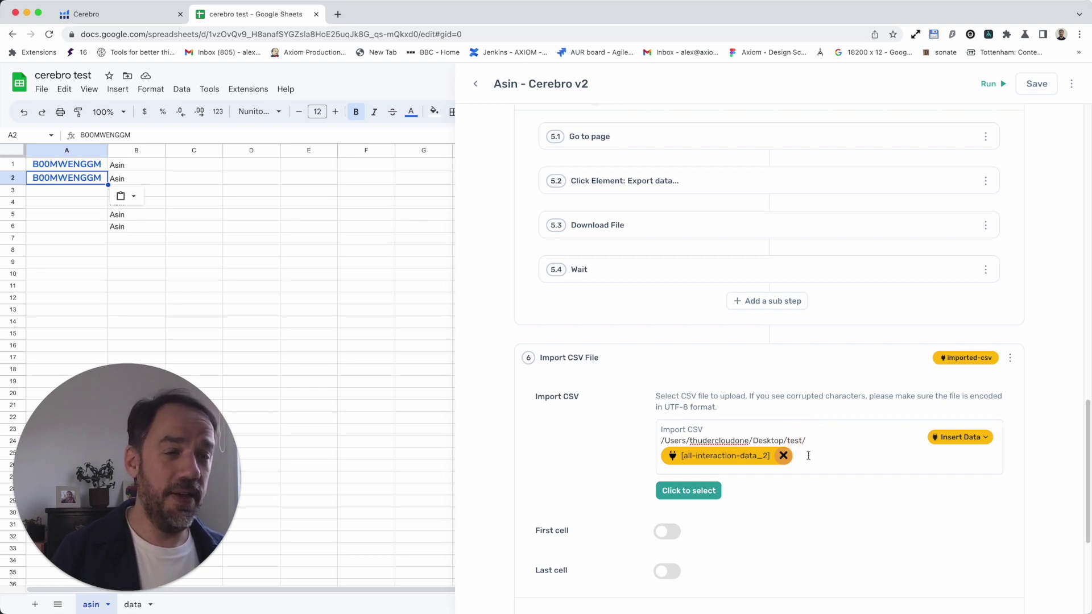
pyautogui.click(784, 456)
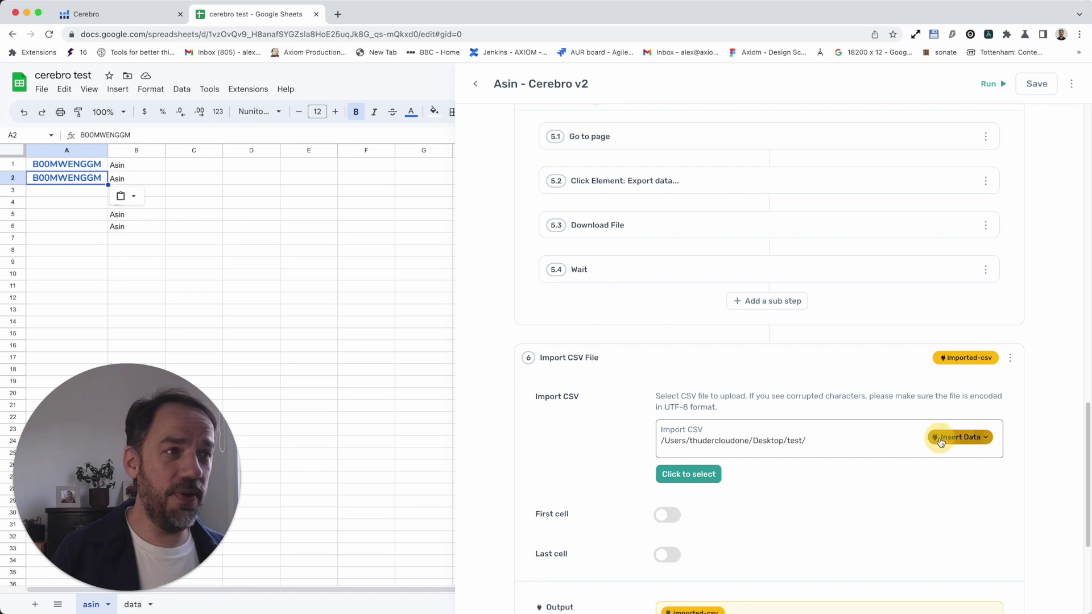
pyautogui.click(941, 441)
pyautogui.click(938, 515)
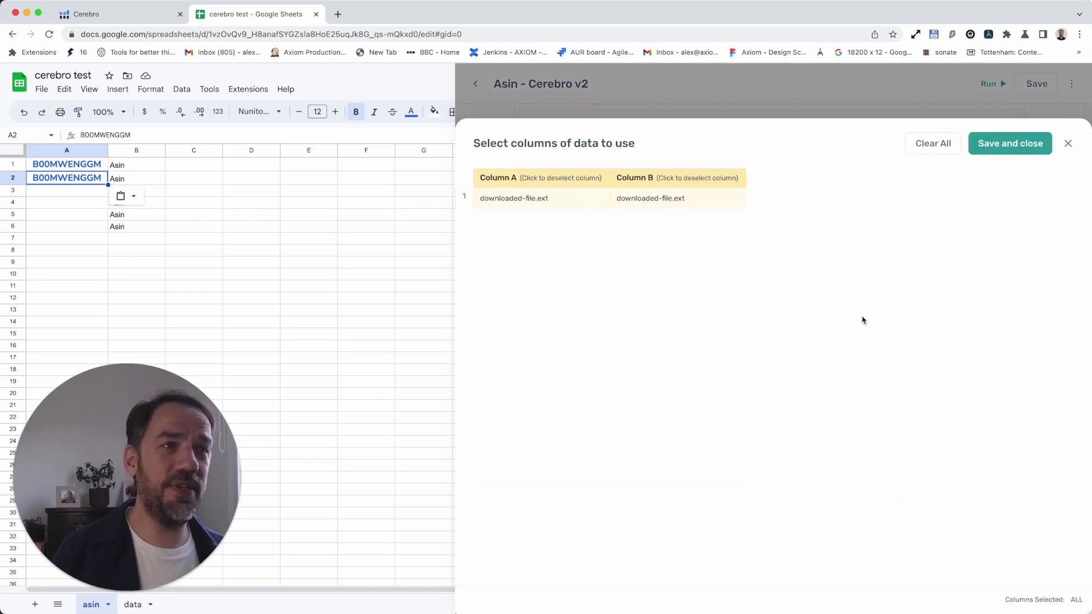
# Step: Limit the inserted data to Column A only and fold the Import CSV File step
pyautogui.click(559, 180)
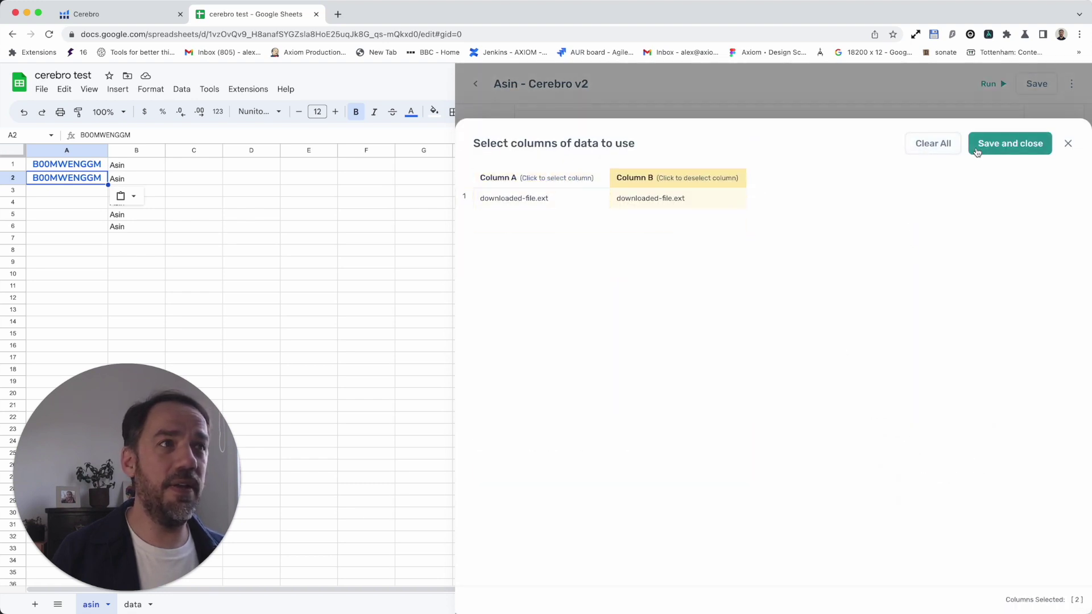
pyautogui.click(944, 149)
pyautogui.click(579, 180)
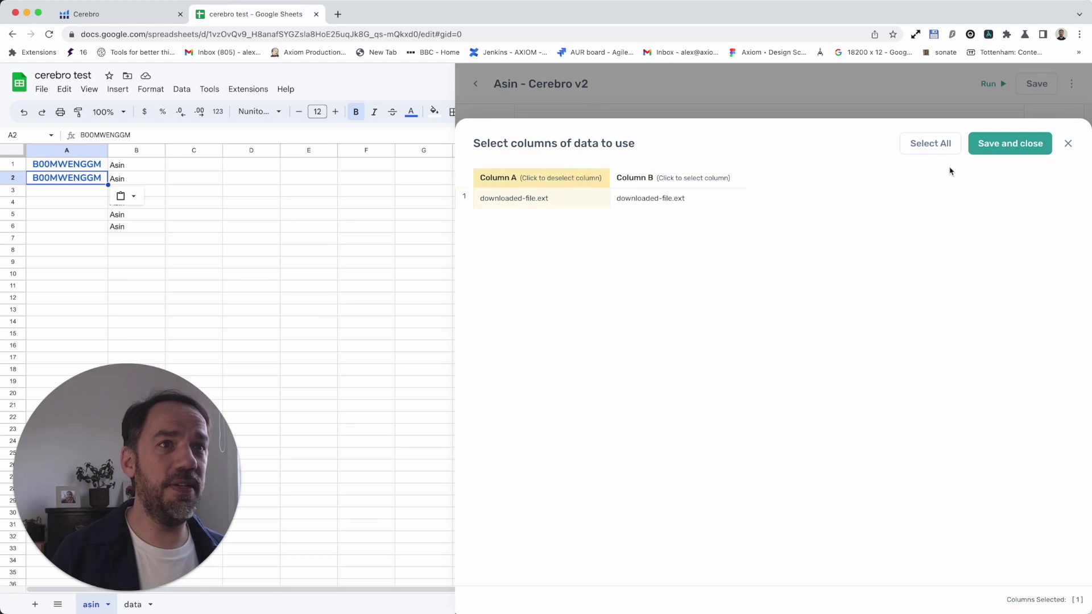
pyautogui.click(985, 150)
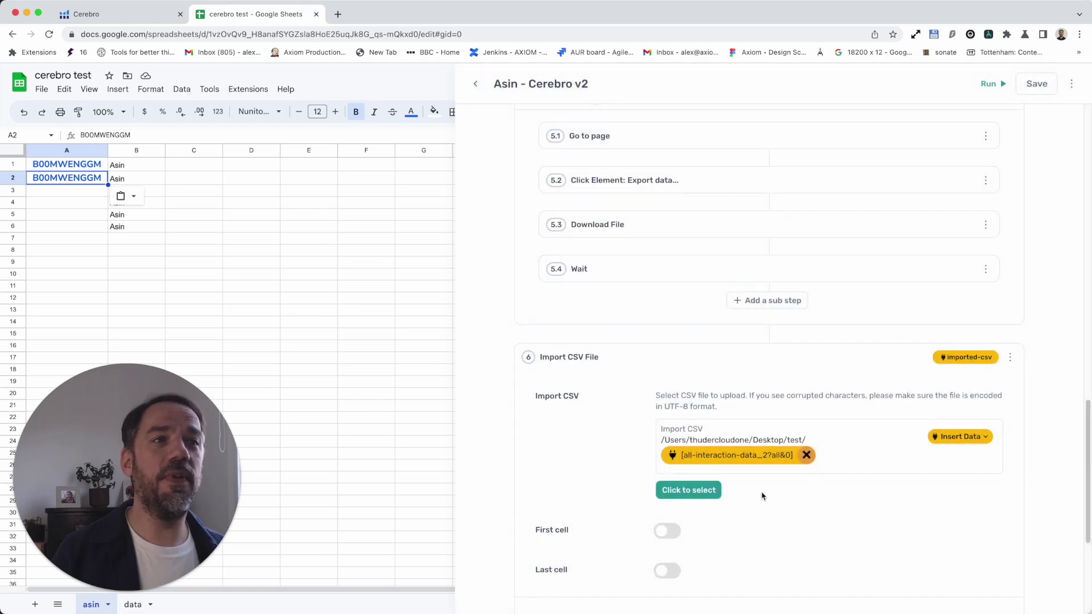
pyautogui.scroll(-1, 763, 497)
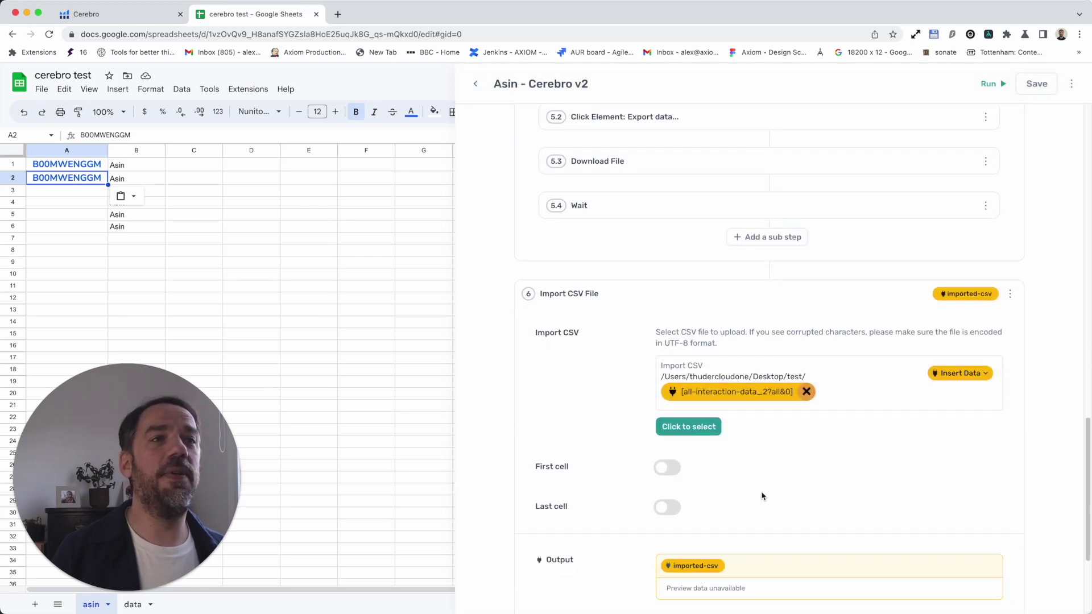
pyautogui.click(700, 302)
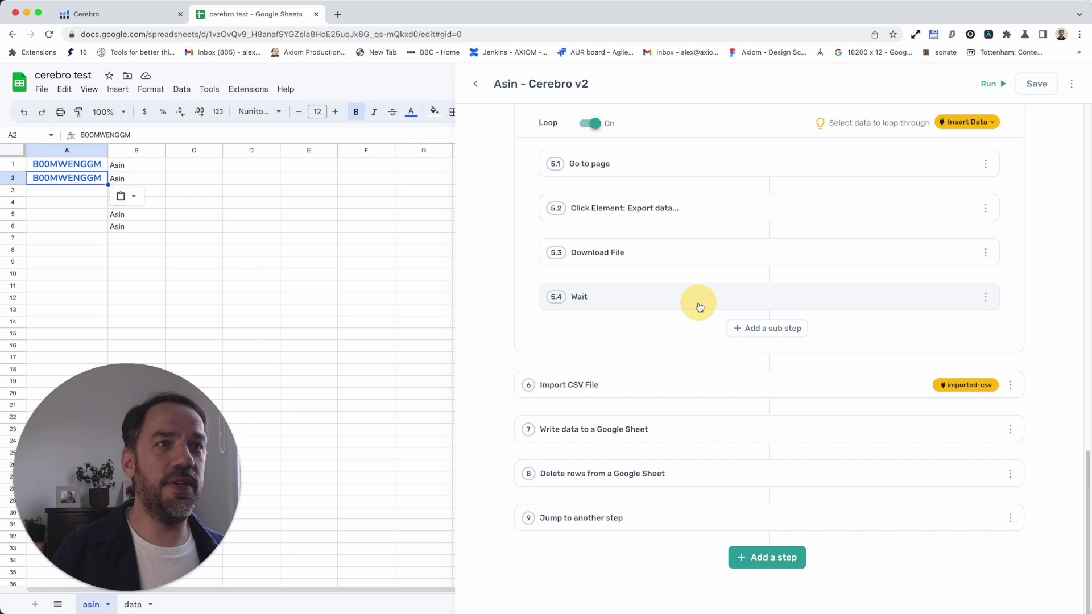
# Step: Choose imported-csv as the data to write, keeping 'Add to existing data' on cerebro test's data sheet
pyautogui.click(705, 428)
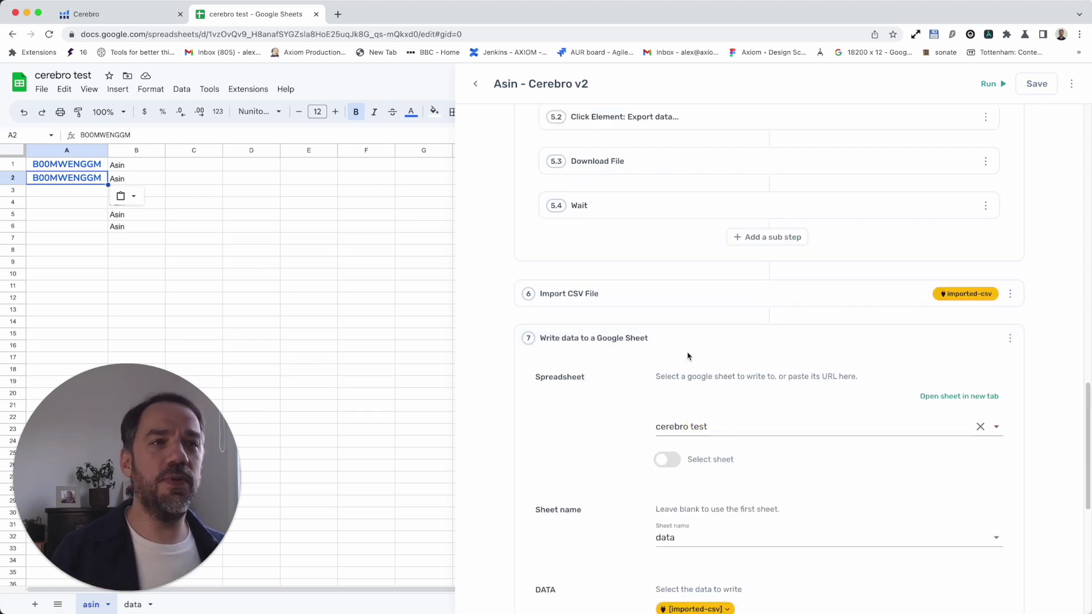
pyautogui.scroll(-2, 736, 438)
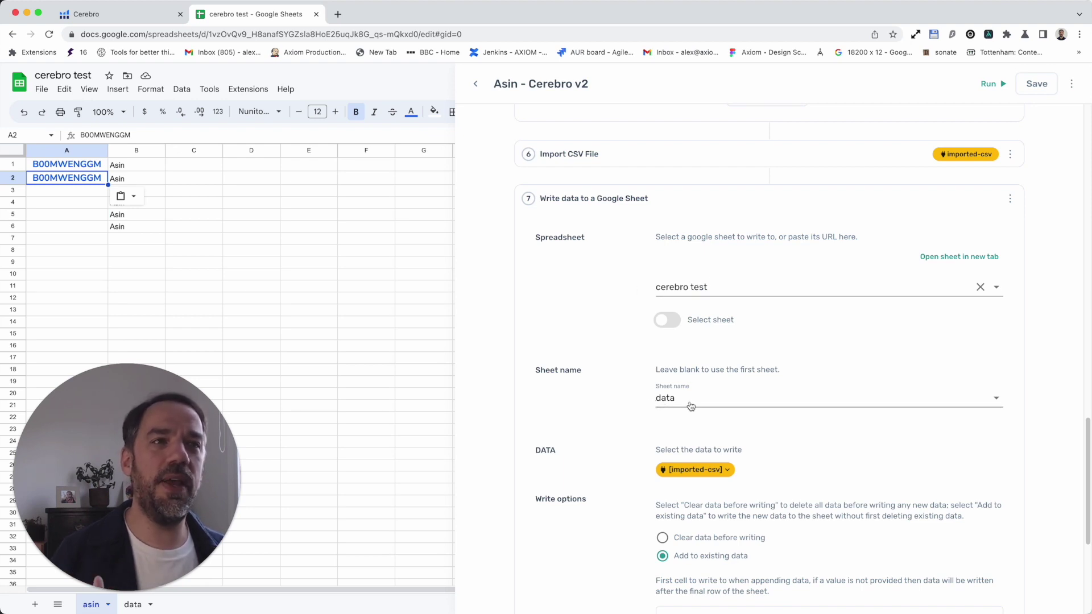
pyautogui.scroll(-3, 708, 433)
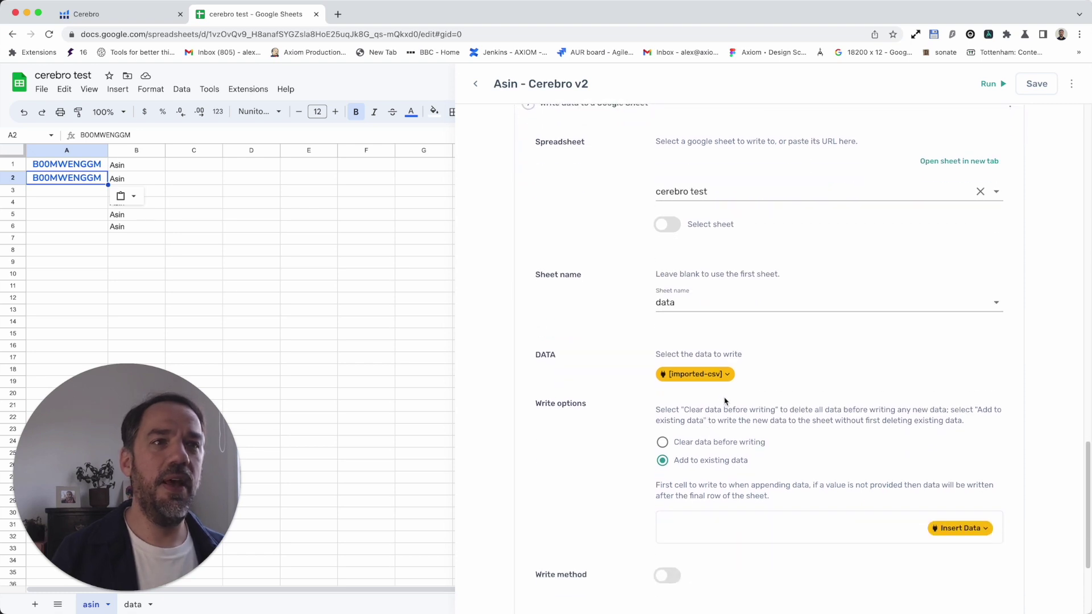
pyautogui.click(713, 381)
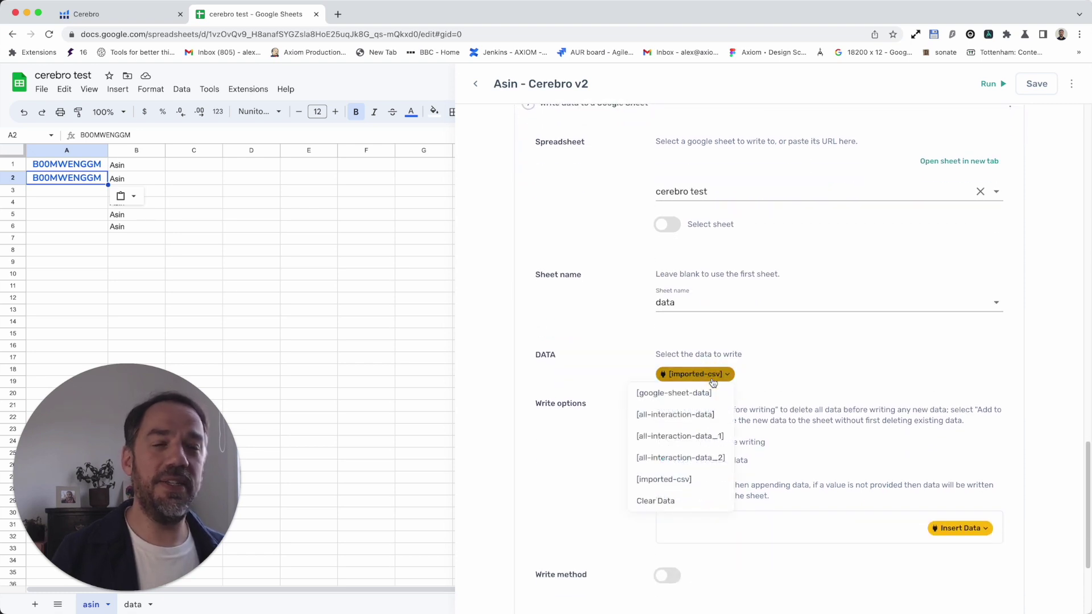
pyautogui.click(691, 481)
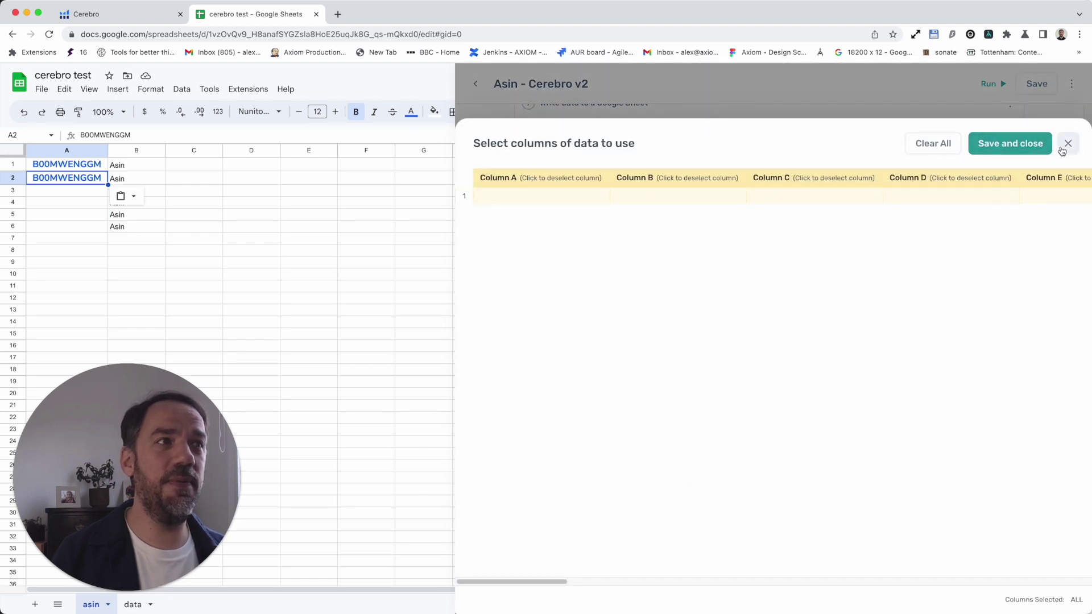
pyautogui.click(1067, 143)
pyautogui.scroll(-3, 765, 407)
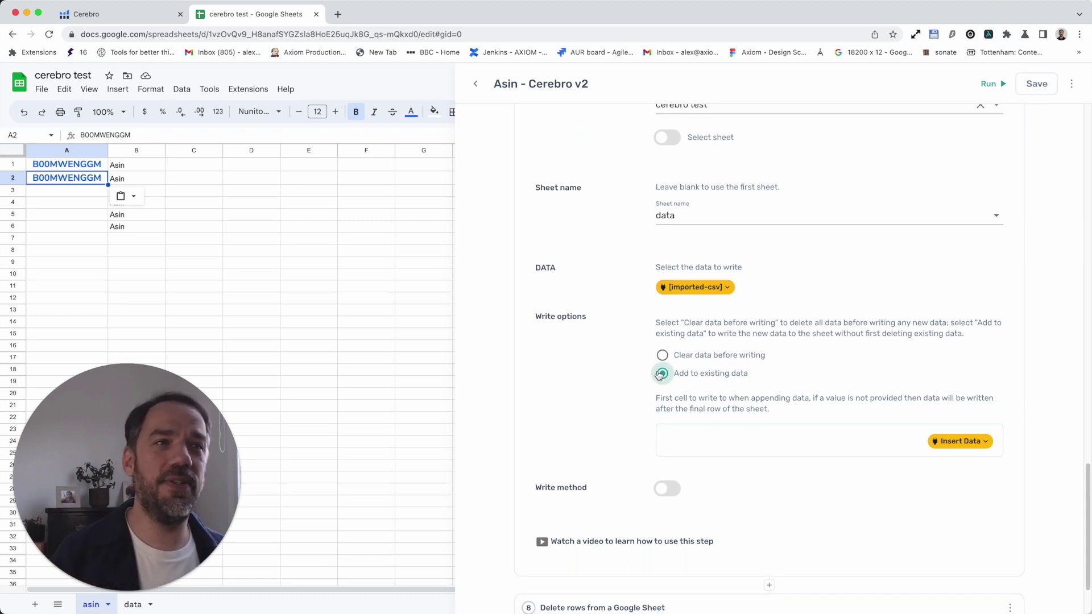
pyautogui.scroll(10, 662, 347)
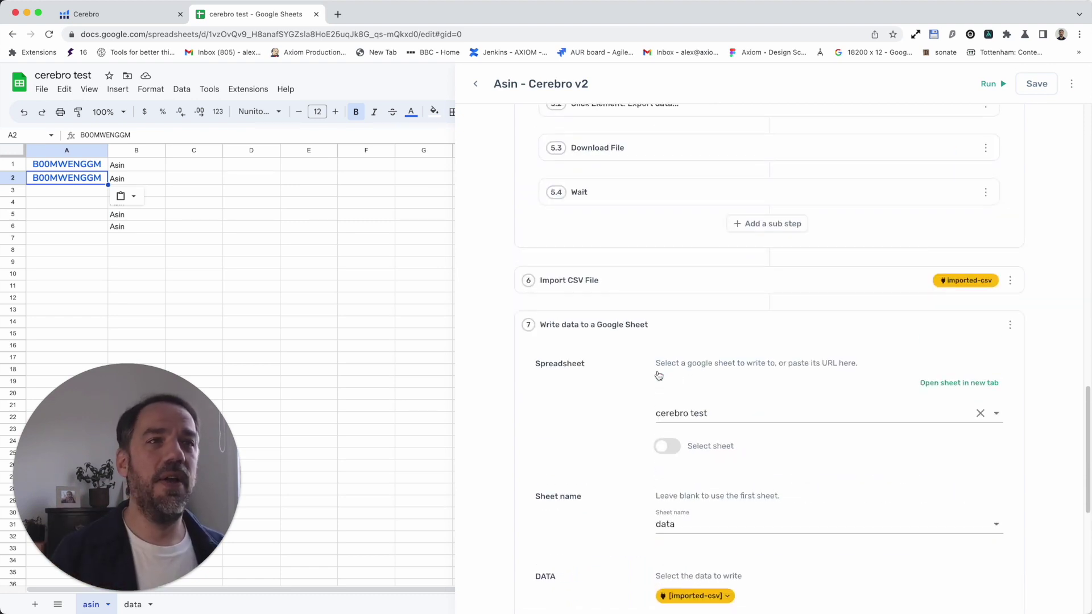
pyautogui.click(667, 323)
# Step: Review the Delete rows step's settings: sheet asin, first and last row 1
pyautogui.click(711, 472)
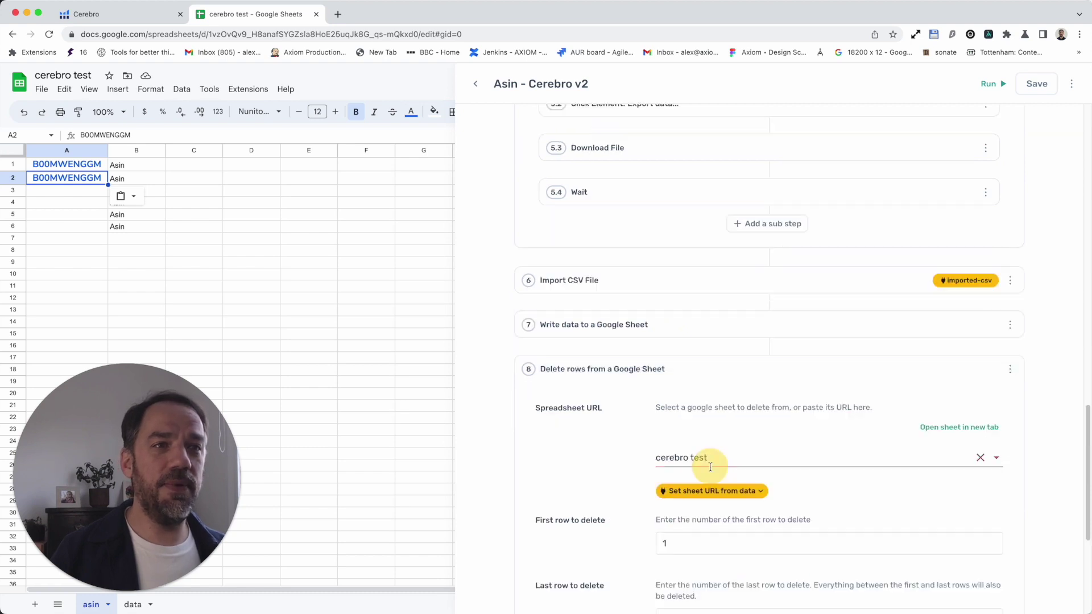
pyautogui.scroll(-5, 711, 472)
pyautogui.scroll(3, 712, 471)
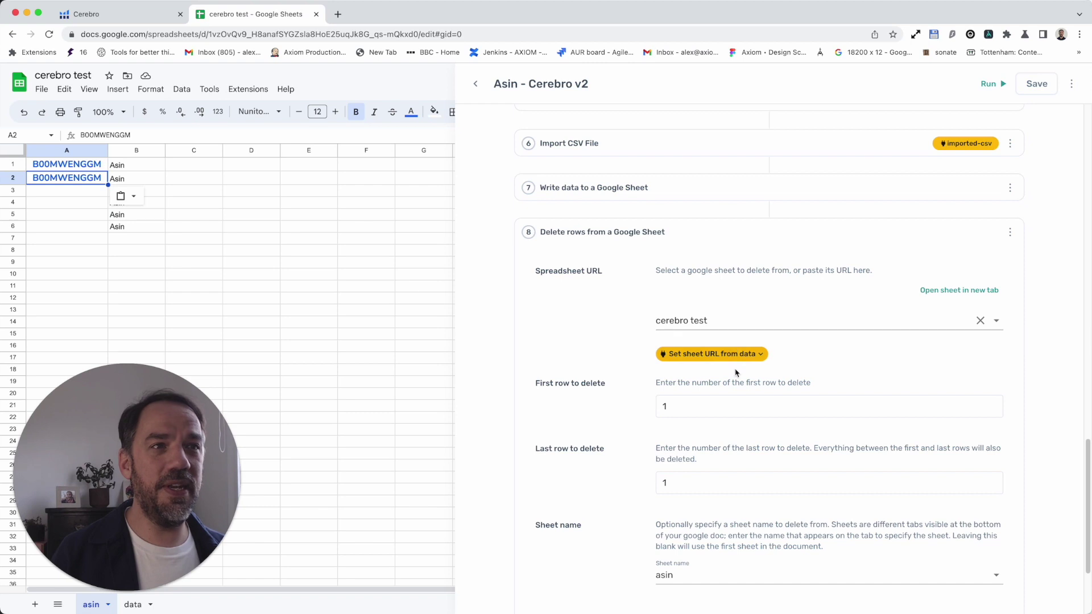
pyautogui.scroll(-2, 680, 479)
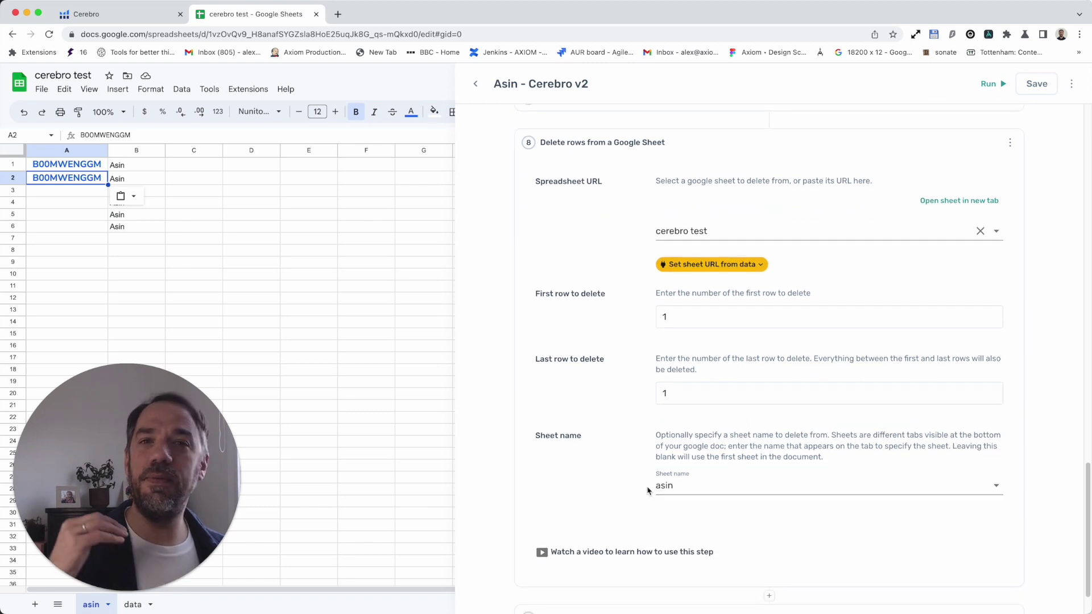
pyautogui.scroll(4, 648, 491)
pyautogui.scroll(-6, 646, 488)
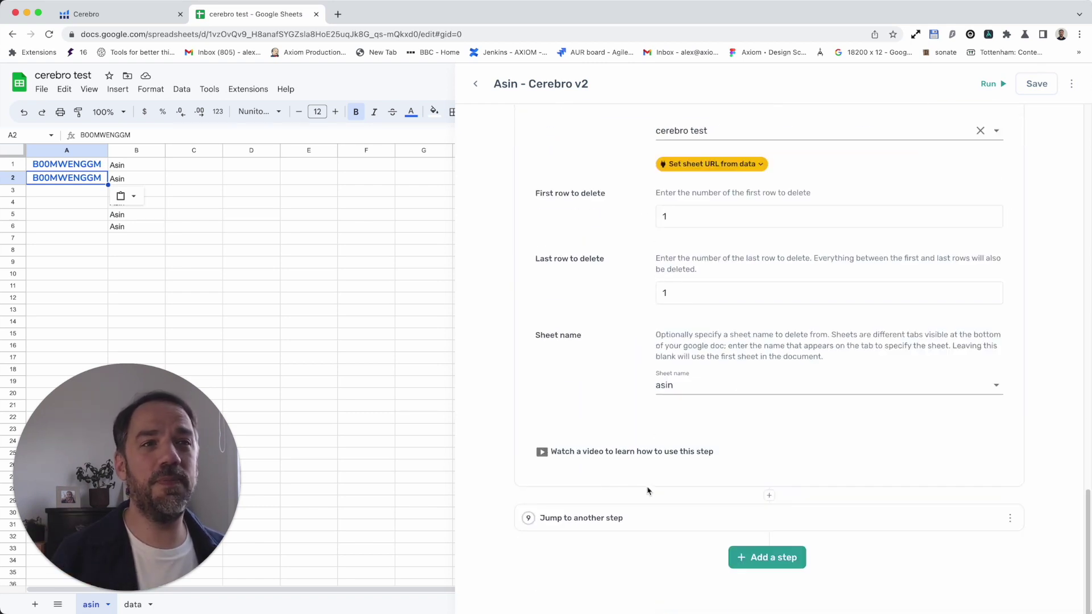
pyautogui.click(637, 527)
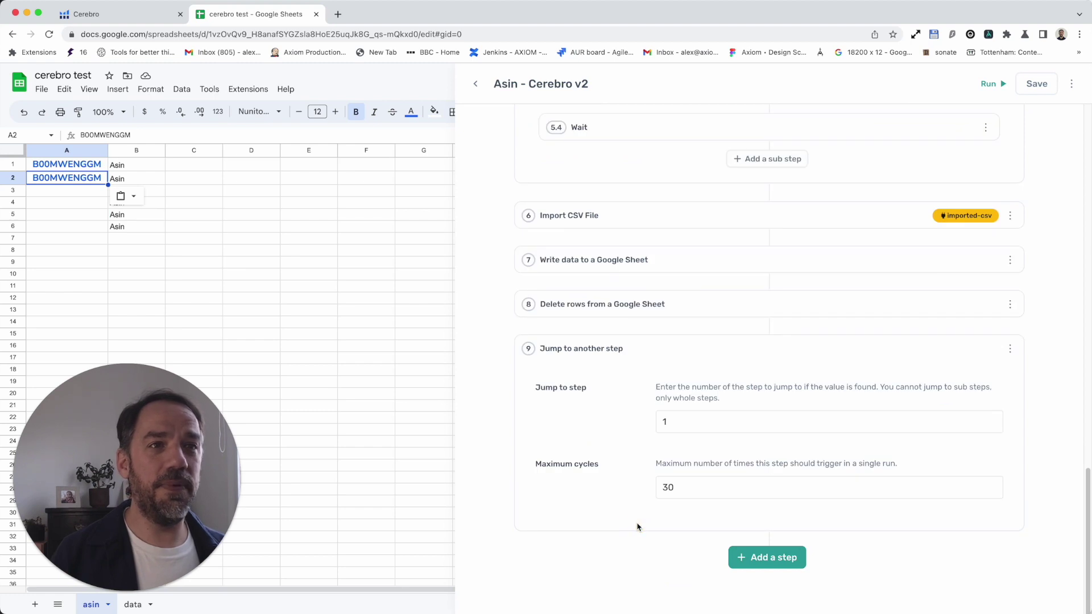
# Step: Check that the Jump step returns to step 1 with Maximum cycles 30, then collapse it
pyautogui.doubleClick(686, 489)
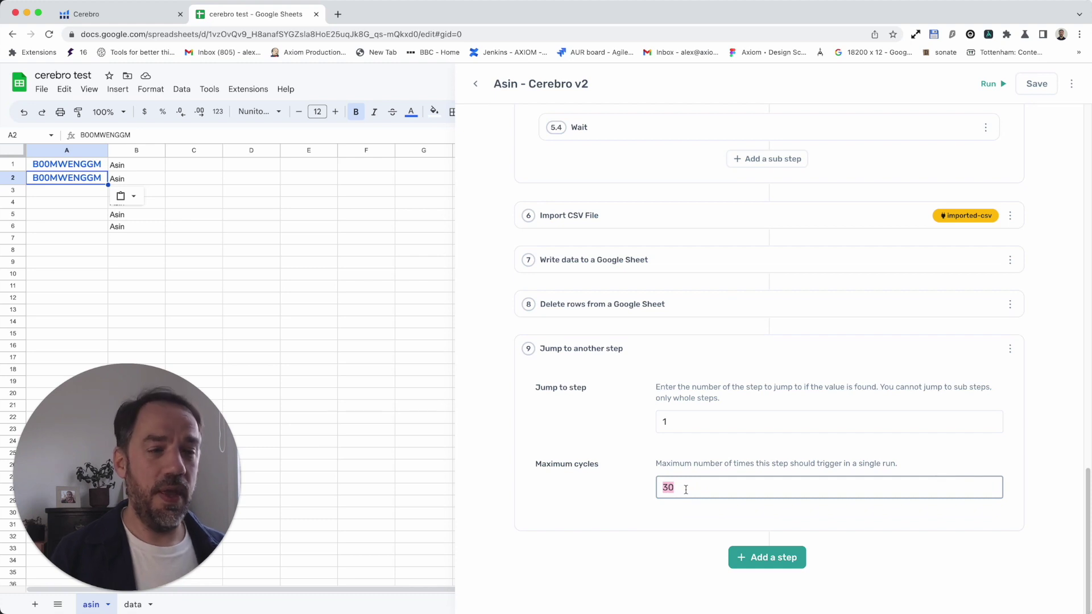
pyautogui.scroll(3, 686, 489)
pyautogui.scroll(-2, 686, 489)
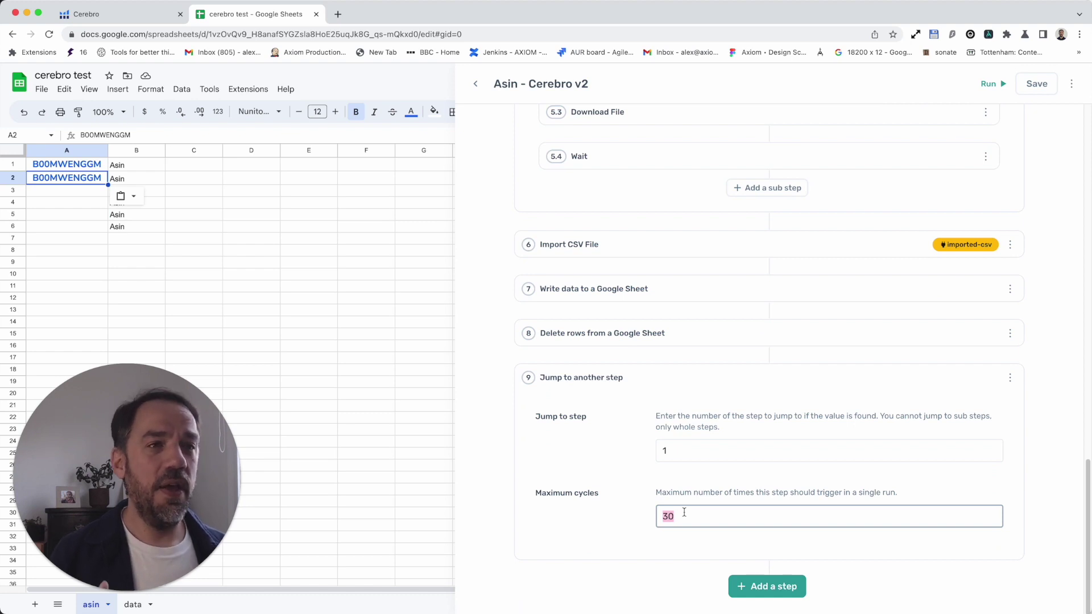
pyautogui.click(750, 386)
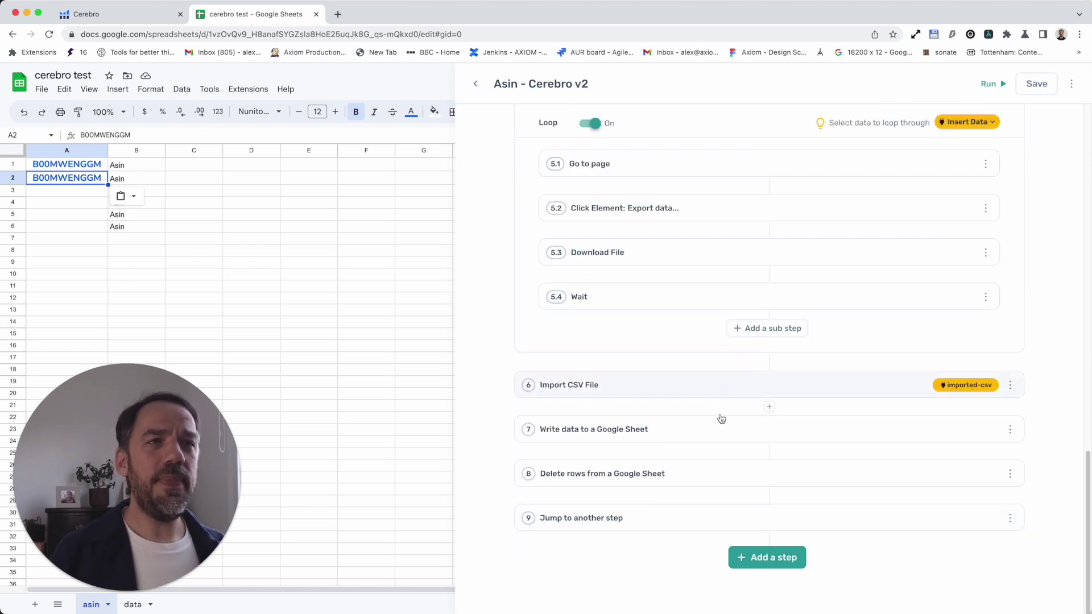
pyautogui.scroll(5, 625, 455)
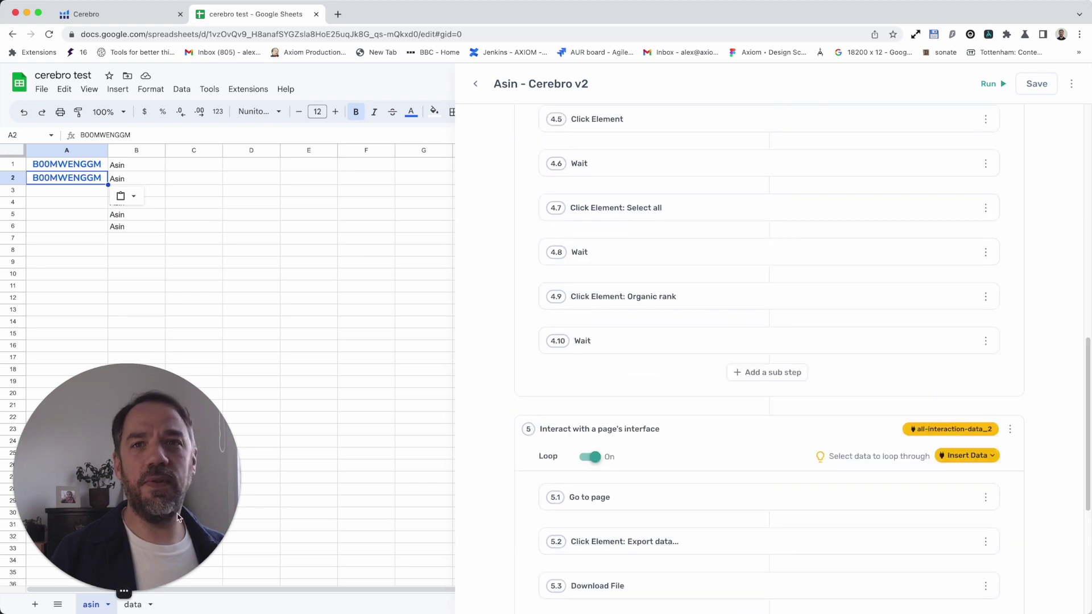
pyautogui.click(83, 165)
pyautogui.scroll(3, 604, 288)
pyautogui.scroll(7, 682, 290)
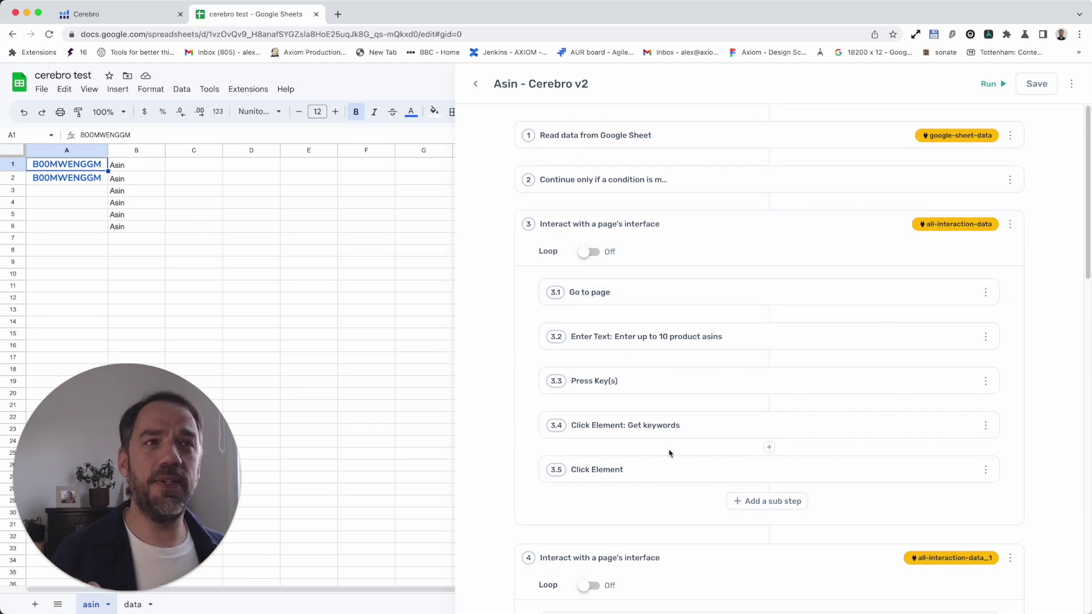
pyautogui.scroll(-1, 667, 464)
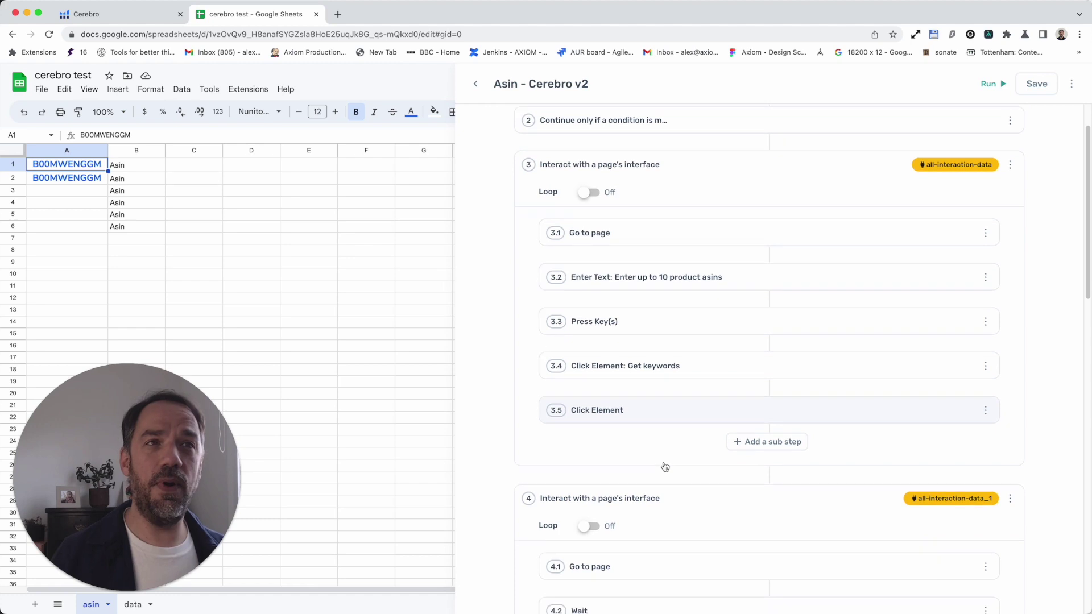
pyautogui.scroll(-13, 665, 467)
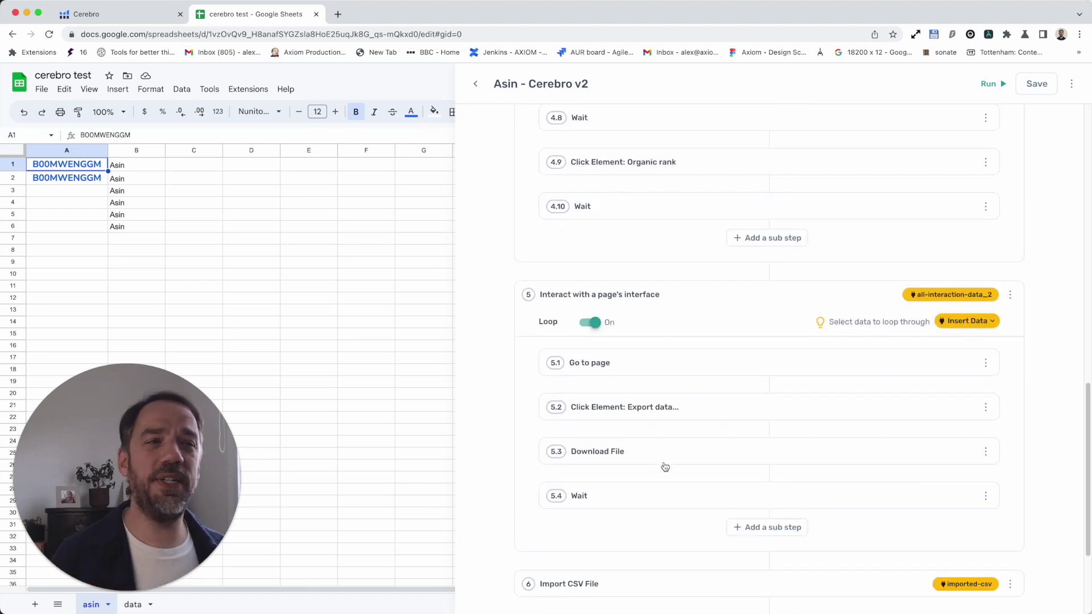
pyautogui.scroll(-4, 666, 467)
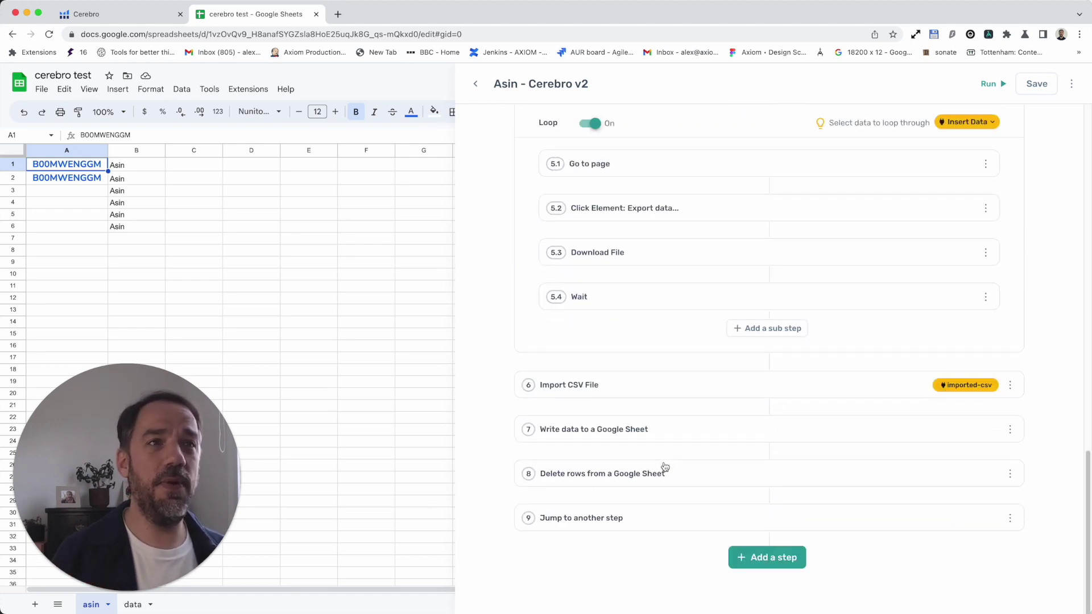
pyautogui.scroll(8, 662, 404)
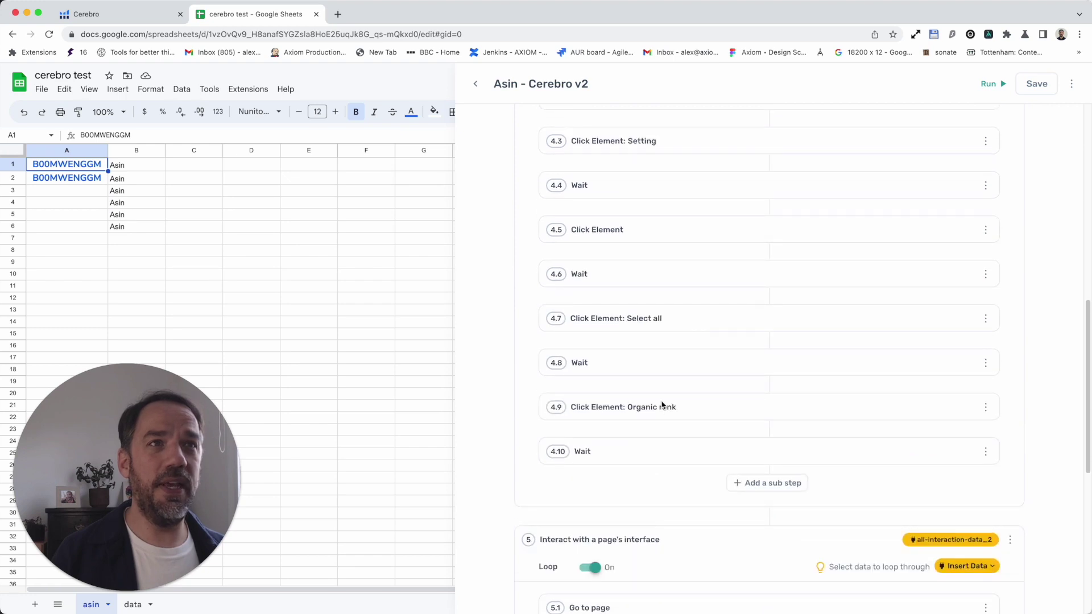
pyautogui.scroll(10, 663, 405)
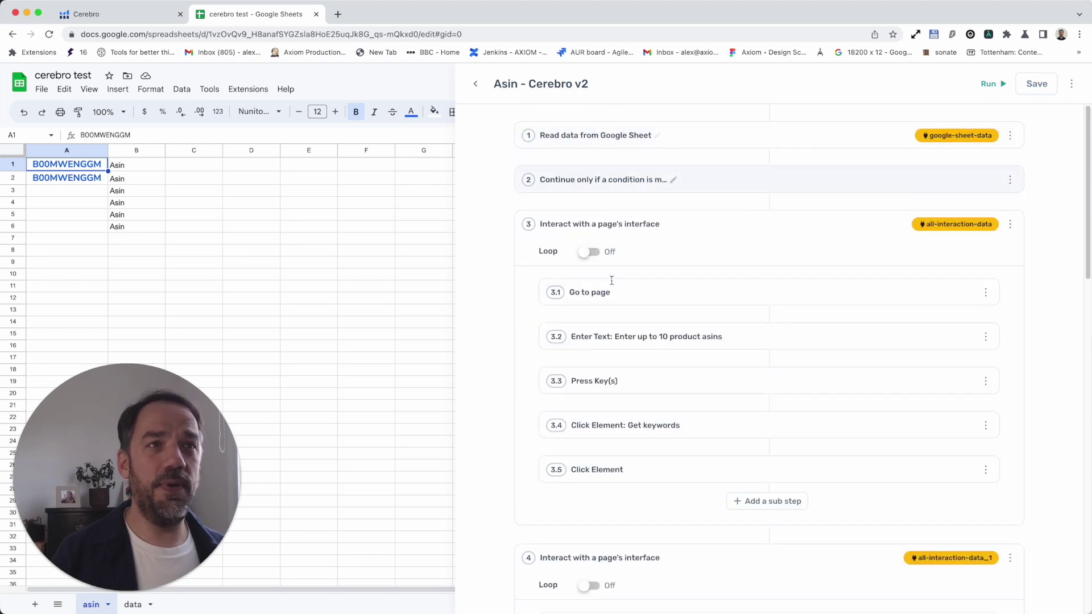
pyautogui.scroll(-18, 609, 398)
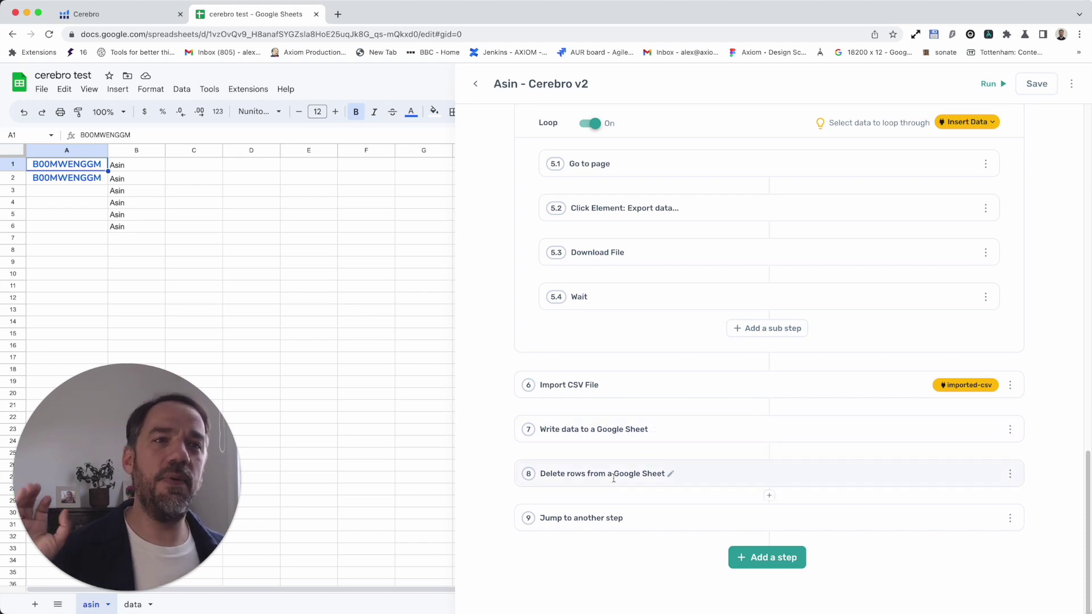
pyautogui.scroll(15, 569, 518)
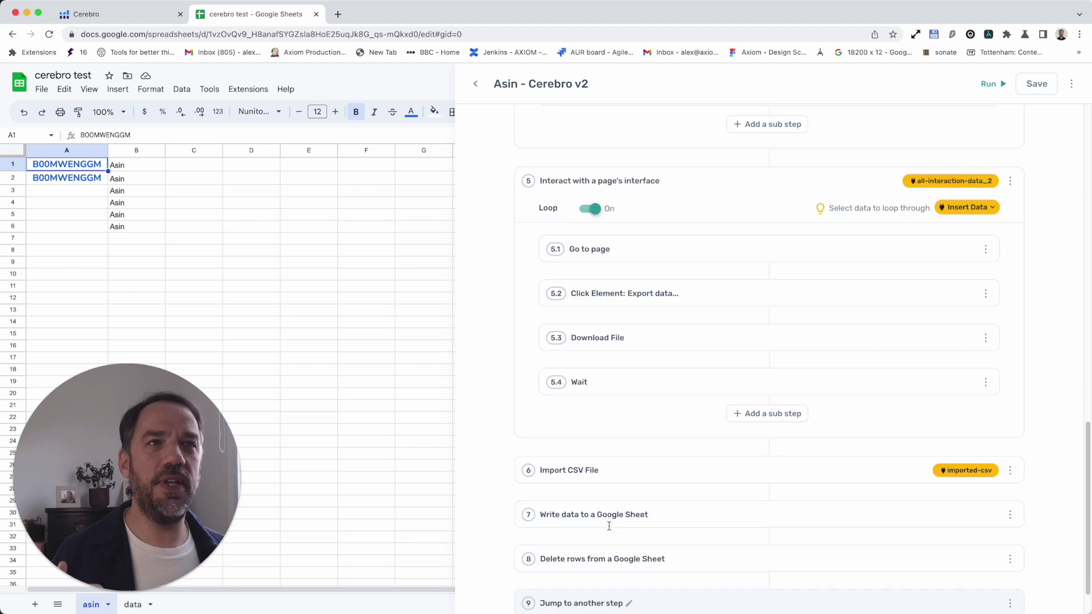
pyautogui.scroll(3, 609, 527)
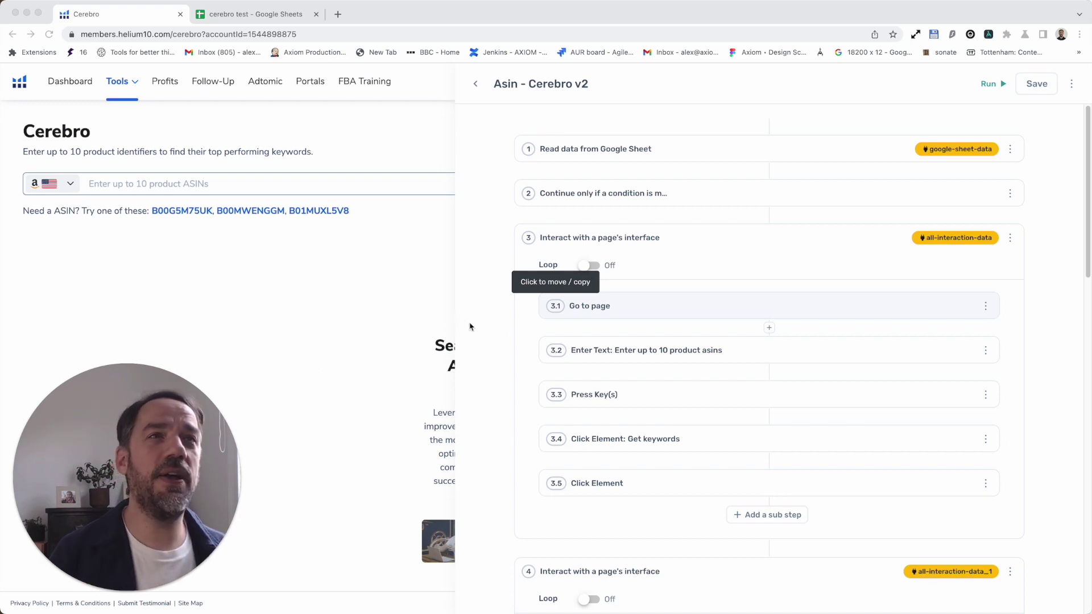
# Step: Expand the Read data from Google Sheet step, review its settings, and fold it back up
pyautogui.click(705, 147)
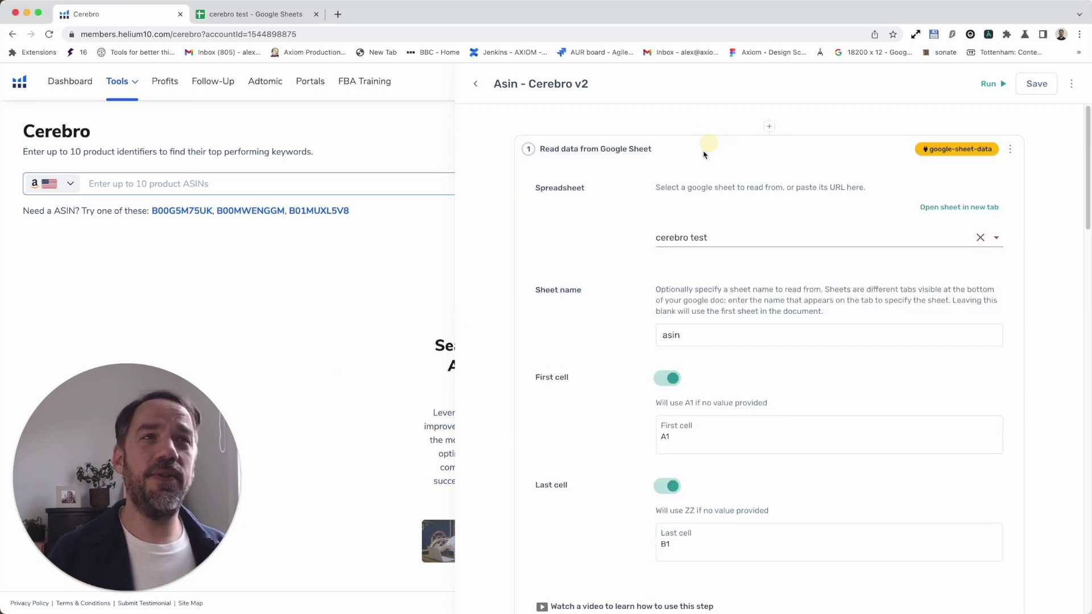
pyautogui.click(704, 154)
pyautogui.click(703, 151)
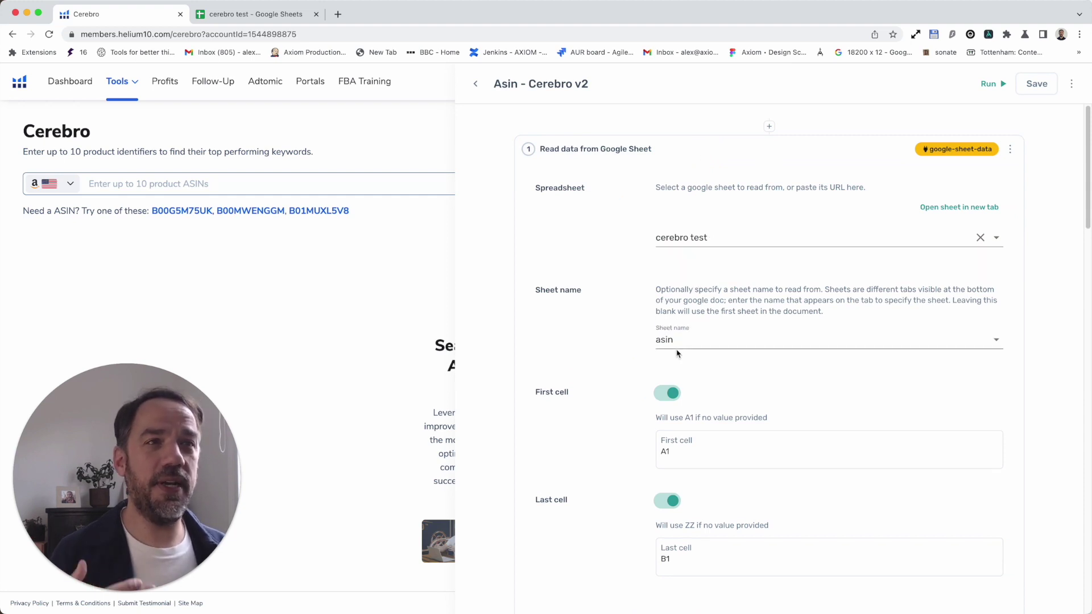
pyautogui.scroll(-2, 704, 406)
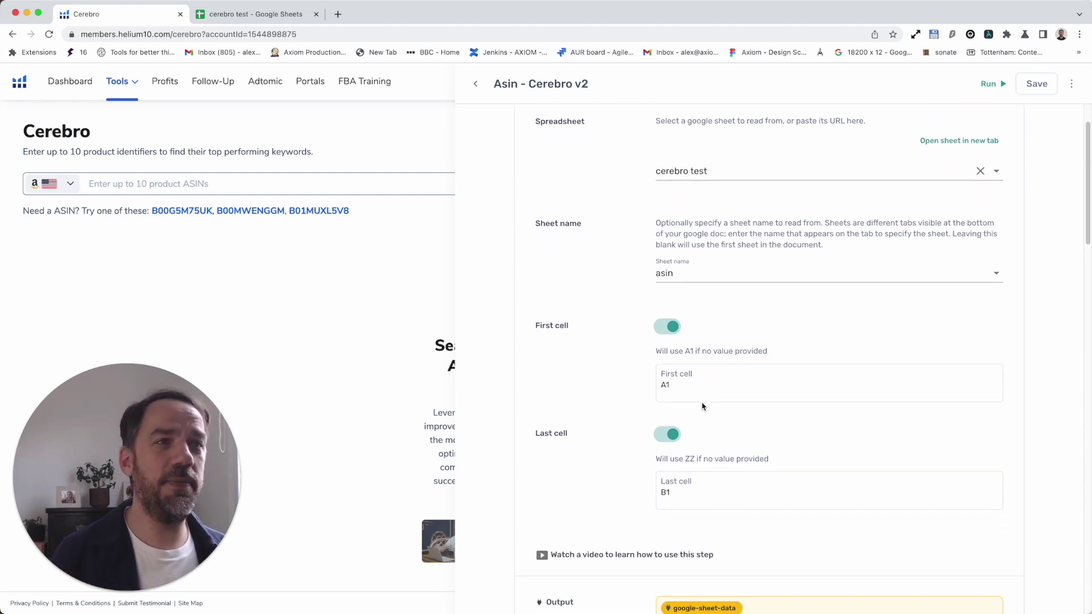
pyautogui.scroll(-1, 667, 349)
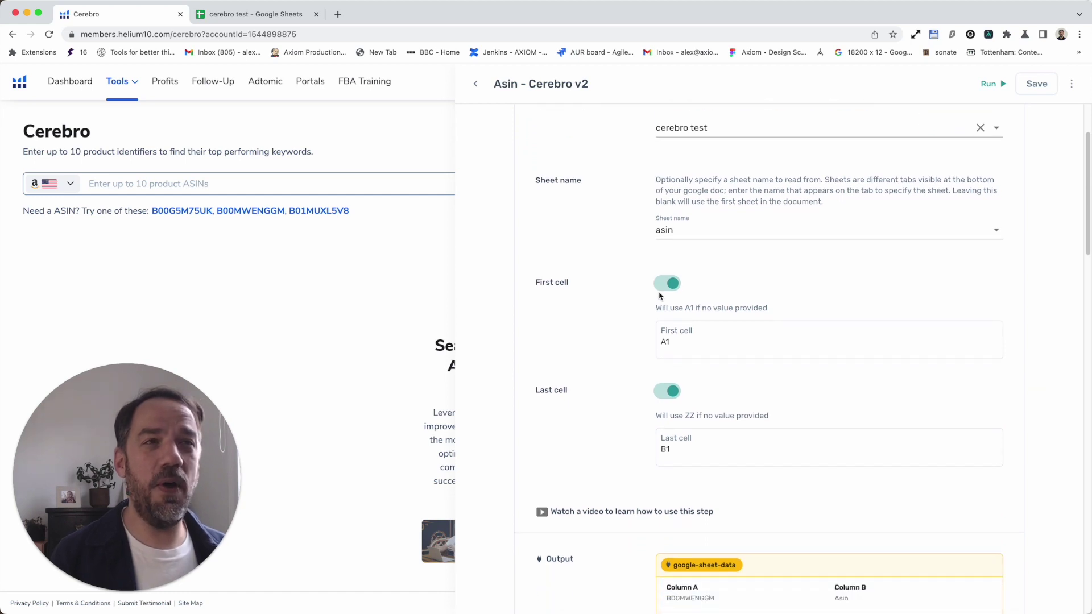
pyautogui.scroll(-3, 663, 335)
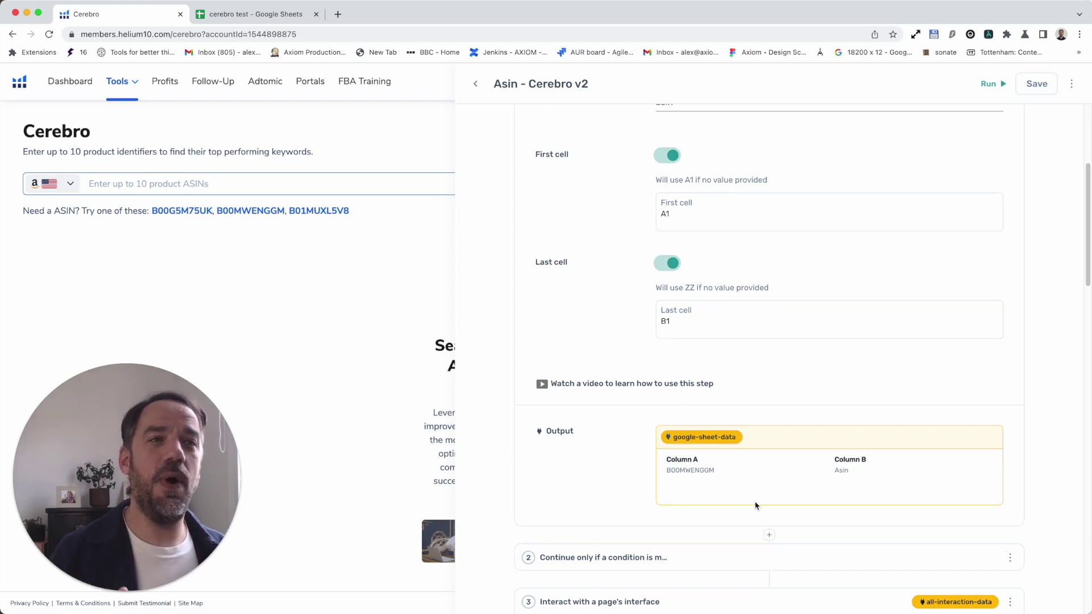
pyautogui.scroll(1, 756, 506)
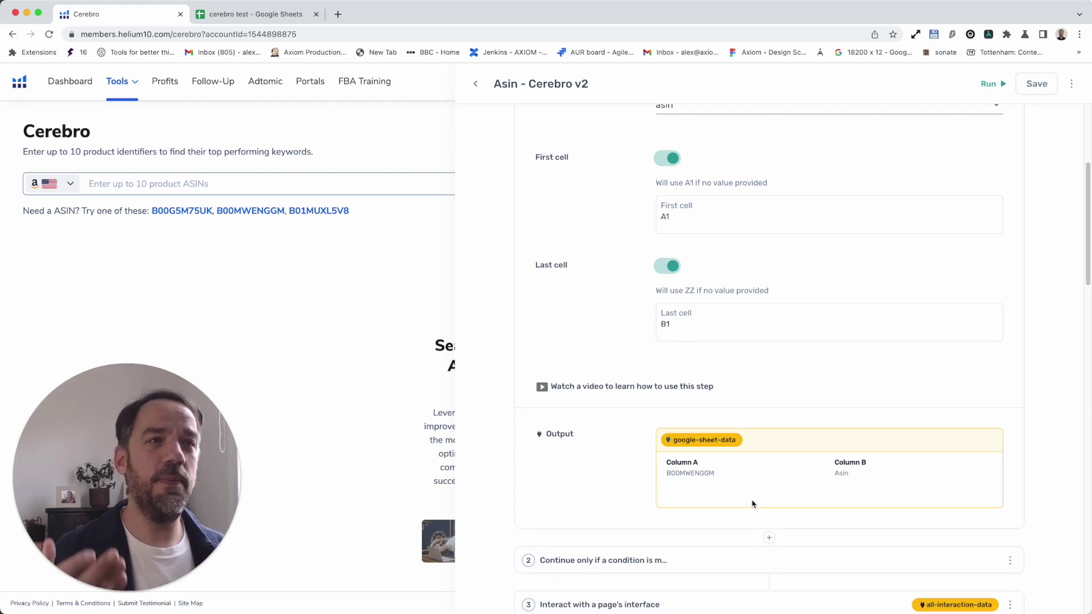
pyautogui.scroll(5, 755, 505)
pyautogui.click(700, 141)
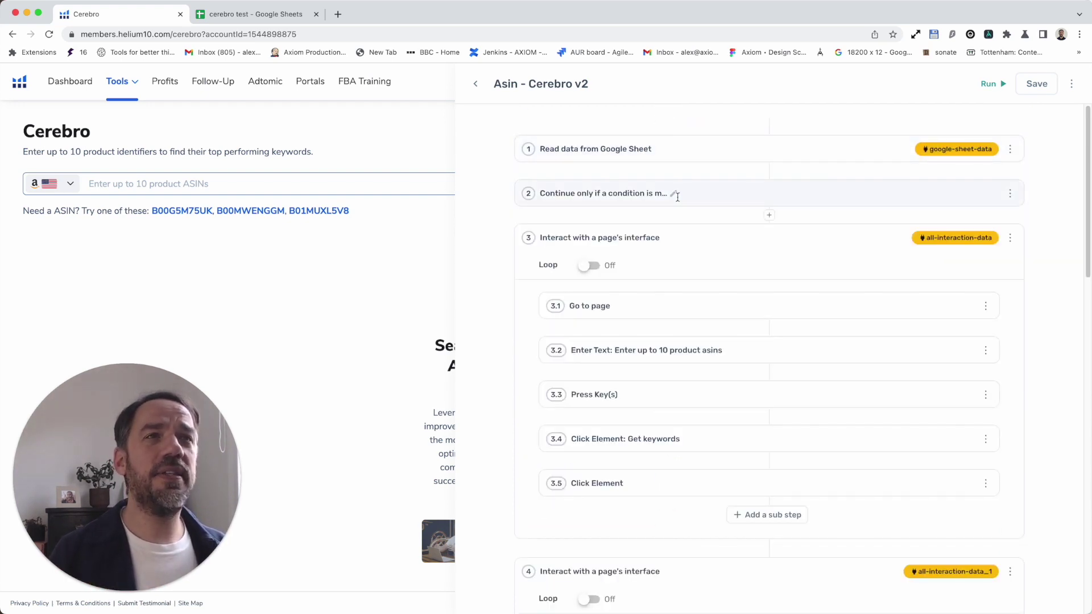
# Step: Expand the condition step and inspect the google-sheet-data columns it checks for 'Asin'
pyautogui.click(707, 196)
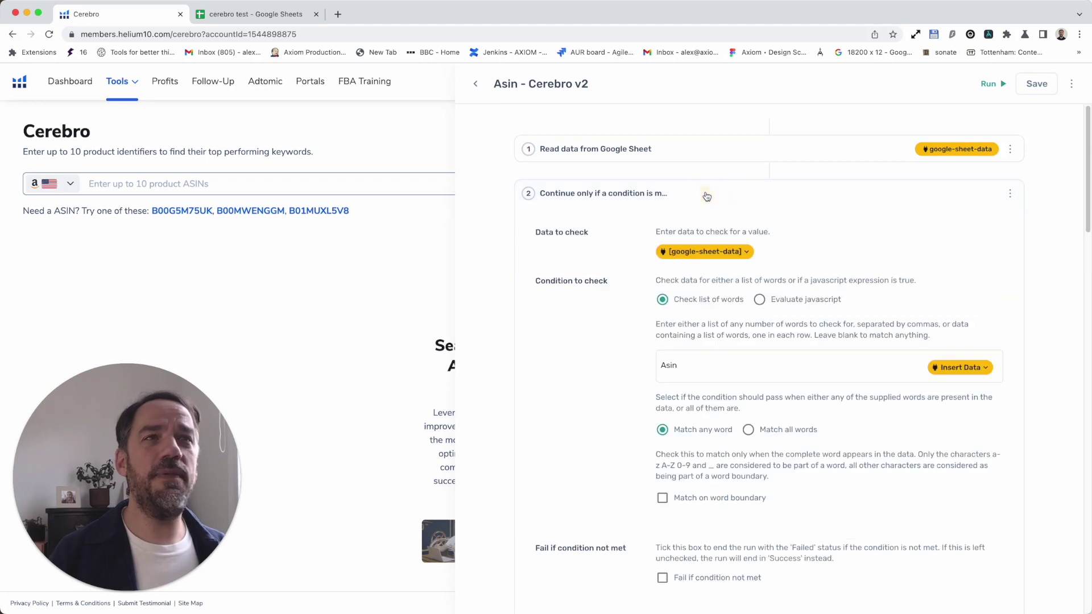
pyautogui.click(695, 252)
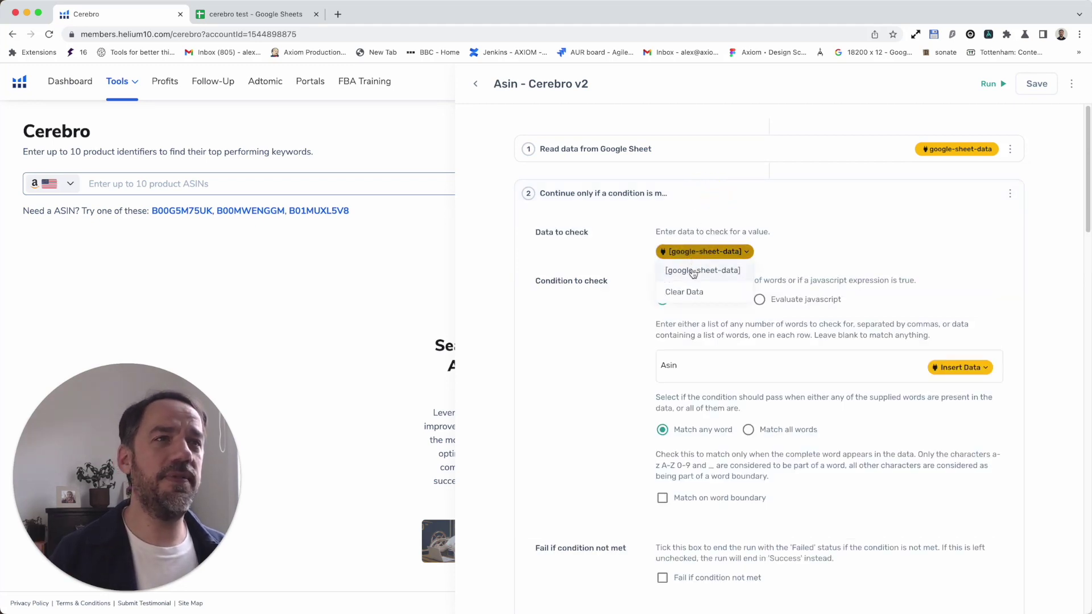
pyautogui.click(694, 271)
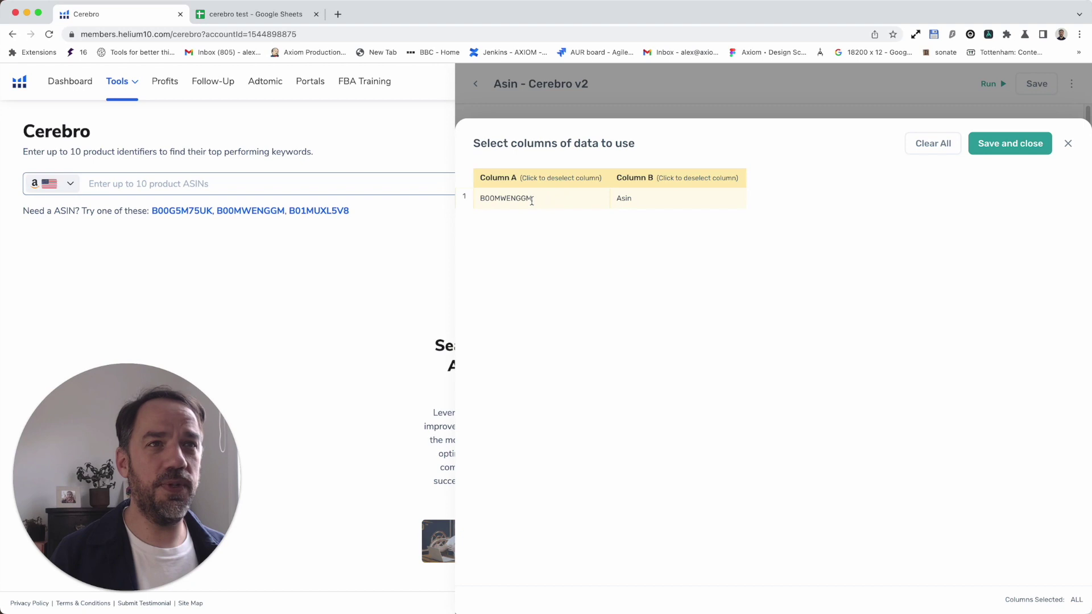
pyautogui.click(615, 201)
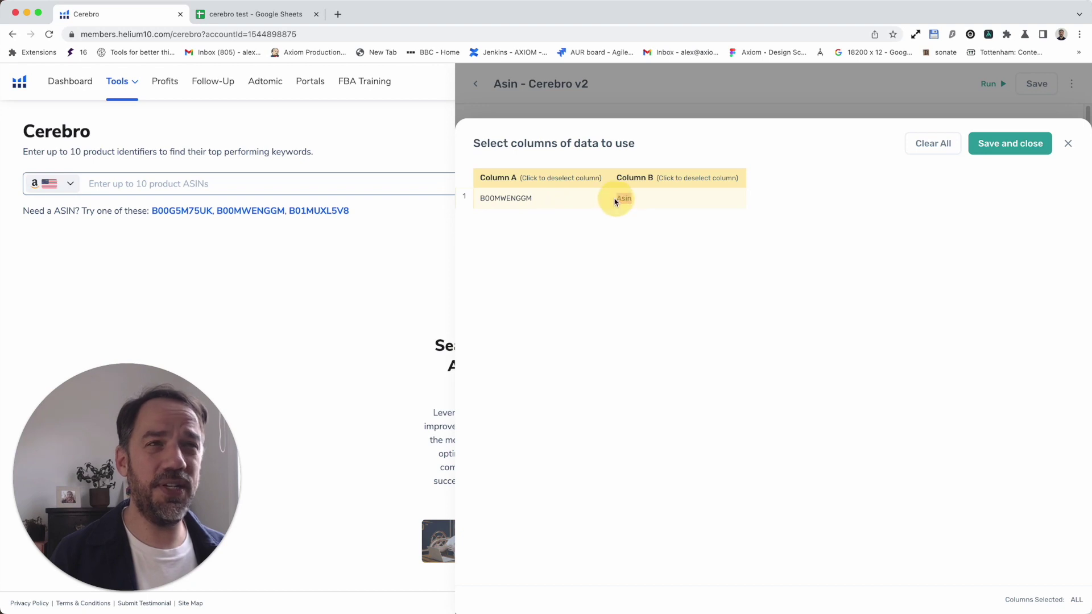
pyautogui.click(1070, 145)
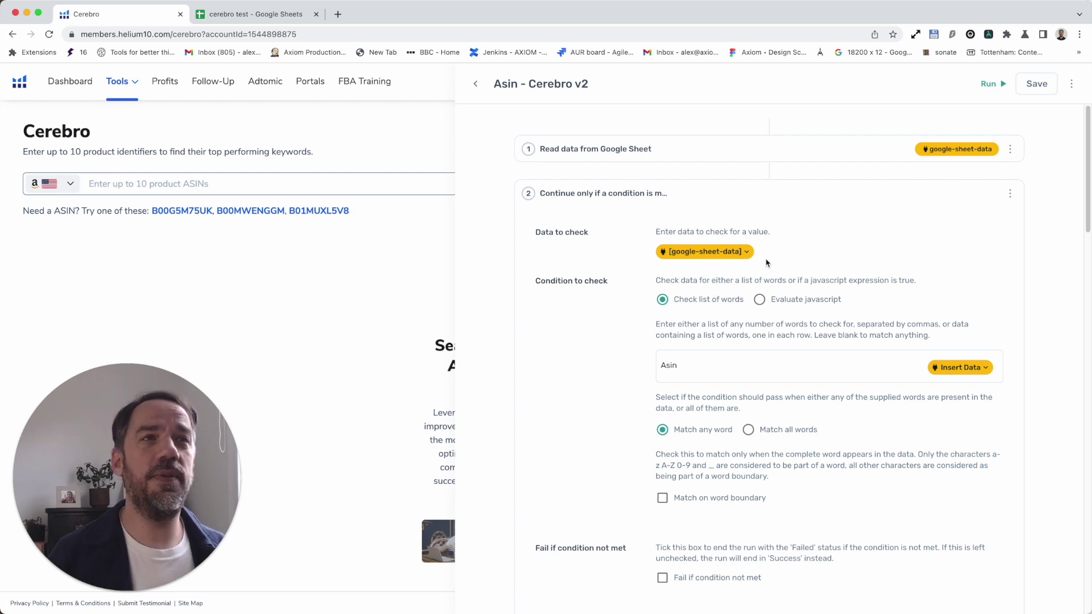
# Step: Collapse the 'Continue only if a condition is met' step
pyautogui.moveTo(692, 366); pyautogui.dragTo(647, 366)
pyautogui.scroll(-3, 747, 419)
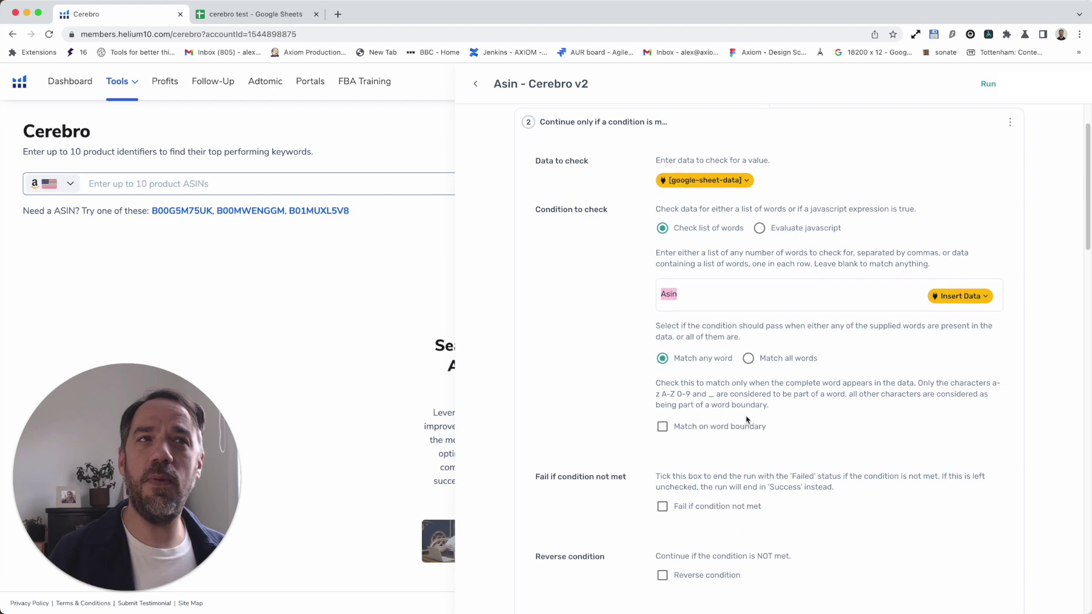
pyautogui.scroll(3, 702, 190)
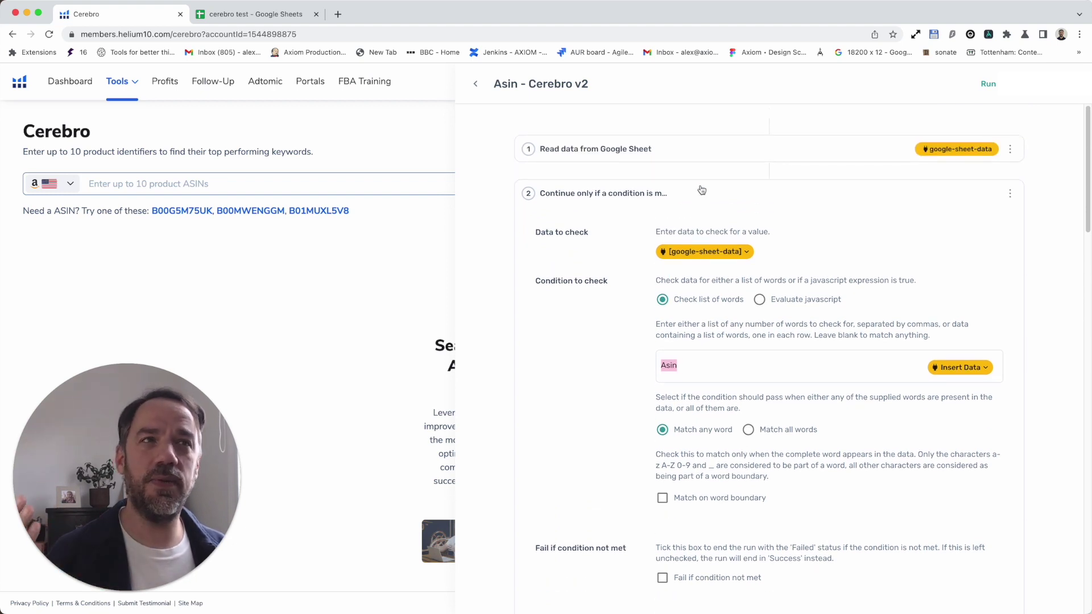
pyautogui.click(702, 190)
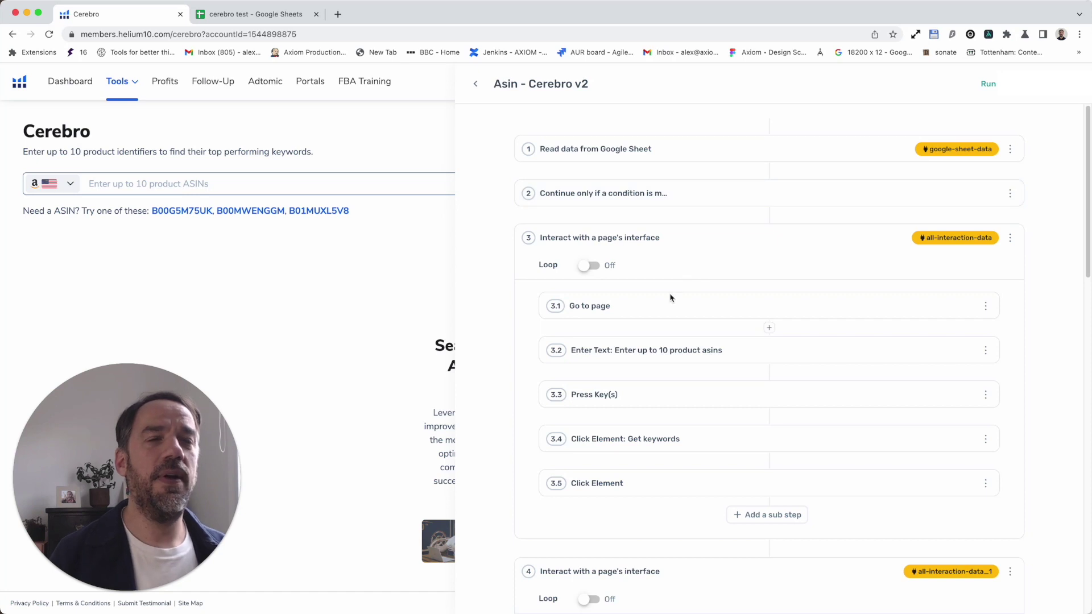
# Step: Look through steps 3–5, expanding and collapsing step 4's Go to page sub-step
pyautogui.scroll(-2, 744, 225)
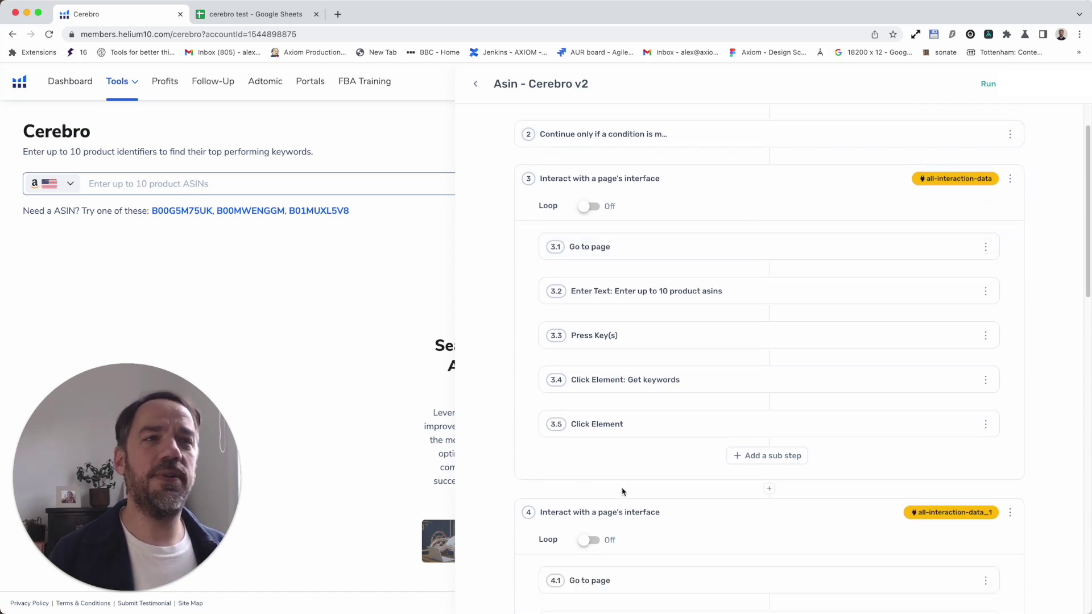
pyautogui.scroll(-15, 631, 489)
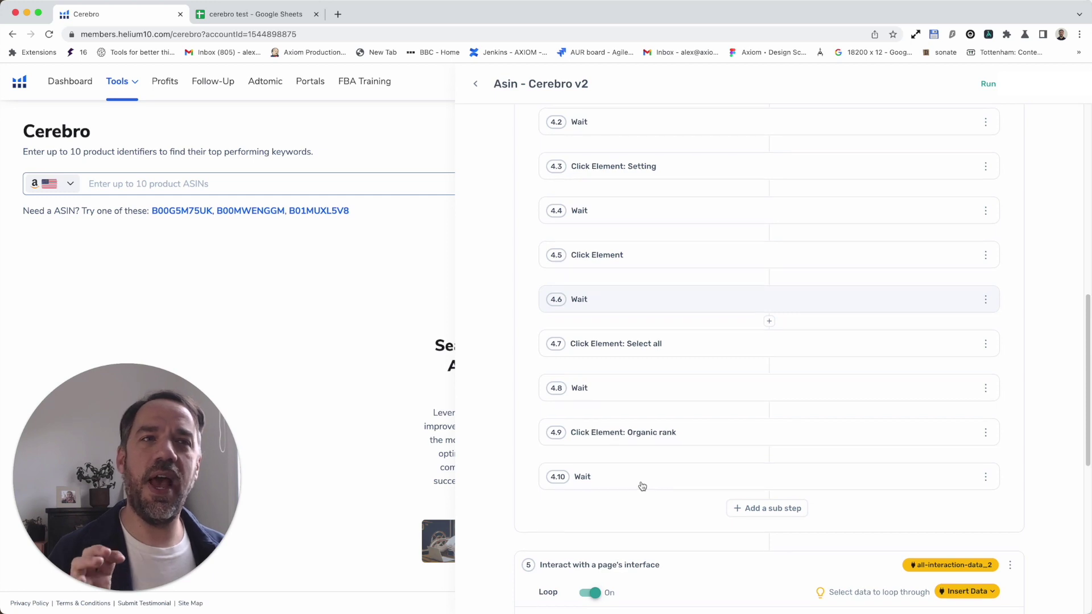
pyautogui.scroll(13, 643, 486)
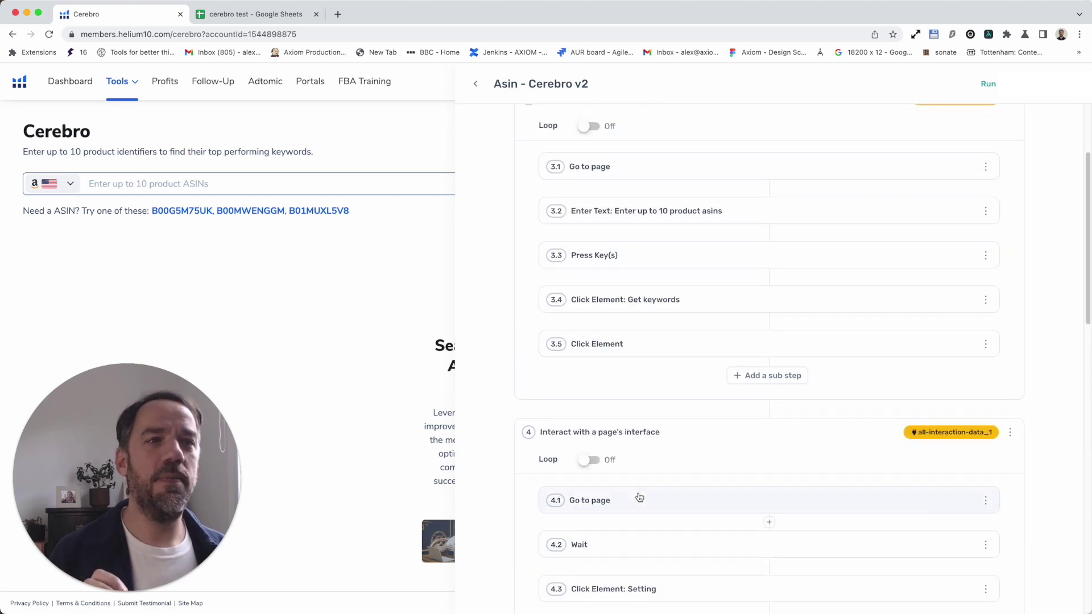
pyautogui.click(638, 496)
pyautogui.scroll(-1, 639, 496)
pyautogui.click(640, 495)
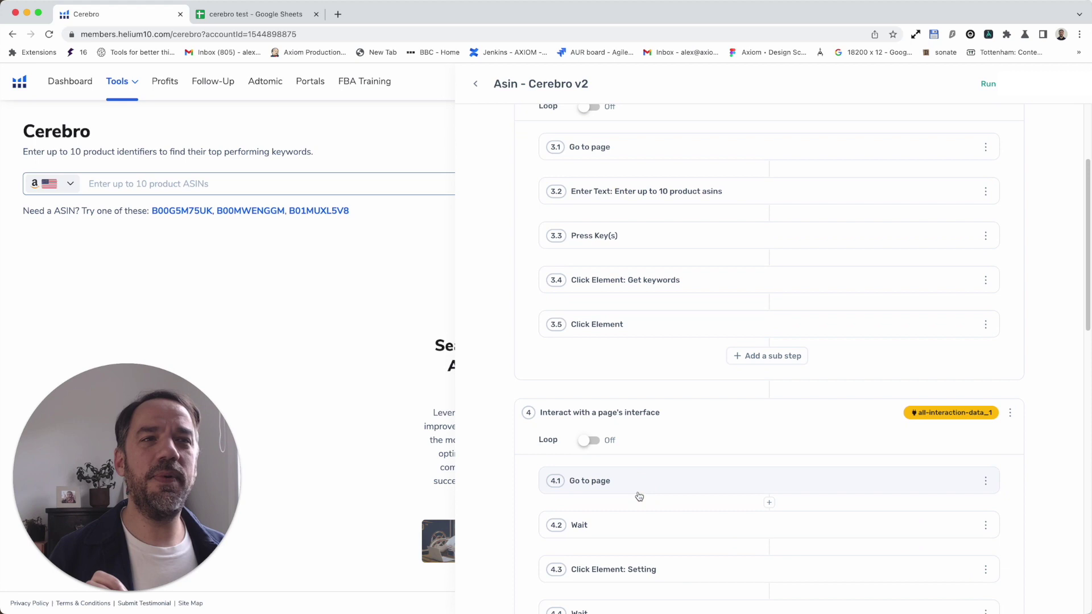
pyautogui.scroll(5, 640, 496)
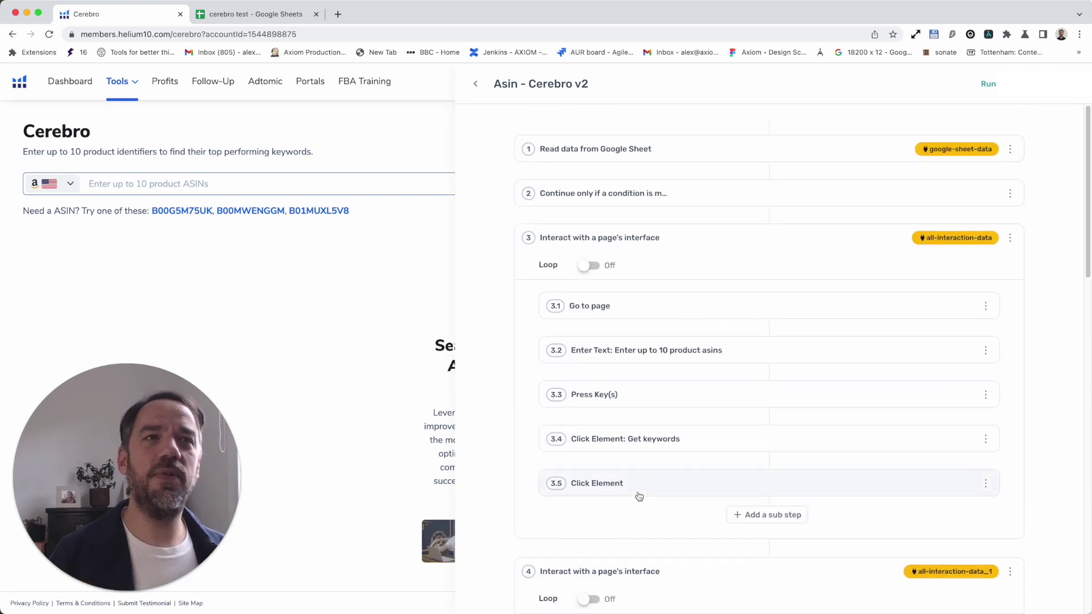
pyautogui.scroll(-2, 640, 496)
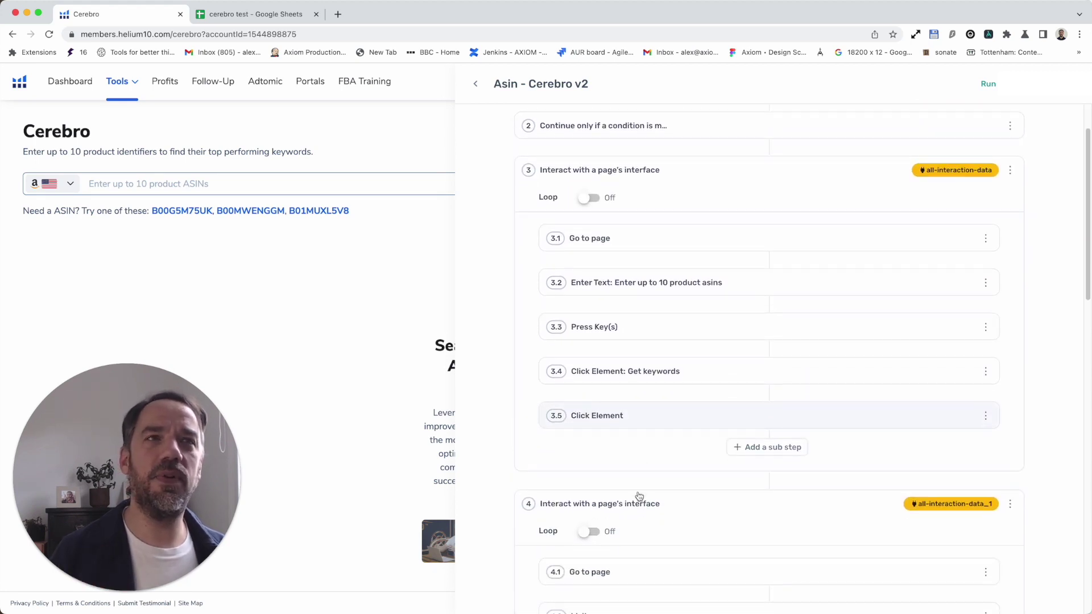
pyautogui.scroll(-1, 639, 495)
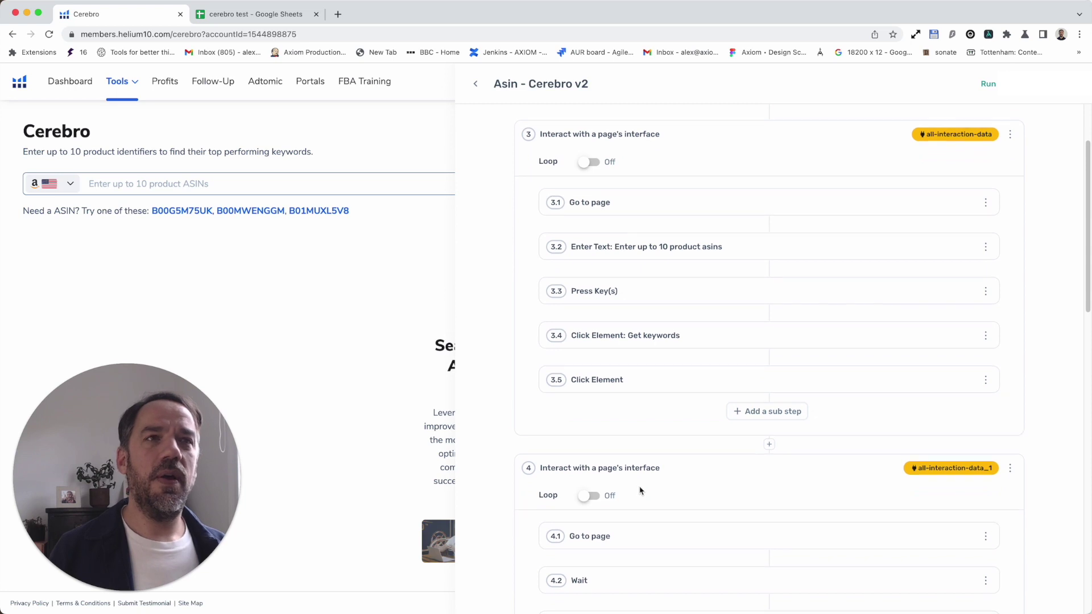
pyautogui.scroll(2, 640, 490)
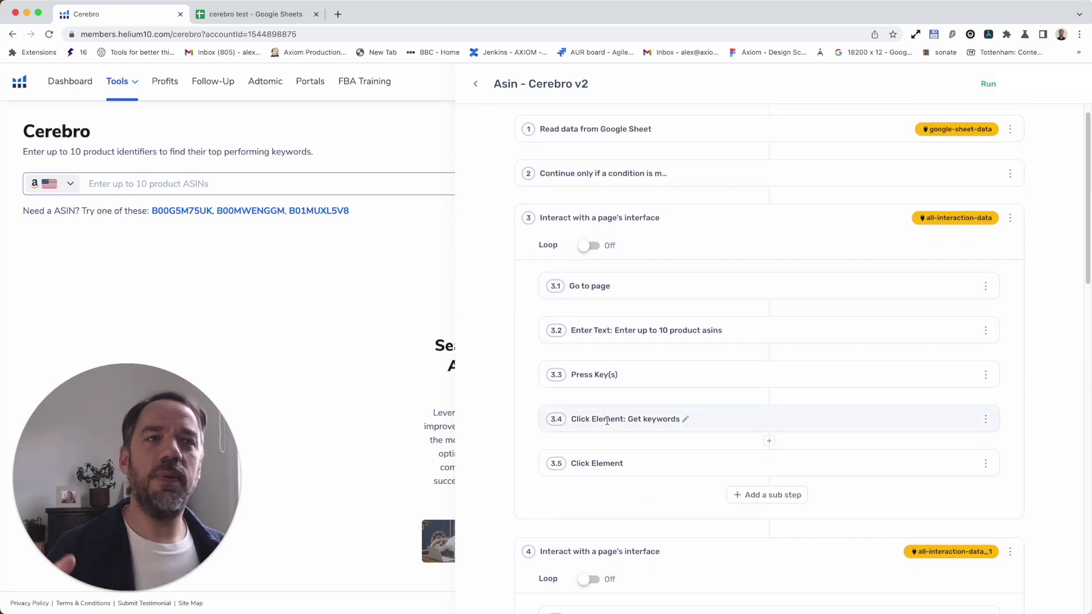
pyautogui.scroll(-5, 606, 432)
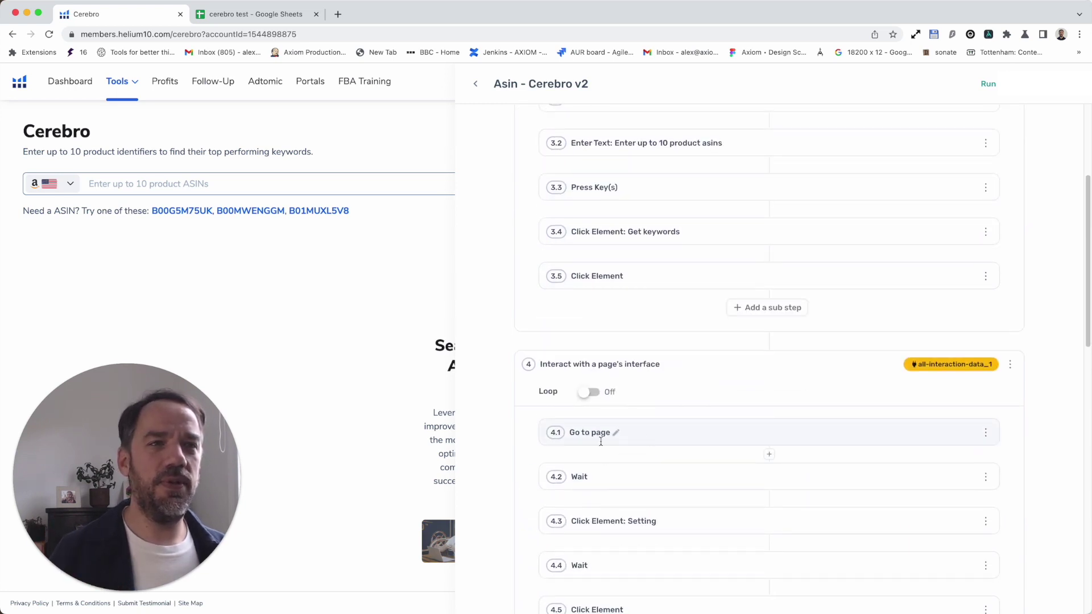
pyautogui.click(660, 433)
pyautogui.click(671, 443)
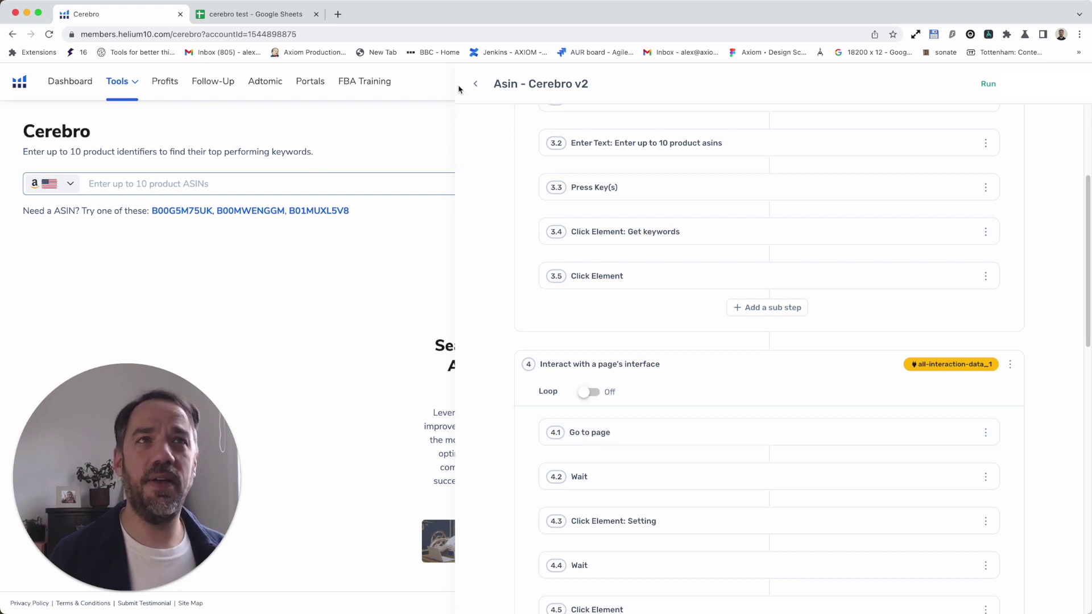
# Step: Hide the bot editor to view the Cerebro page
pyautogui.click(476, 84)
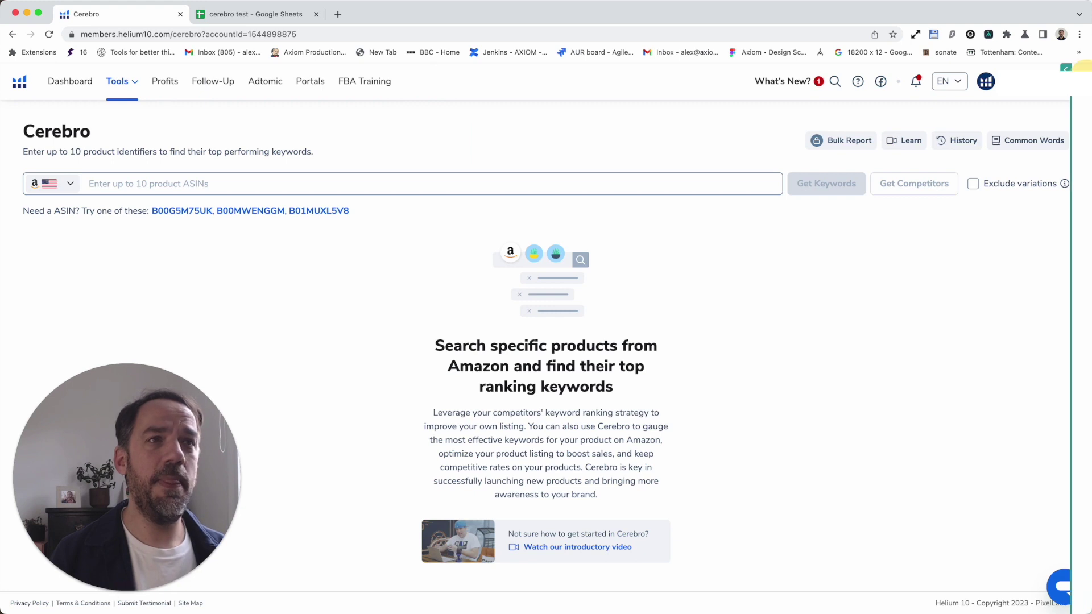
pyautogui.scroll(1, 758, 390)
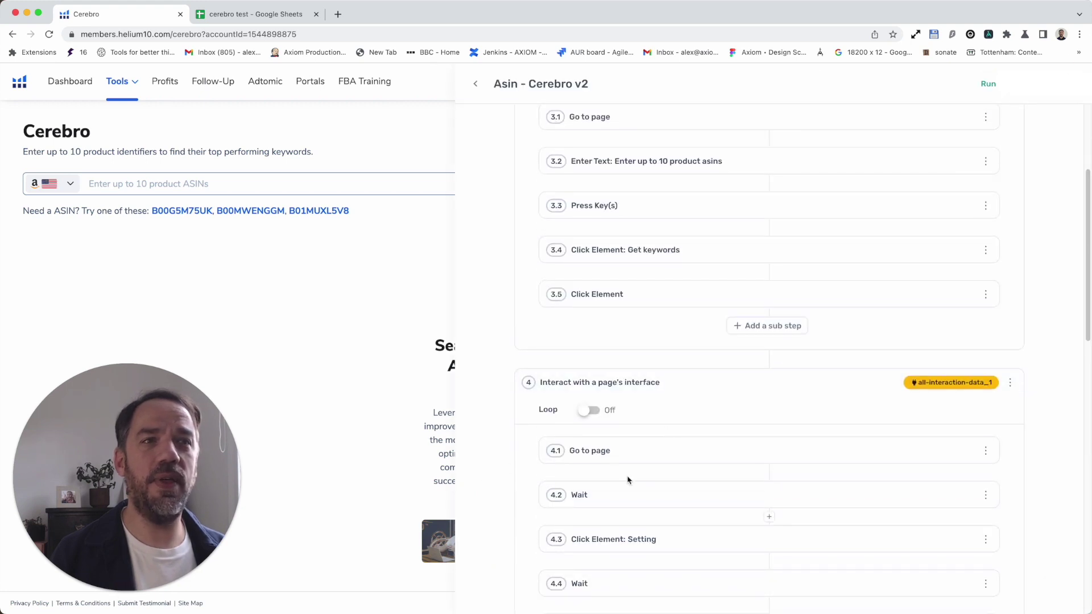
pyautogui.scroll(-2, 566, 461)
pyautogui.scroll(6, 566, 461)
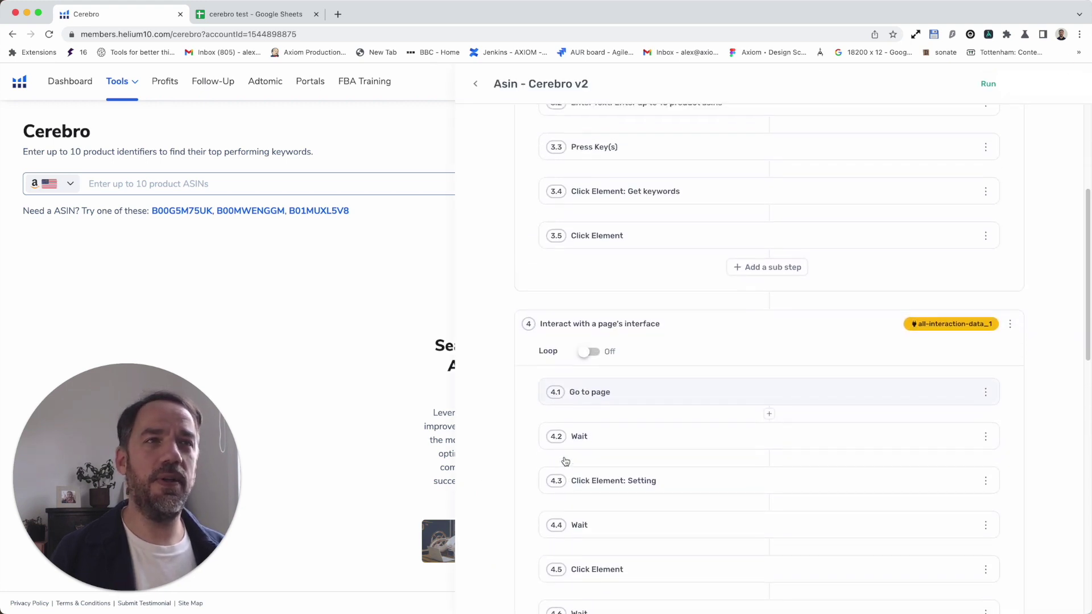
# Step: Glance at sub-step 3.1 Go to page, then expand sub-step 3.2 Enter Text
pyautogui.click(642, 320)
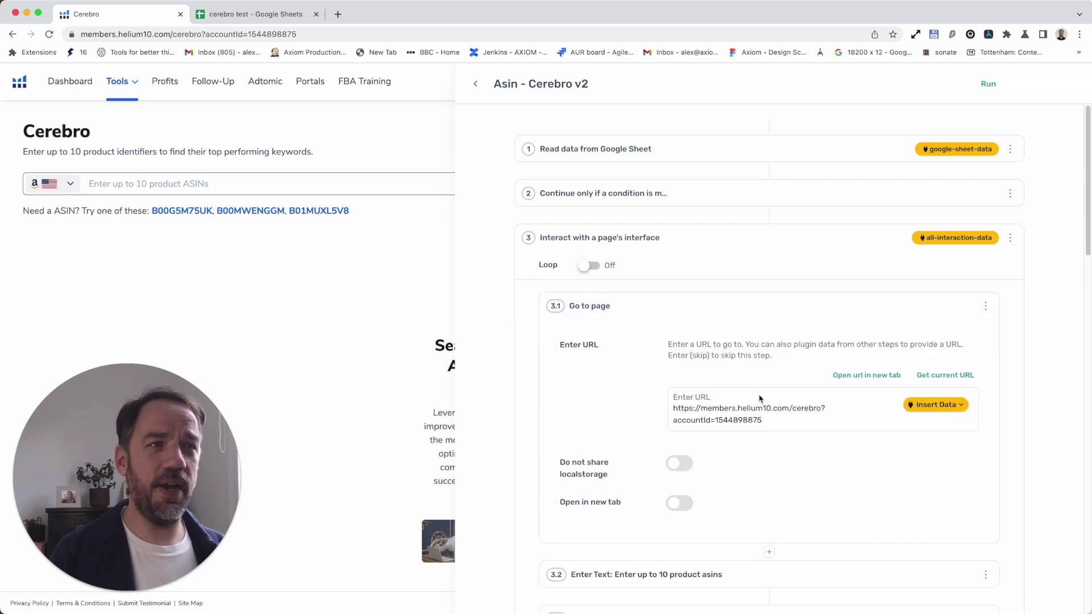
pyautogui.click(685, 306)
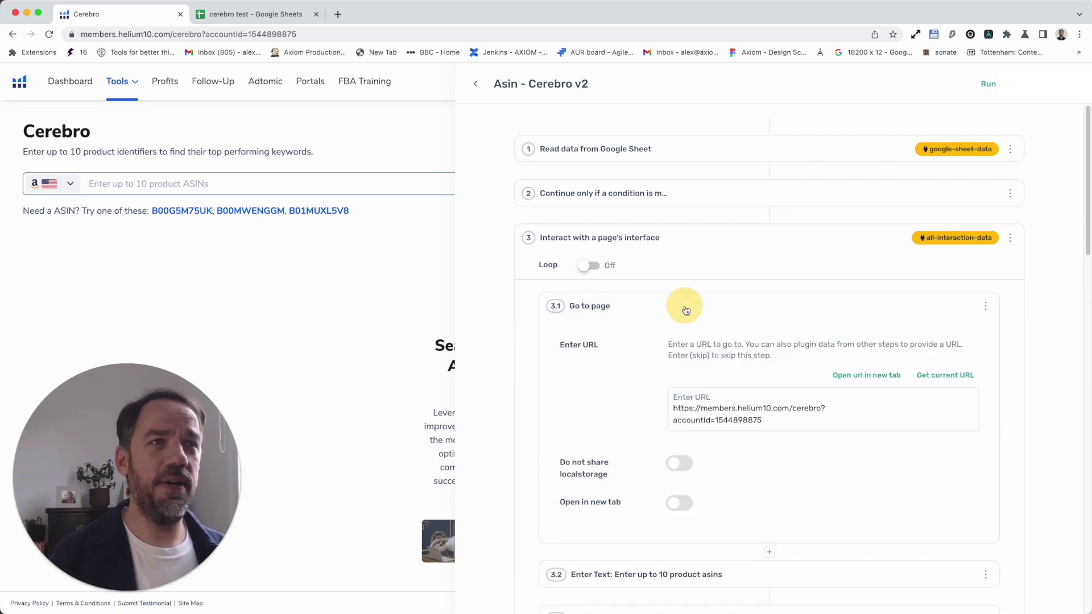
pyautogui.scroll(-2, 651, 419)
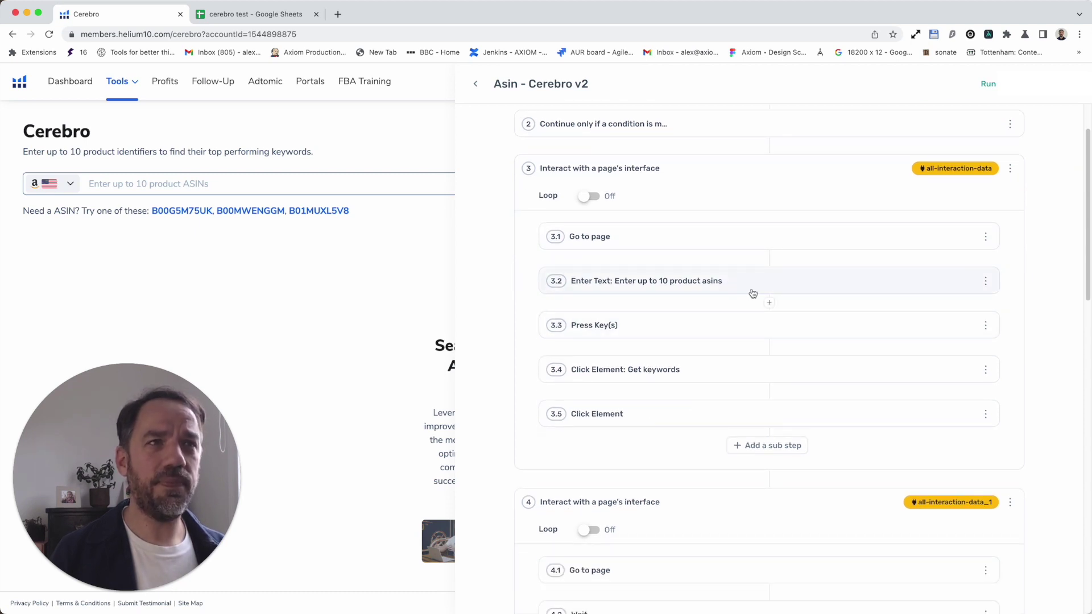
pyautogui.click(753, 293)
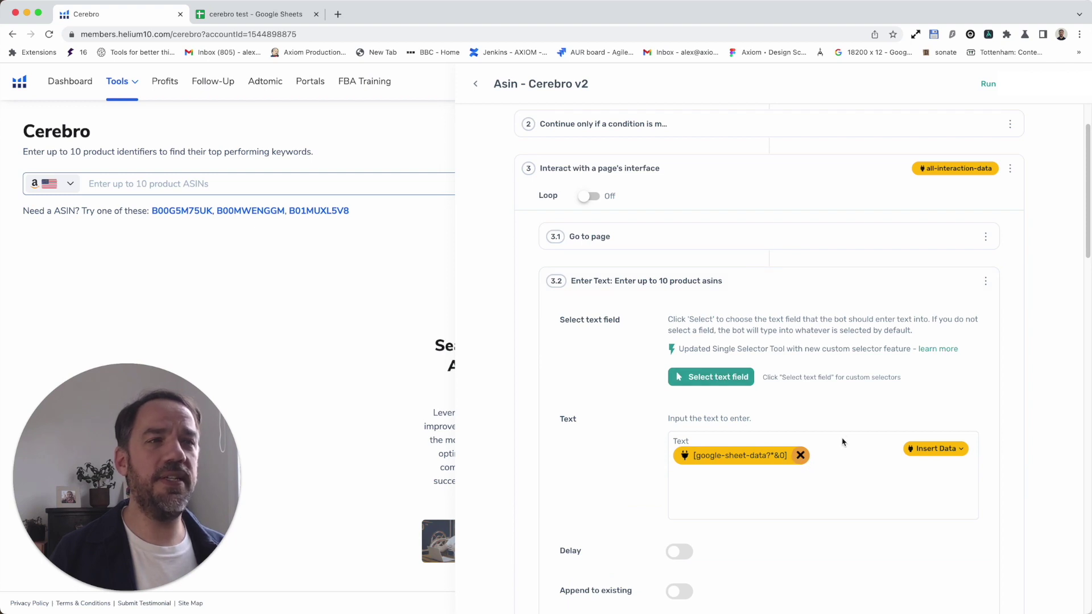
# Step: Replace the Enter Text data with google-sheet-data Column A and begin picking the text field
pyautogui.click(801, 456)
pyautogui.click(936, 449)
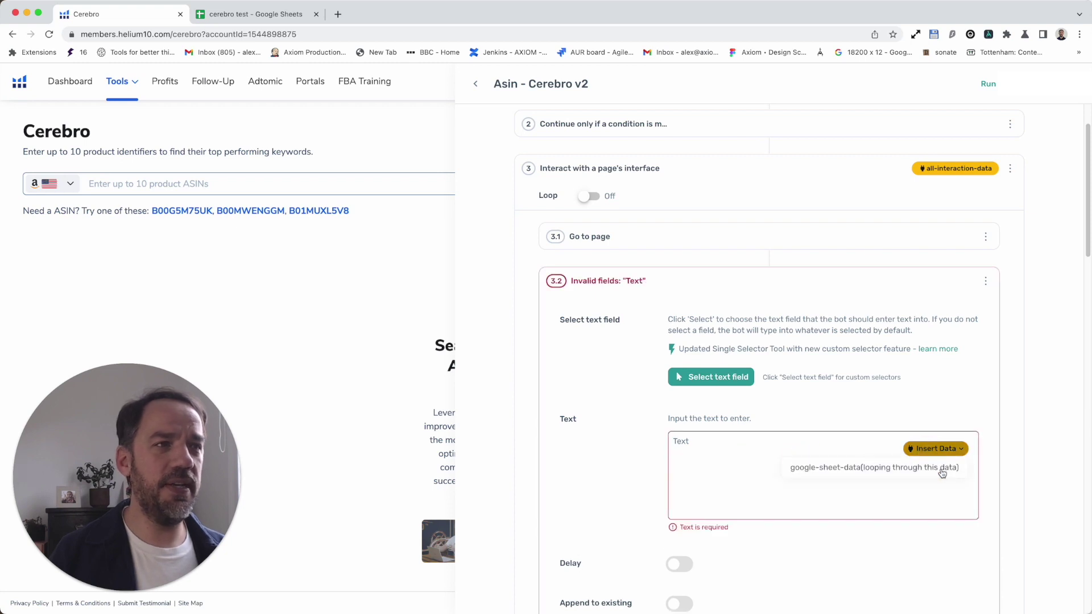
pyautogui.click(931, 479)
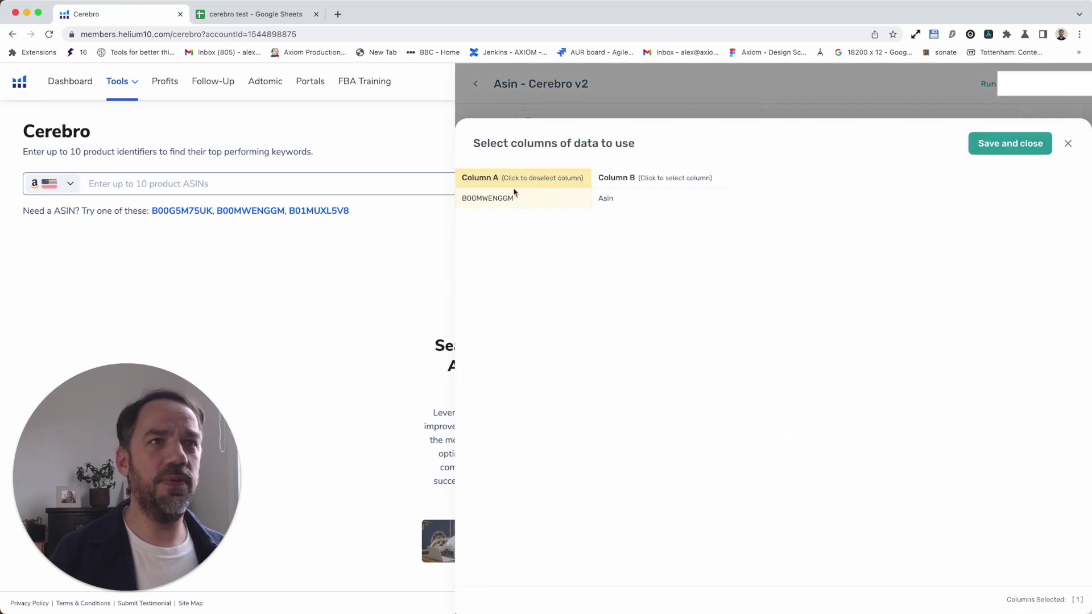
pyautogui.click(979, 151)
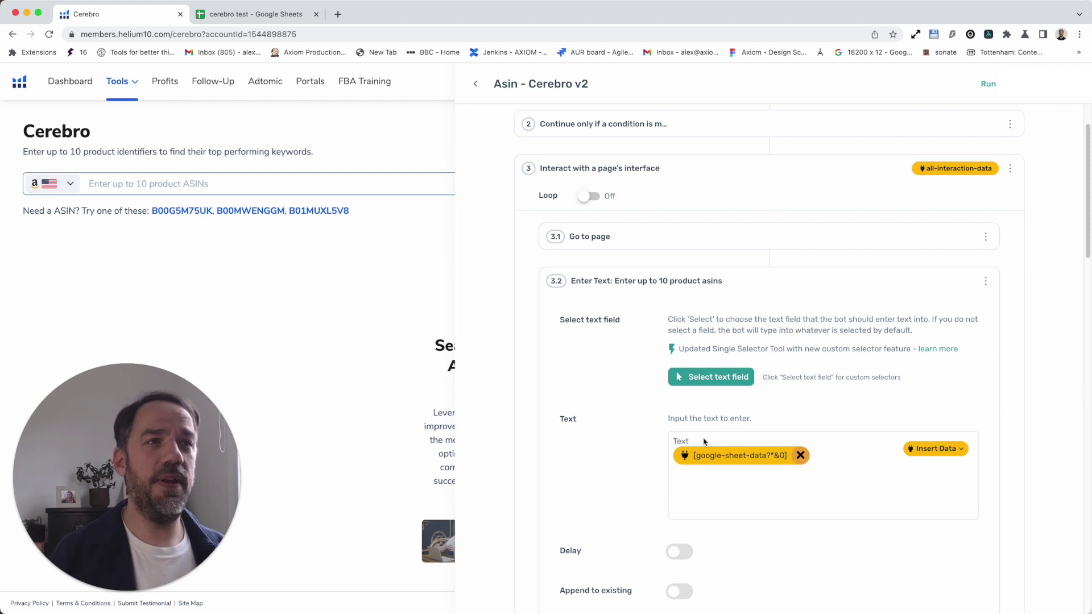
pyautogui.click(708, 377)
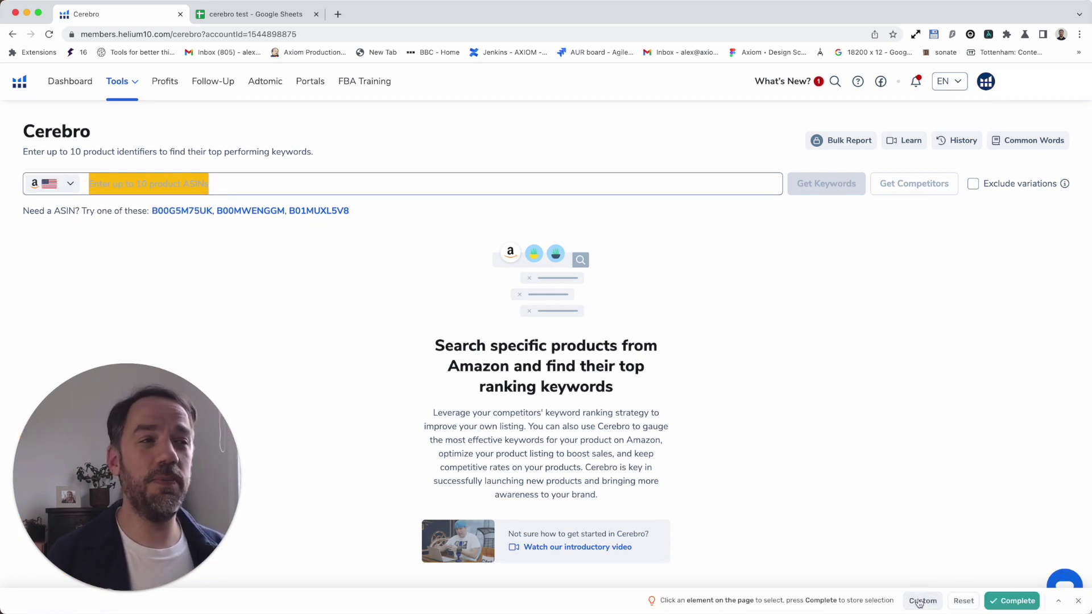
# Step: Confirm Cerebro's ASIN input box as the custom-selected field and collapse Enter Text sub-step 3.2
pyautogui.click(920, 601)
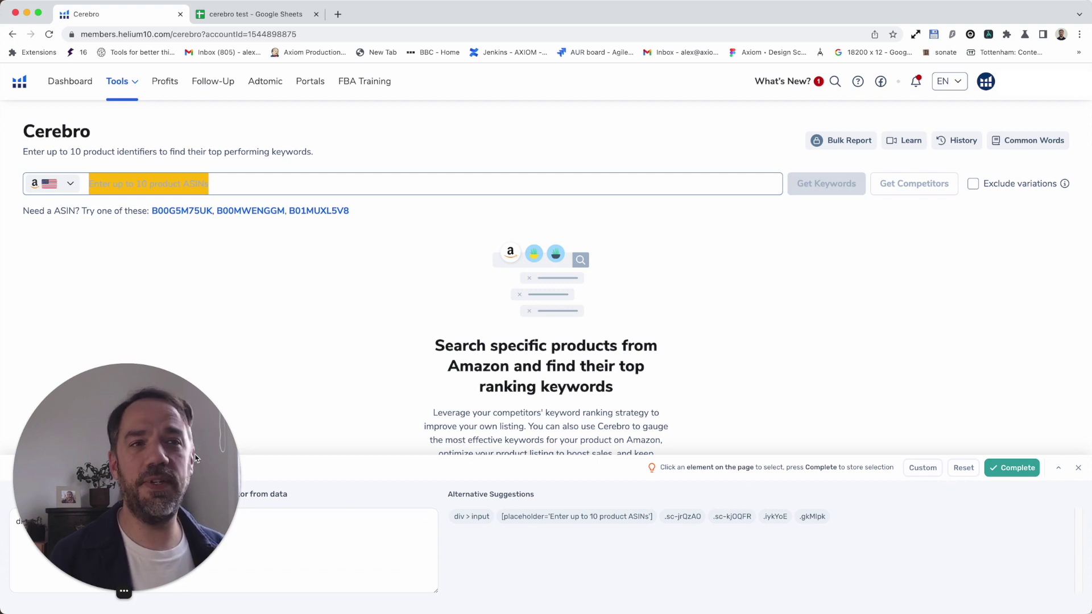
pyautogui.moveTo(195, 458); pyautogui.dragTo(195, 292)
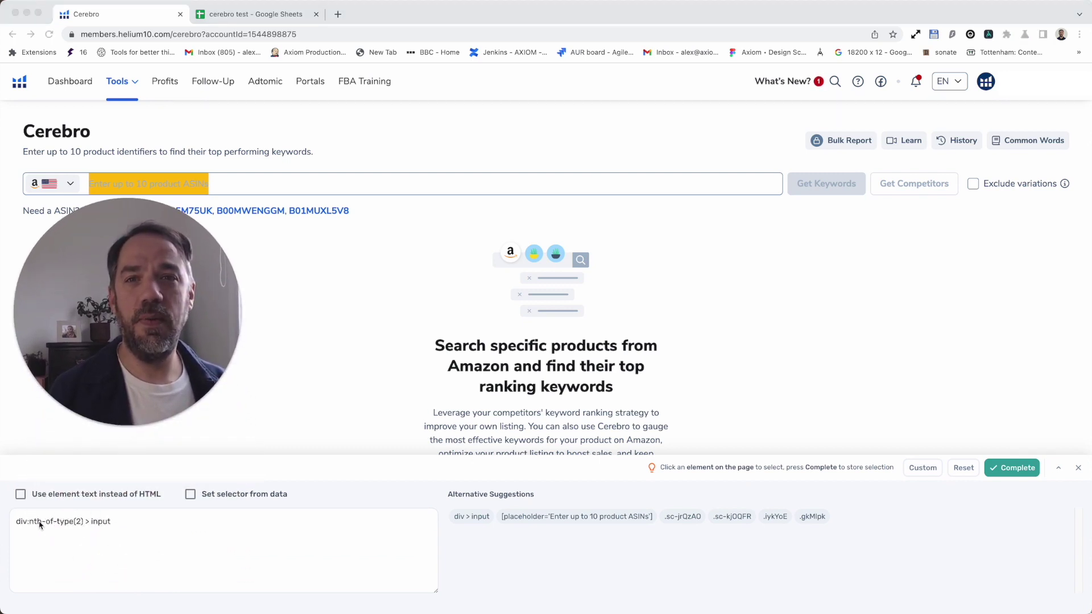
pyautogui.click(23, 496)
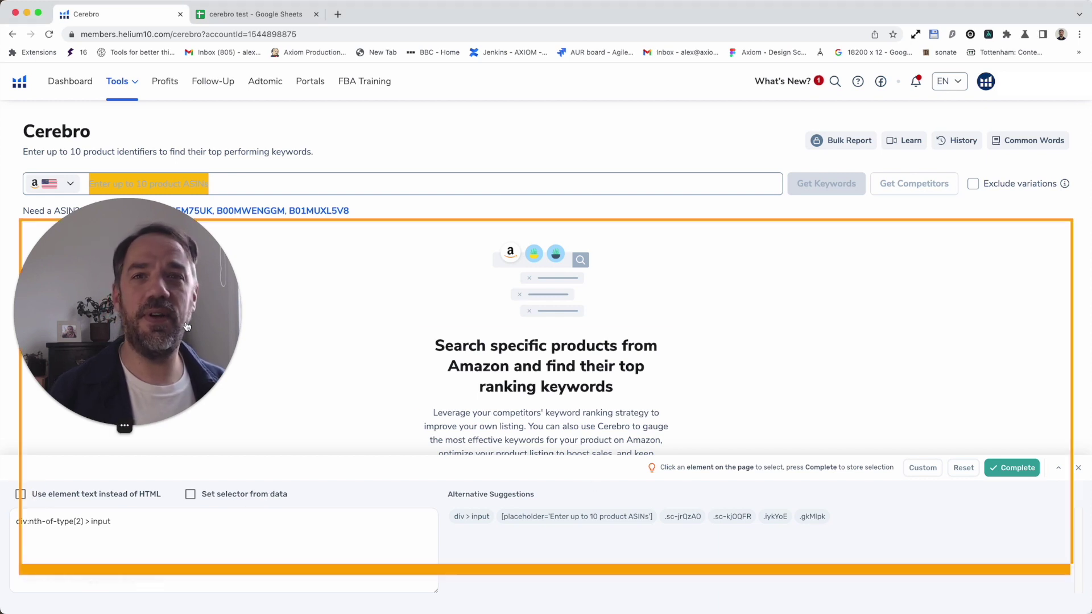
pyautogui.click(1078, 467)
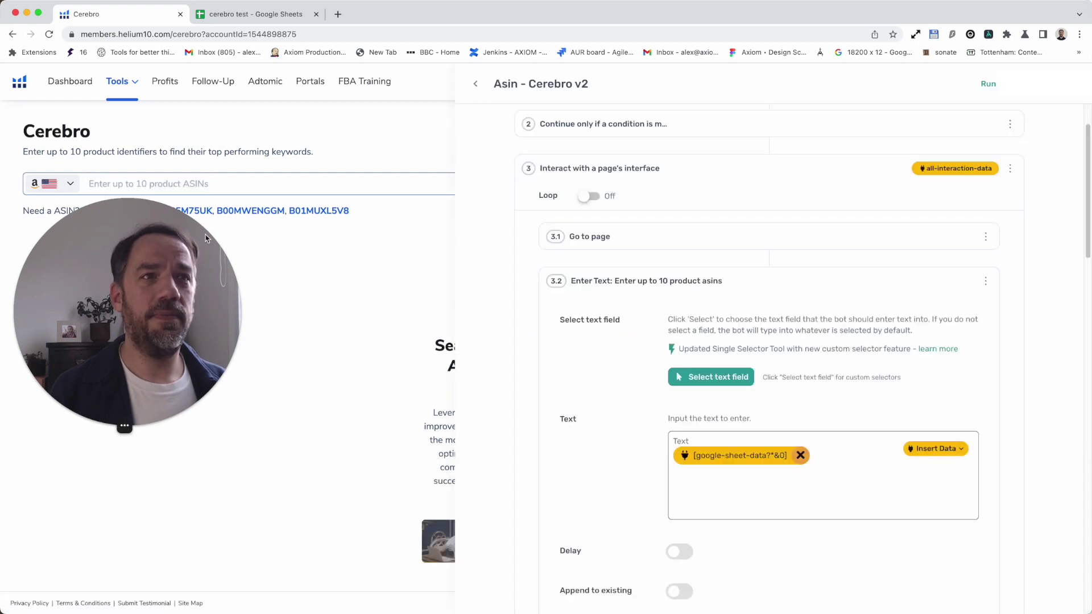
pyautogui.moveTo(186, 262); pyautogui.dragTo(180, 426)
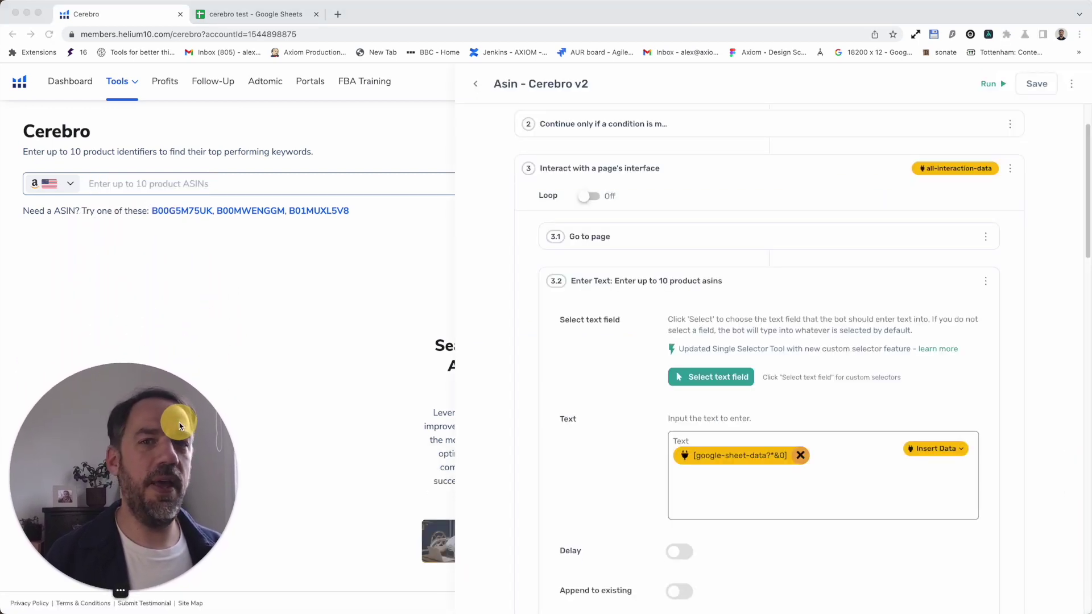
pyautogui.click(798, 283)
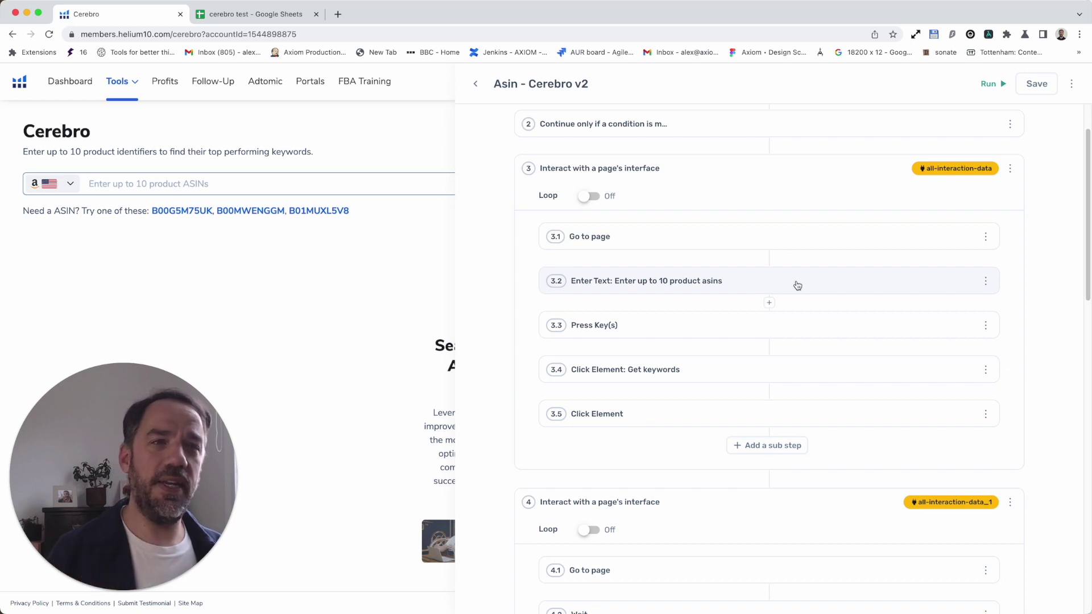
pyautogui.click(718, 332)
pyautogui.scroll(-1, 724, 359)
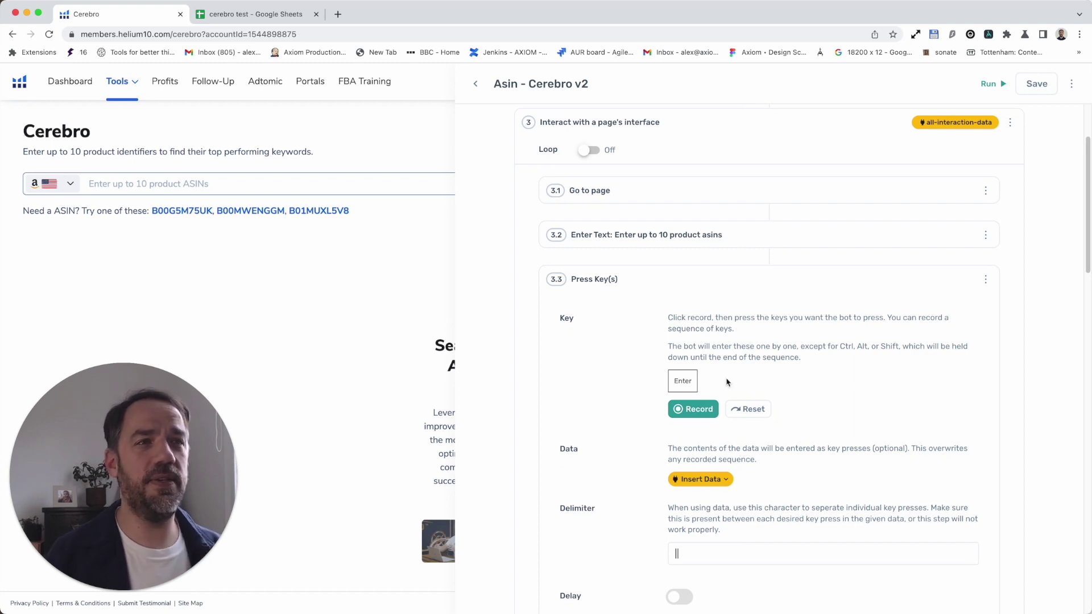
pyautogui.click(690, 280)
pyautogui.click(690, 280)
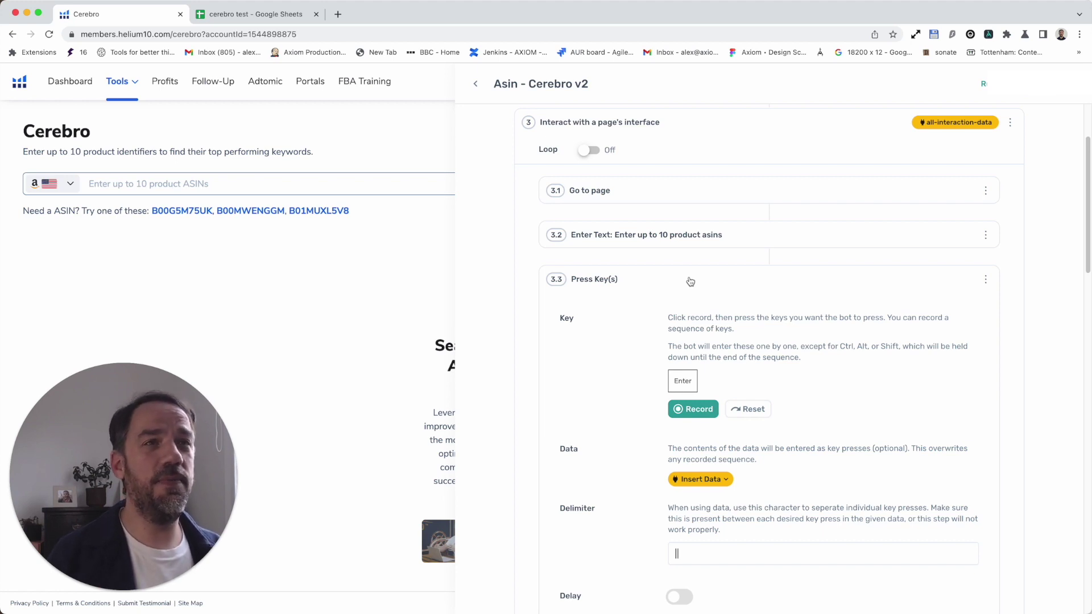
pyautogui.click(690, 281)
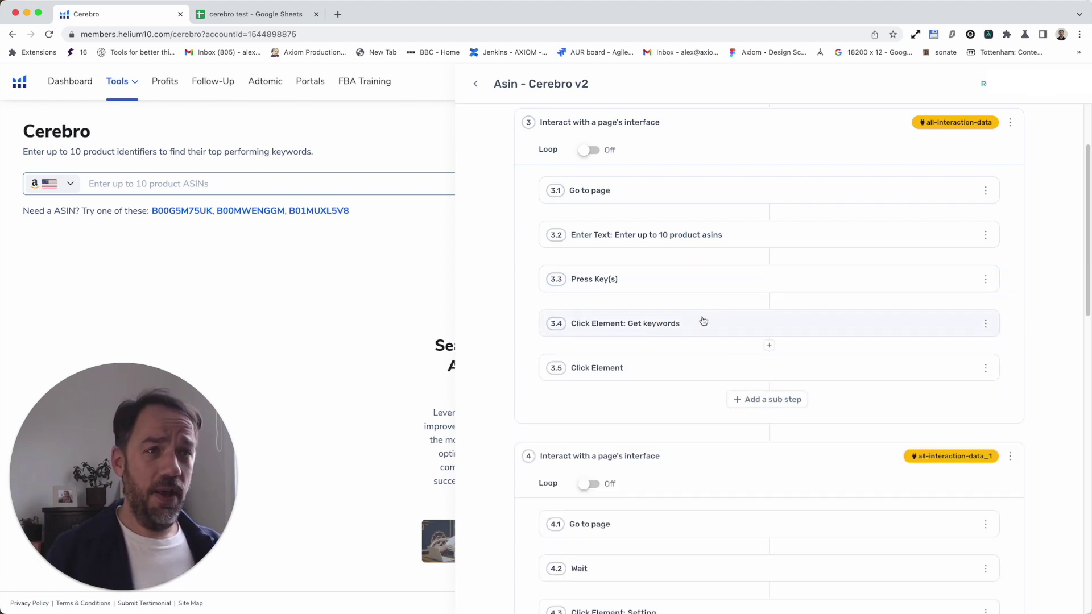
pyautogui.click(702, 321)
# Step: Load Cerebro results for sample ASIN B00G5M75UK, return to the search page, and reopen the bot panel
pyautogui.click(475, 86)
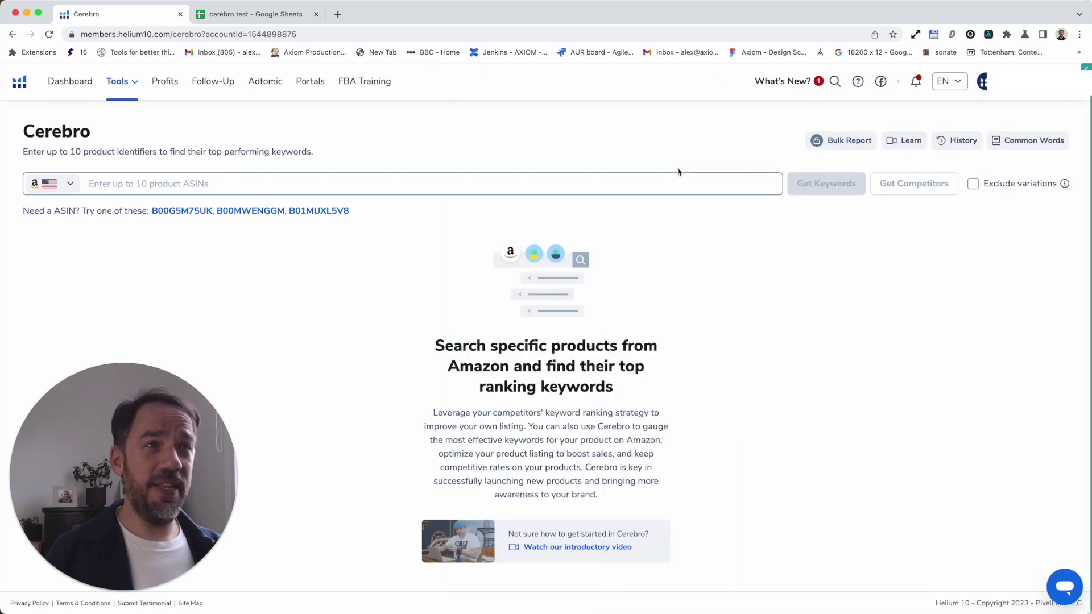
pyautogui.click(626, 182)
pyautogui.click(180, 210)
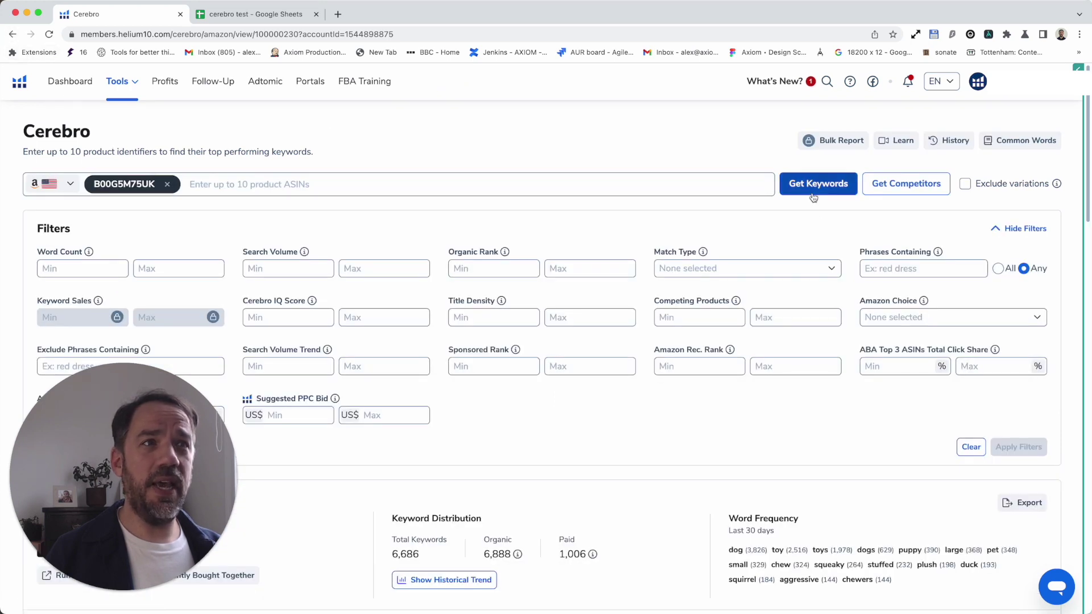
pyautogui.click(11, 33)
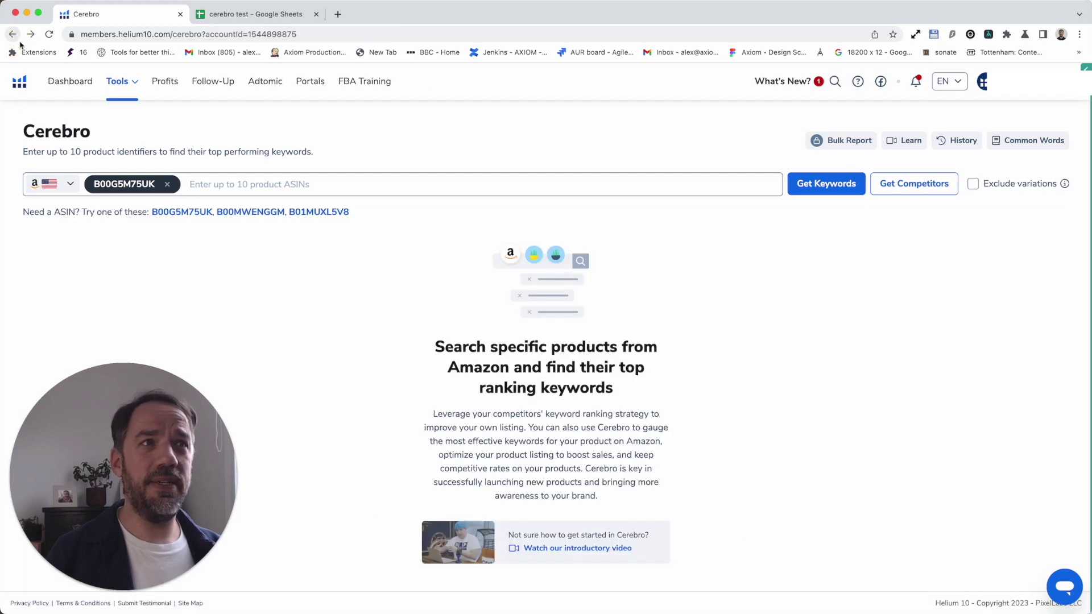
pyautogui.click(1080, 67)
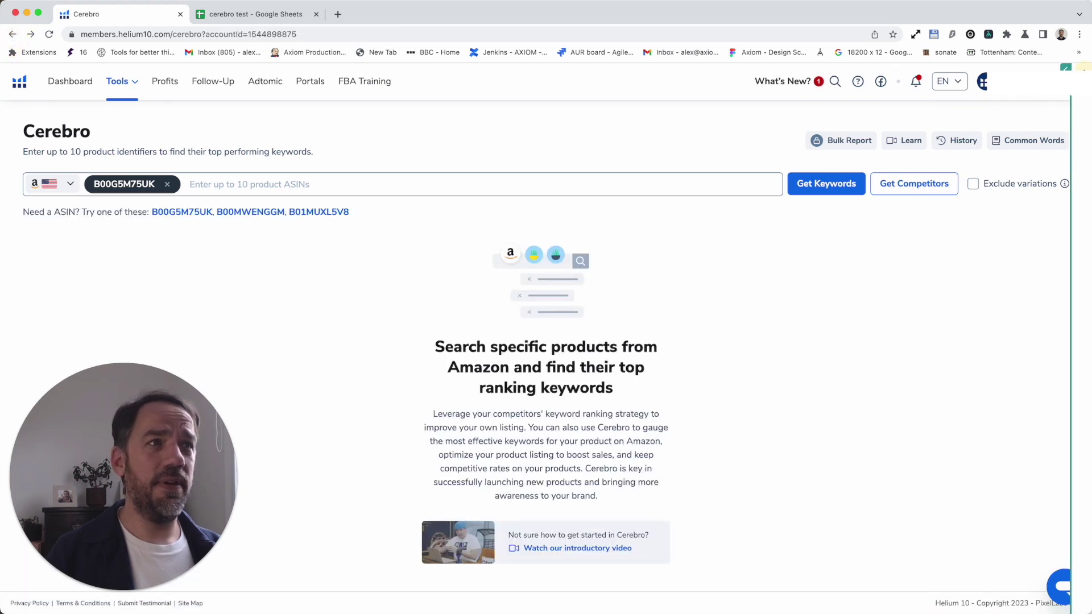
# Step: Select Cerebro's Get Keywords button for the click step using position-based matching, not element text
pyautogui.click(705, 325)
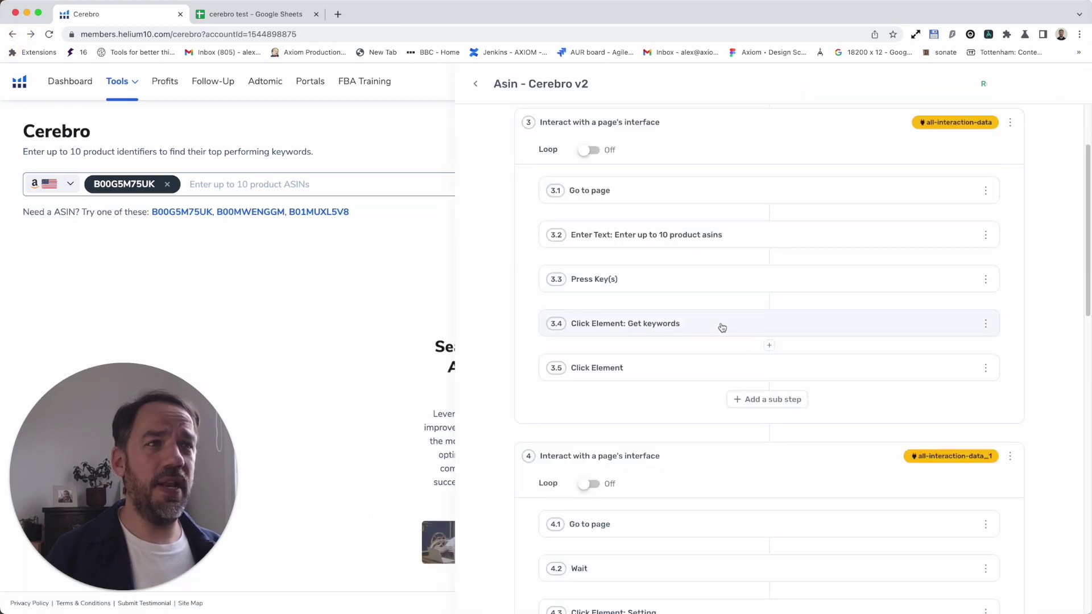
pyautogui.click(721, 324)
pyautogui.click(694, 409)
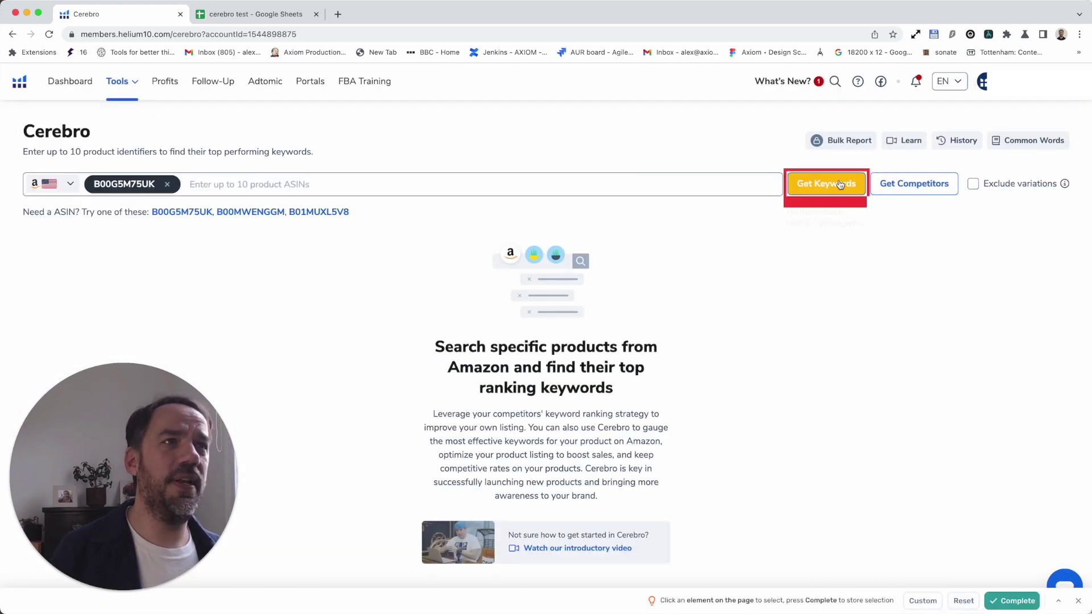
pyautogui.click(921, 601)
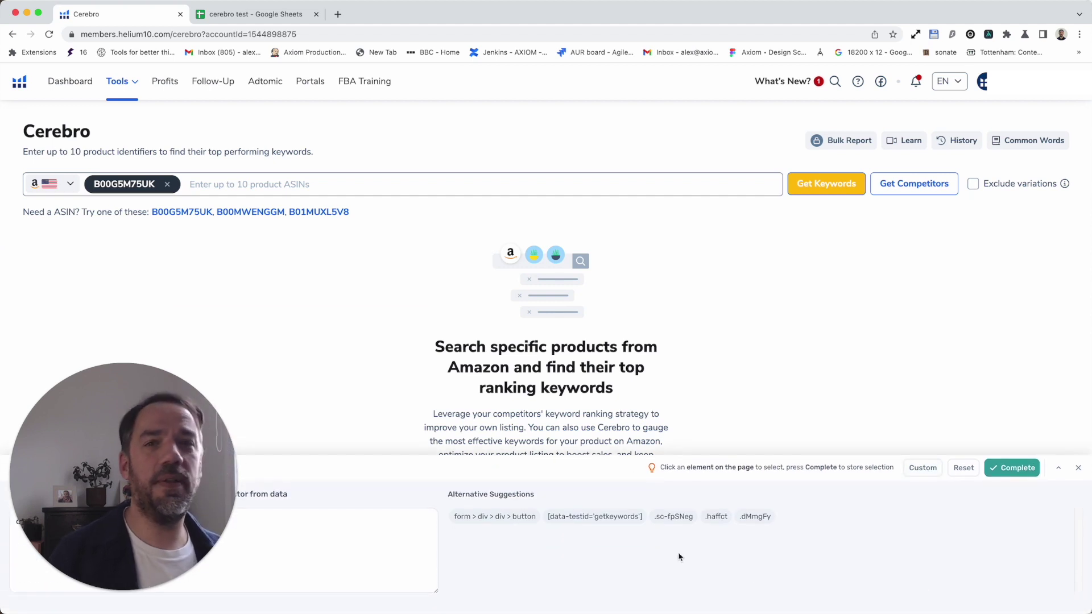
pyautogui.moveTo(189, 376); pyautogui.dragTo(201, 269)
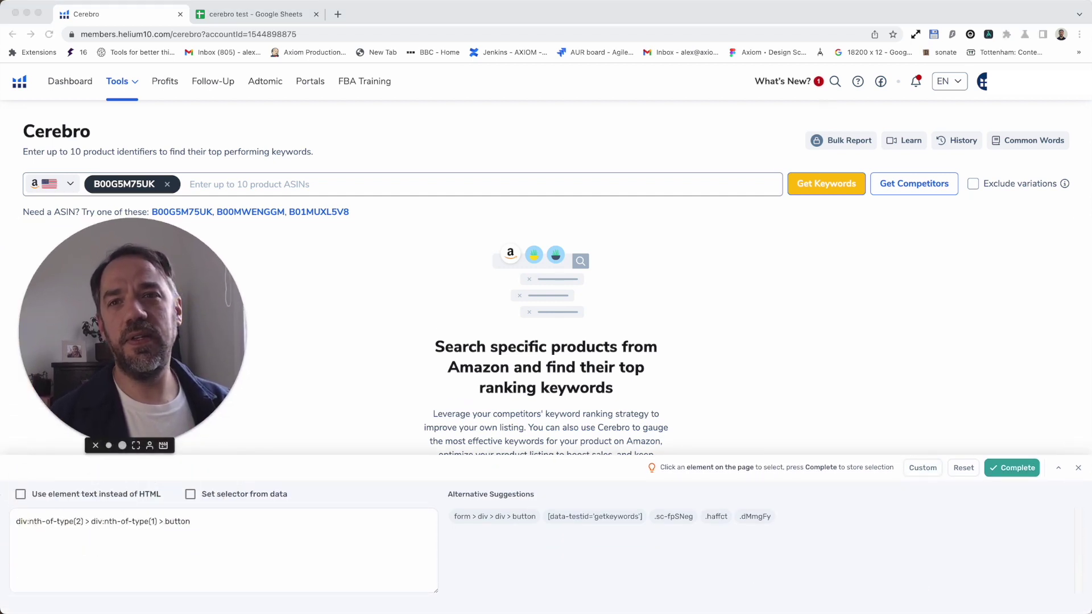
pyautogui.click(21, 495)
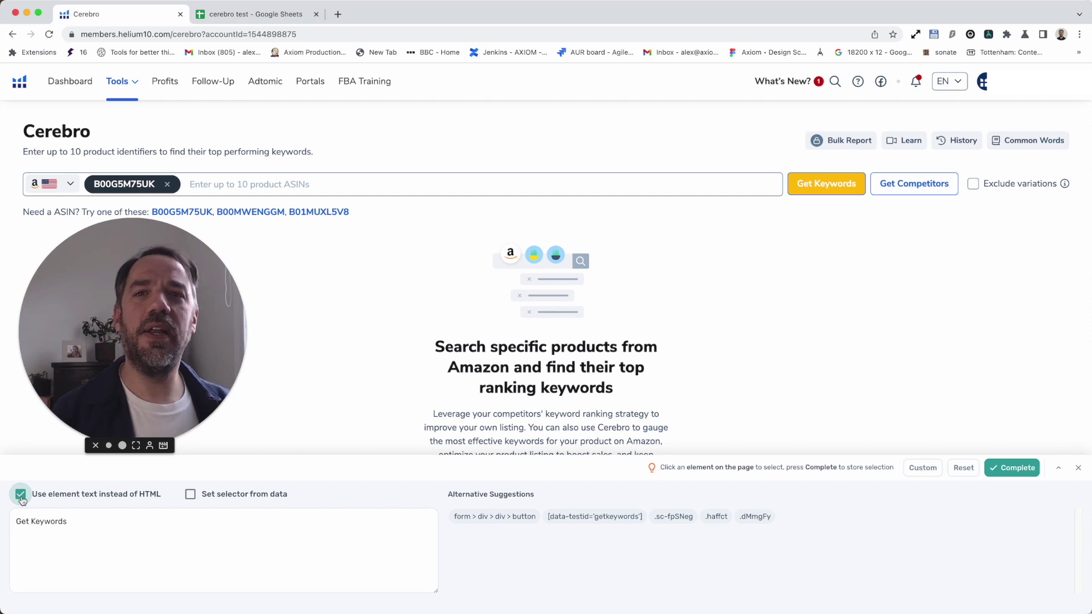
pyautogui.click(21, 496)
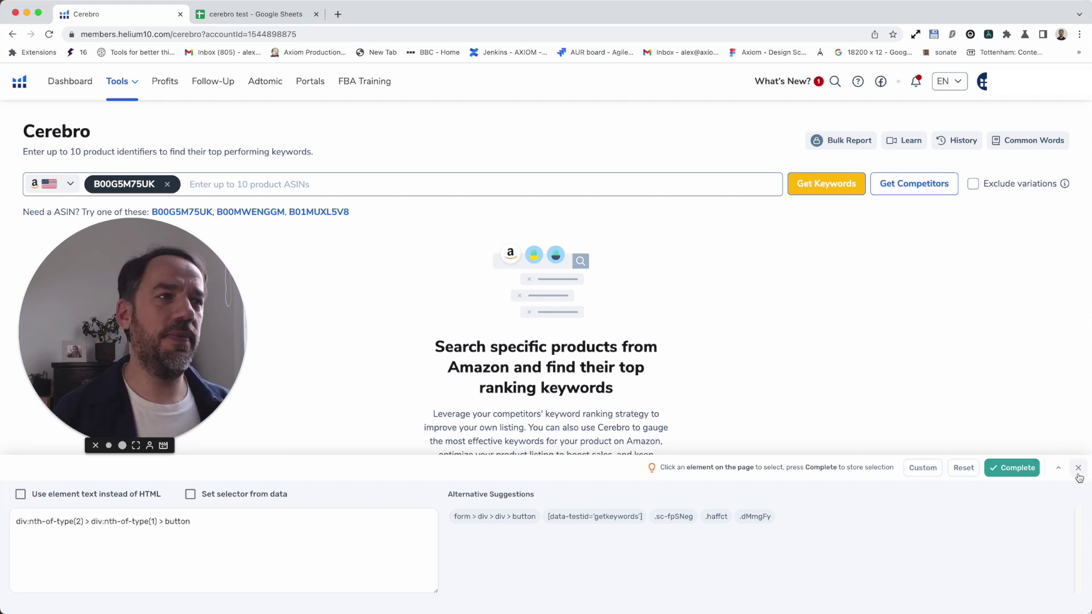
pyautogui.click(1011, 468)
pyautogui.moveTo(185, 307)
pyautogui.mouseDown()
pyautogui.moveTo(190, 452)
pyautogui.moveTo(172, 447)
pyautogui.mouseUp()
pyautogui.click(700, 317)
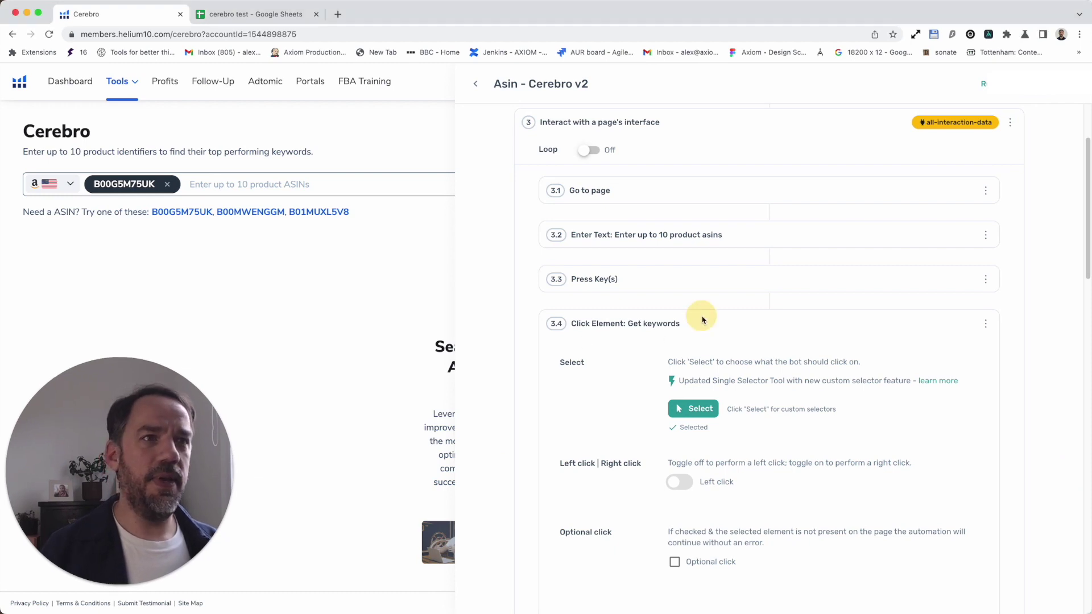
pyautogui.click(704, 322)
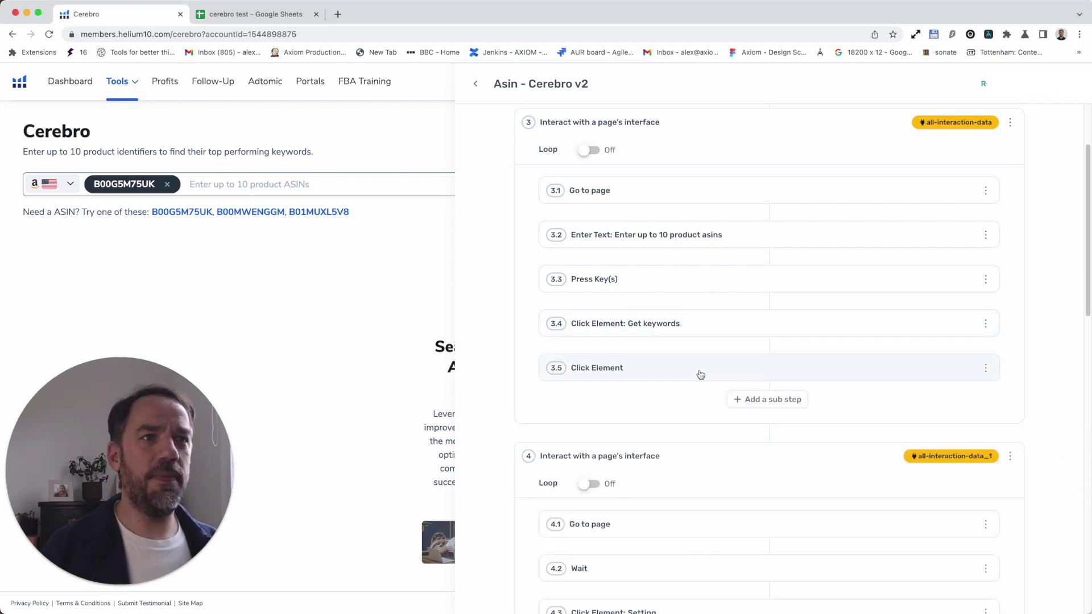
pyautogui.click(700, 370)
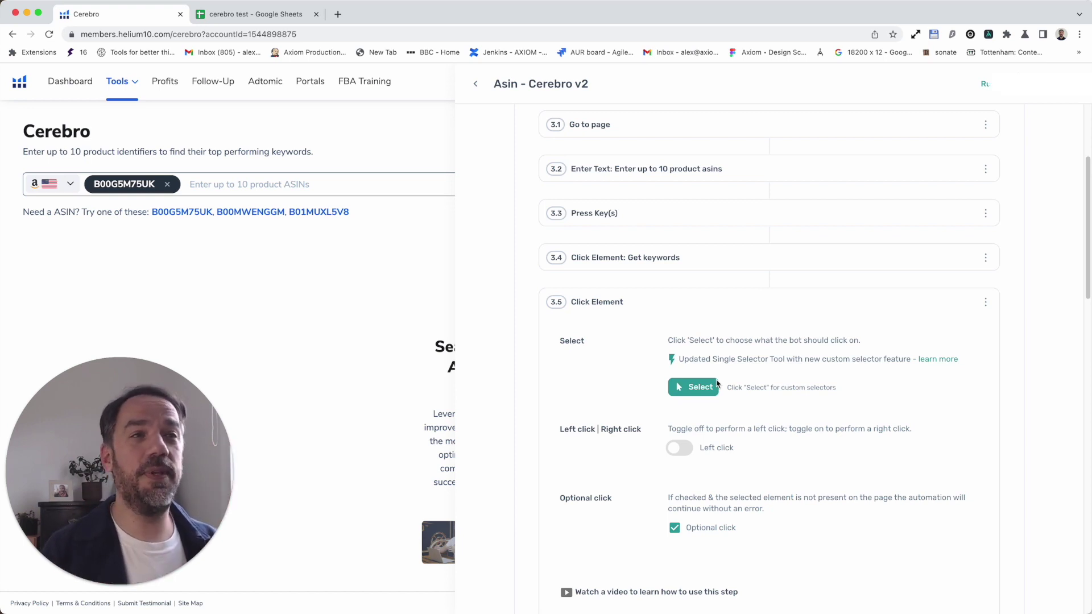
pyautogui.click(695, 387)
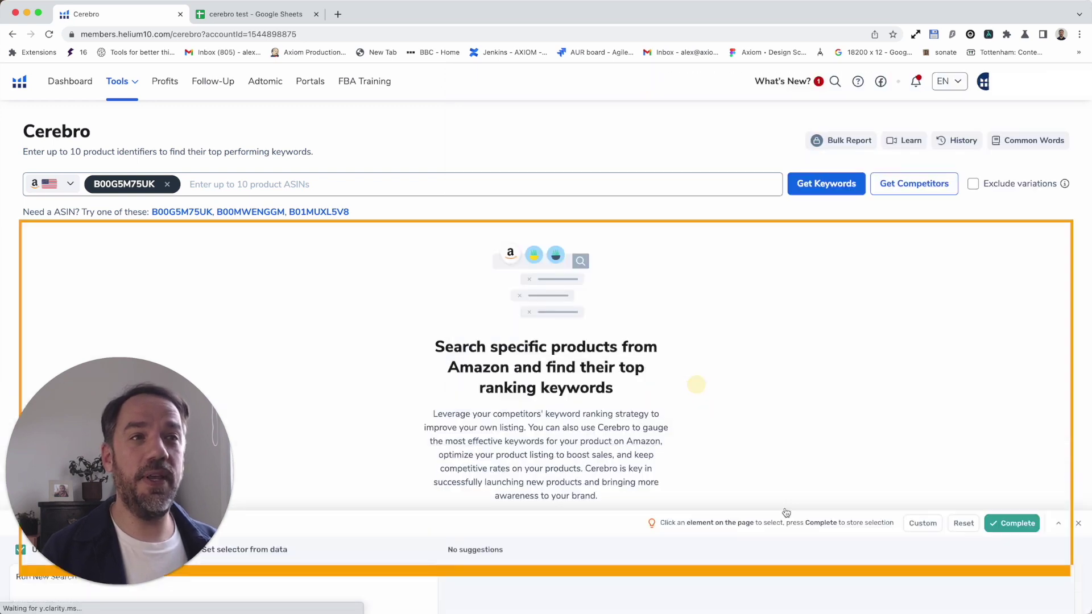
pyautogui.click(923, 599)
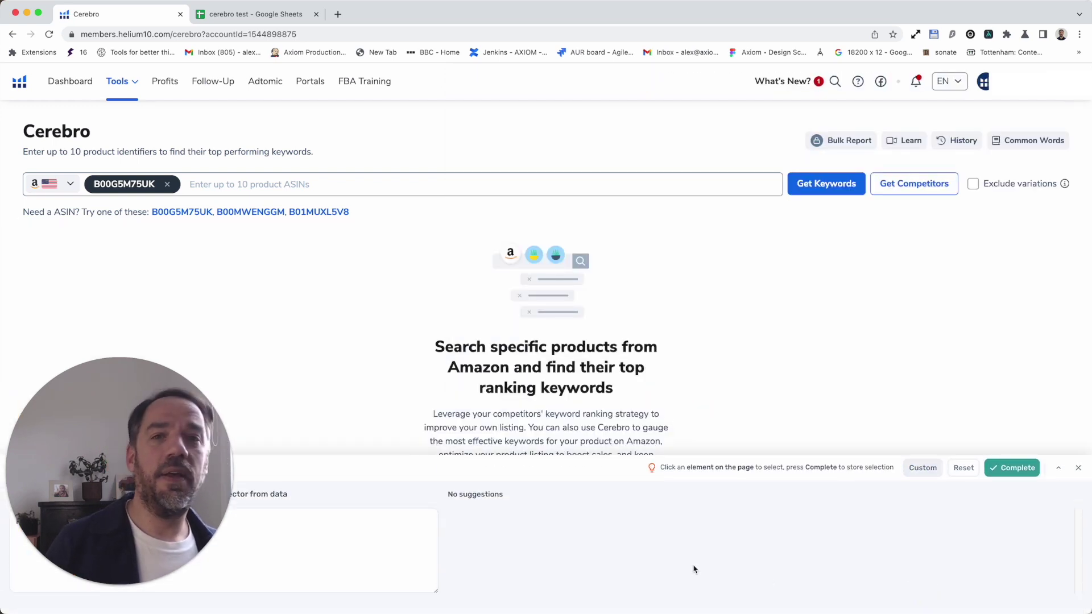
pyautogui.moveTo(169, 467); pyautogui.dragTo(188, 285)
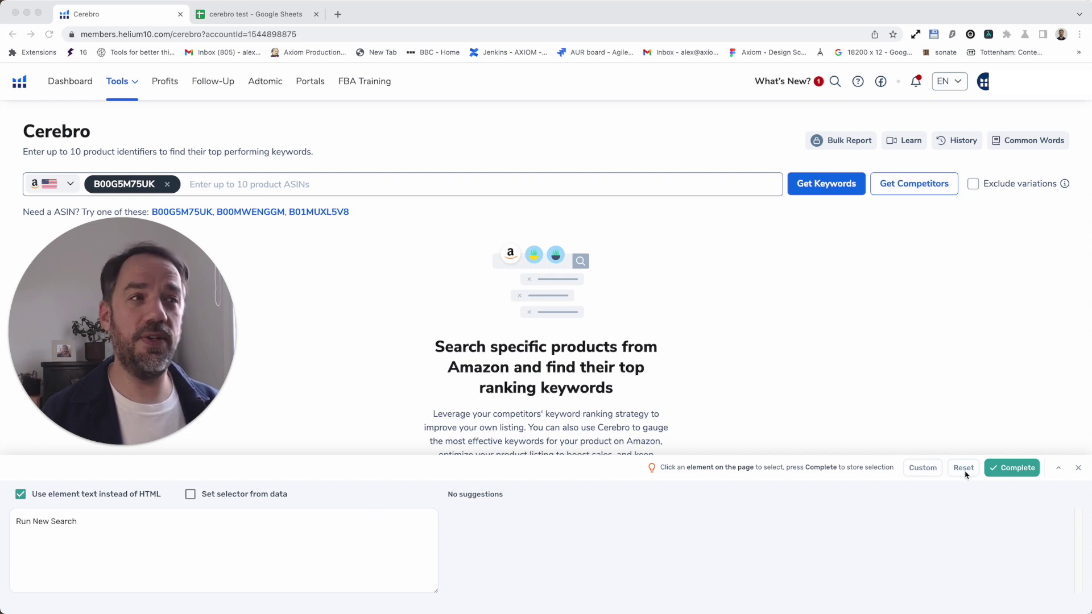
pyautogui.click(1078, 468)
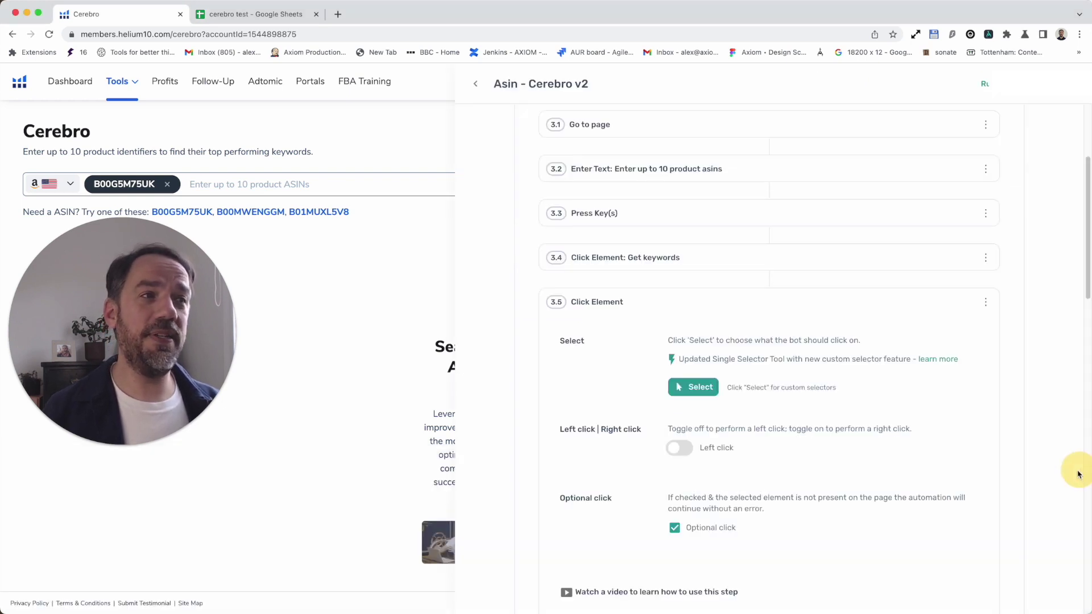
pyautogui.moveTo(101, 245); pyautogui.dragTo(98, 378)
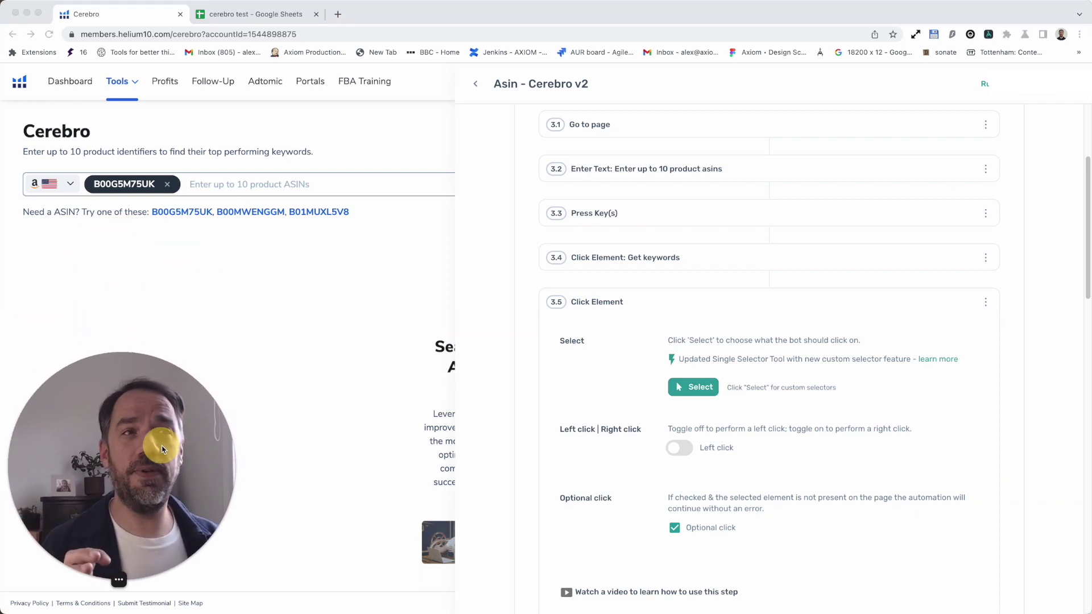
pyautogui.scroll(-4, 679, 477)
pyautogui.scroll(-2, 678, 477)
pyautogui.scroll(5, 685, 464)
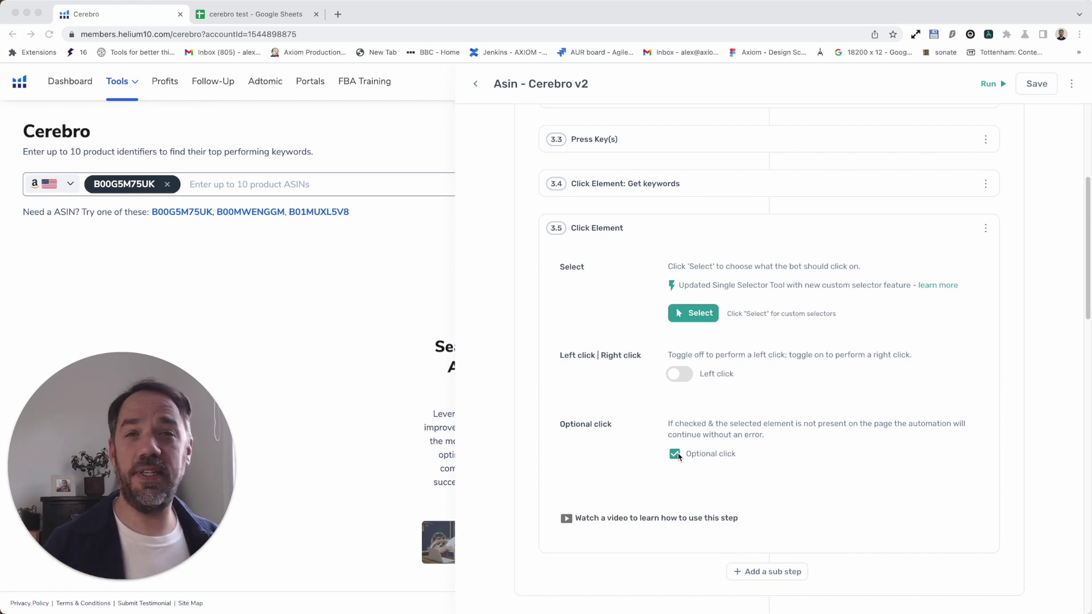
pyautogui.click(673, 228)
pyautogui.scroll(3, 700, 216)
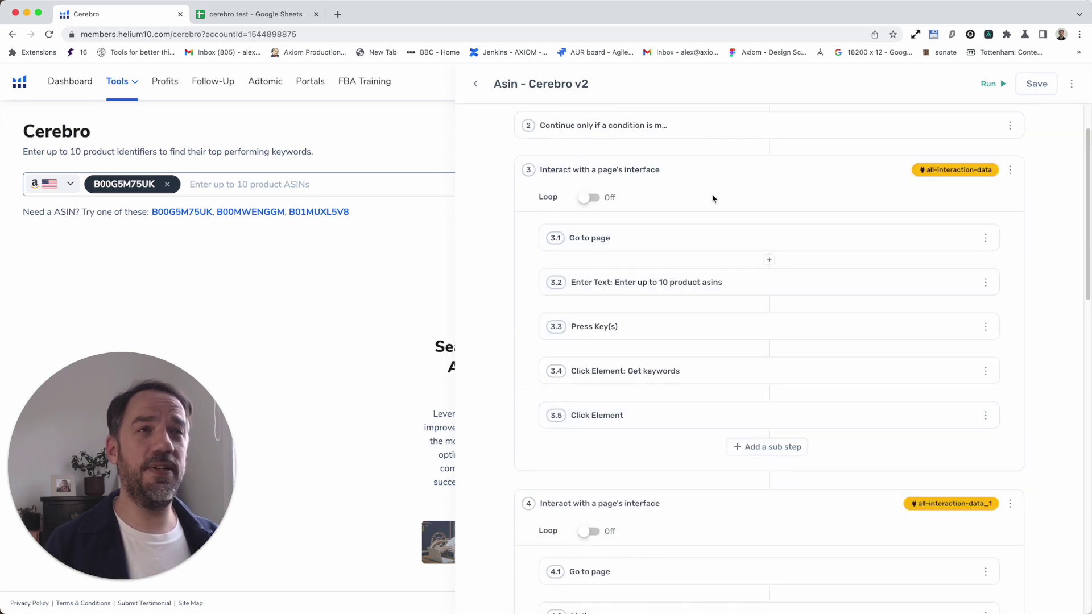
# Step: Clear the ASIN field and load Cerebro results for sample ASIN B00G5M75UK
pyautogui.scroll(1, 665, 202)
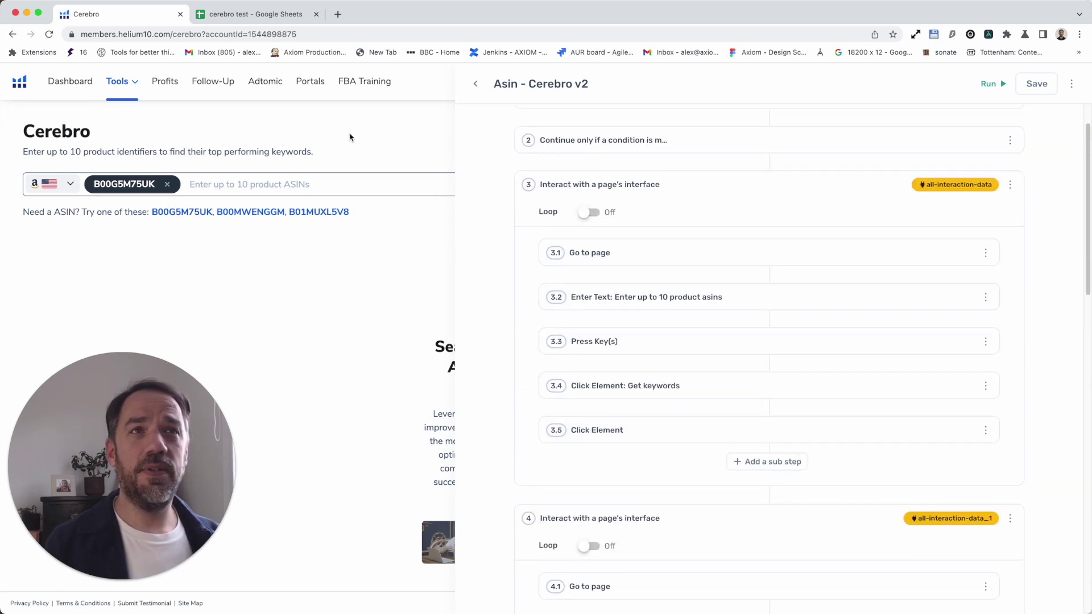
pyautogui.click(167, 184)
pyautogui.click(176, 212)
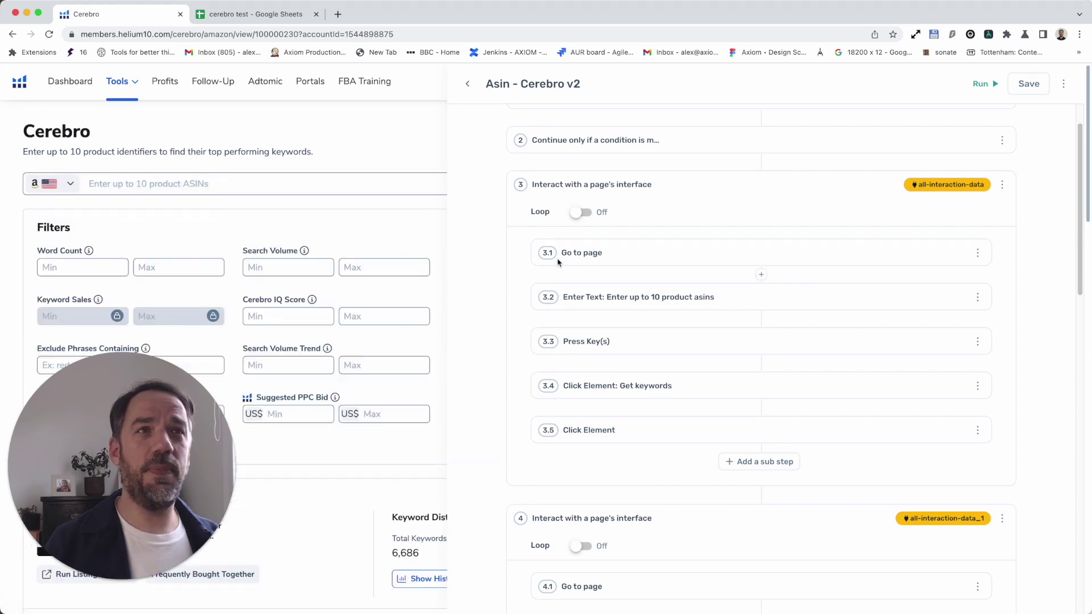
# Step: Review step 4.1 Go to page and step 4.2 Wait, set to 2000 milliseconds
pyautogui.scroll(-5, 634, 438)
pyautogui.click(656, 281)
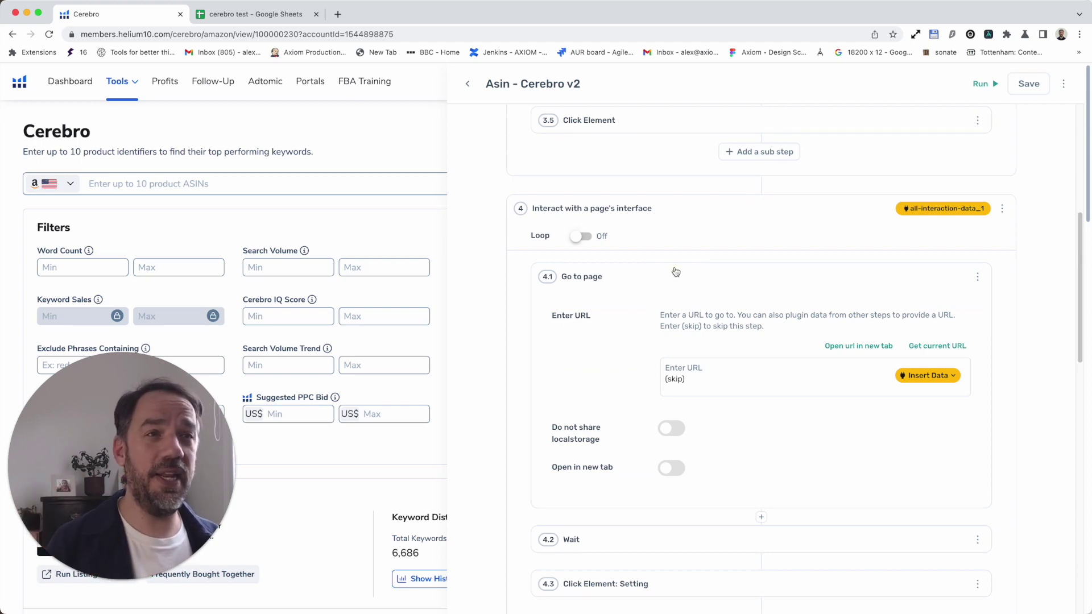
pyautogui.click(676, 273)
pyautogui.click(667, 321)
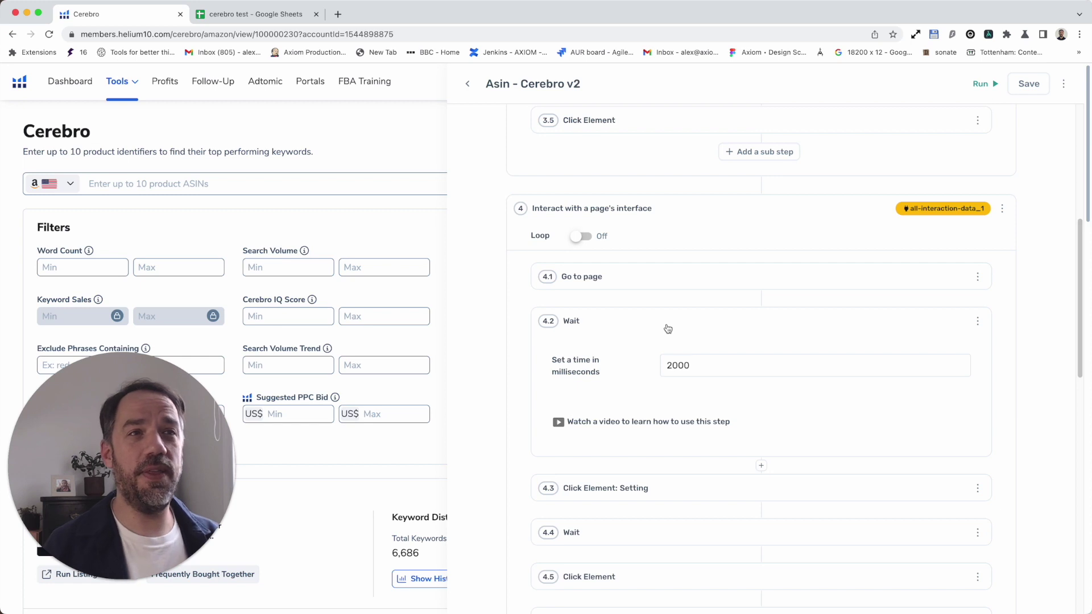
pyautogui.click(667, 324)
# Step: Hide and reopen the Asin - Cerebro v2 bot panel to see the full Cerebro page
pyautogui.click(462, 85)
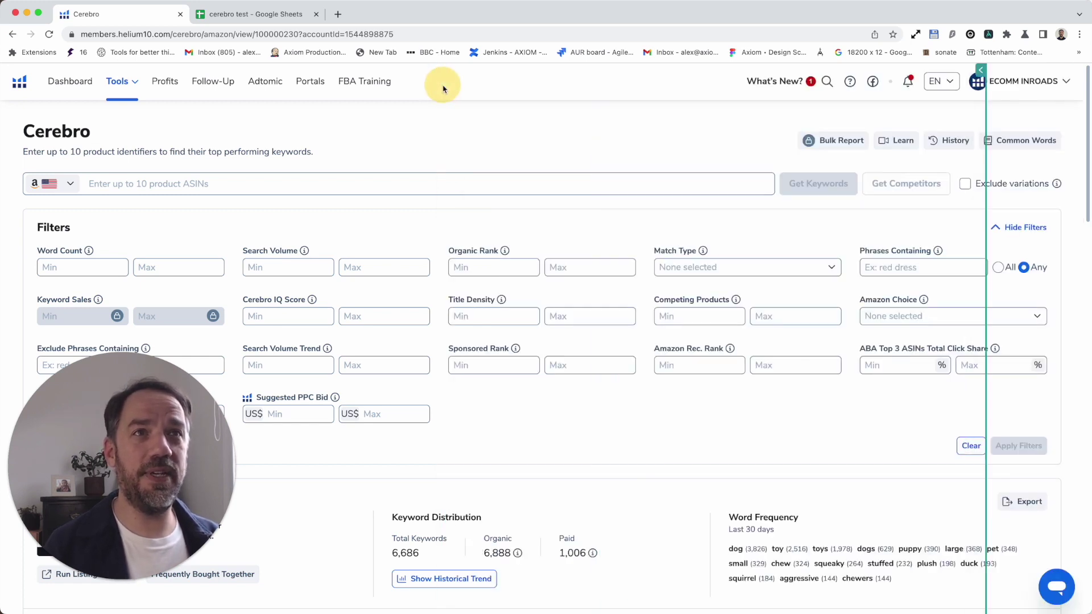
pyautogui.scroll(-4, 660, 403)
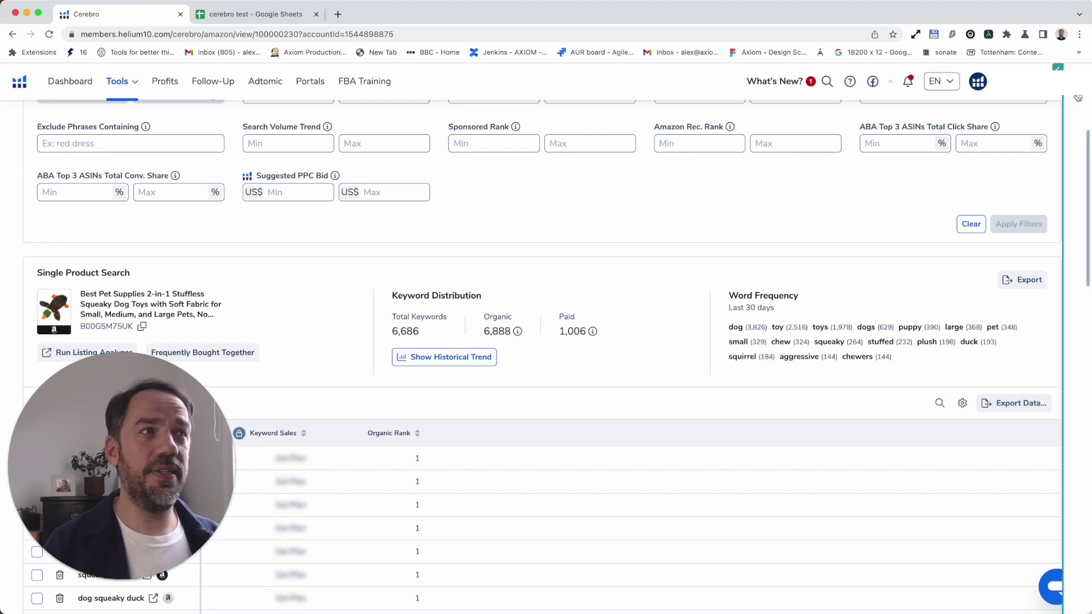
pyautogui.click(1077, 68)
pyautogui.scroll(-2, 761, 408)
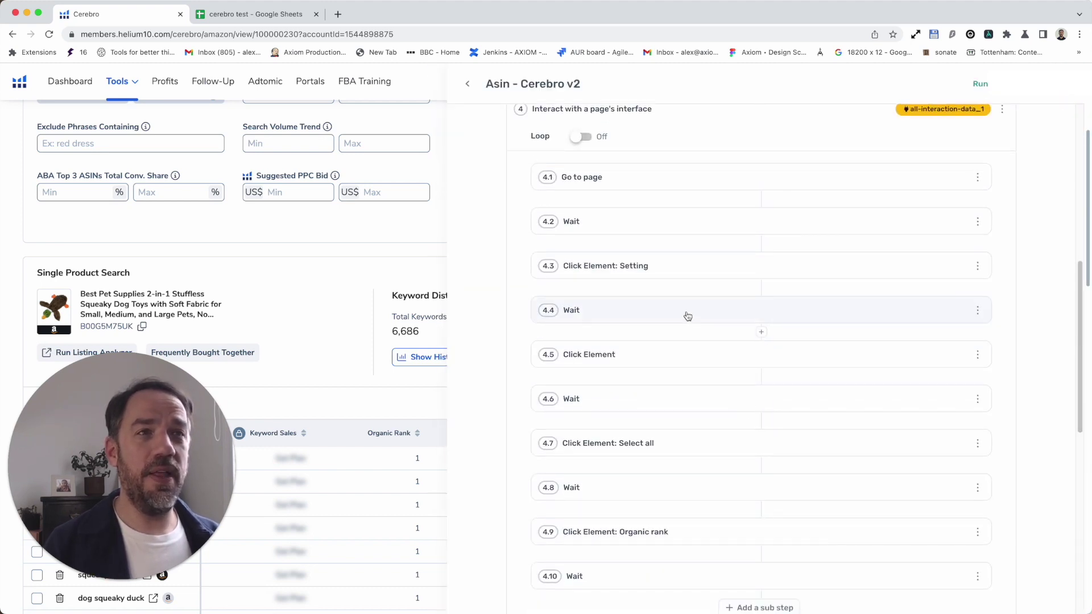
pyautogui.click(443, 71)
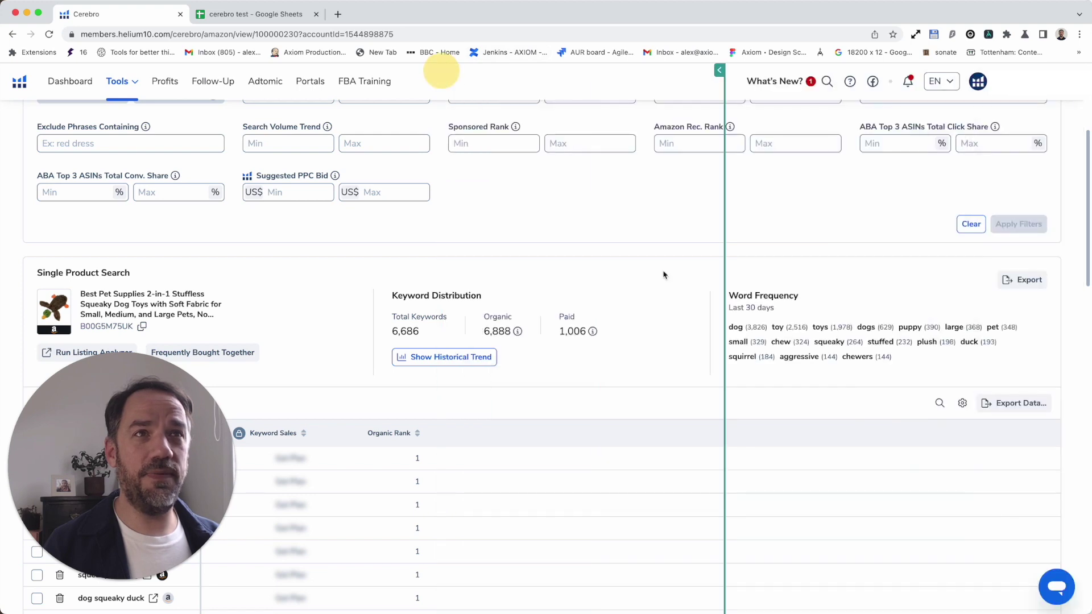
# Step: Test Cerebro's gear icon until Table Customization shows Keyword Sales and Organic Rank ticked
pyautogui.click(962, 403)
pyautogui.click(962, 403)
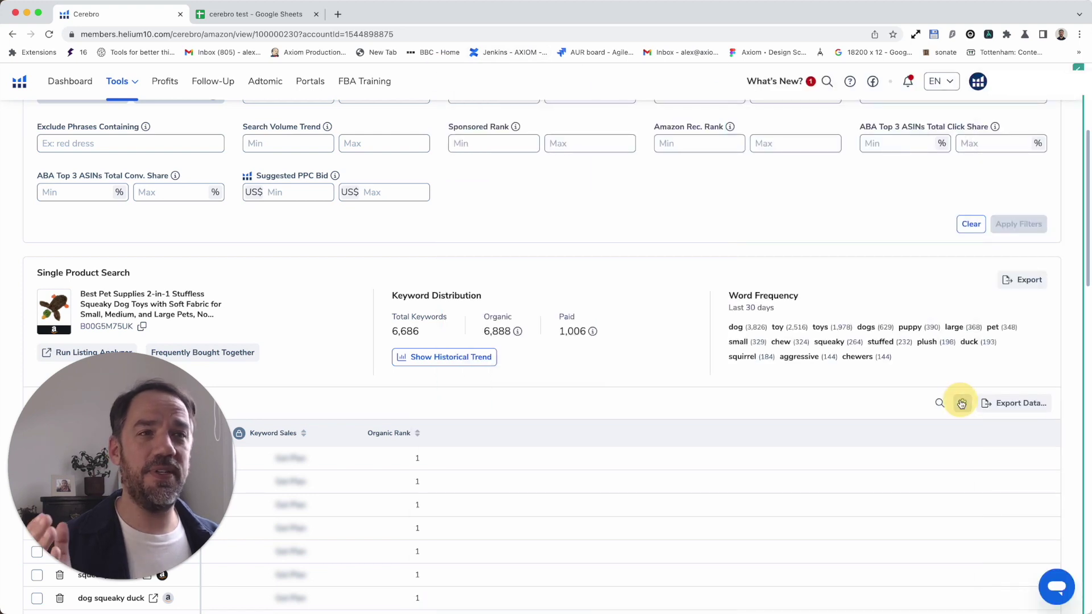
pyautogui.click(962, 404)
pyautogui.click(962, 404)
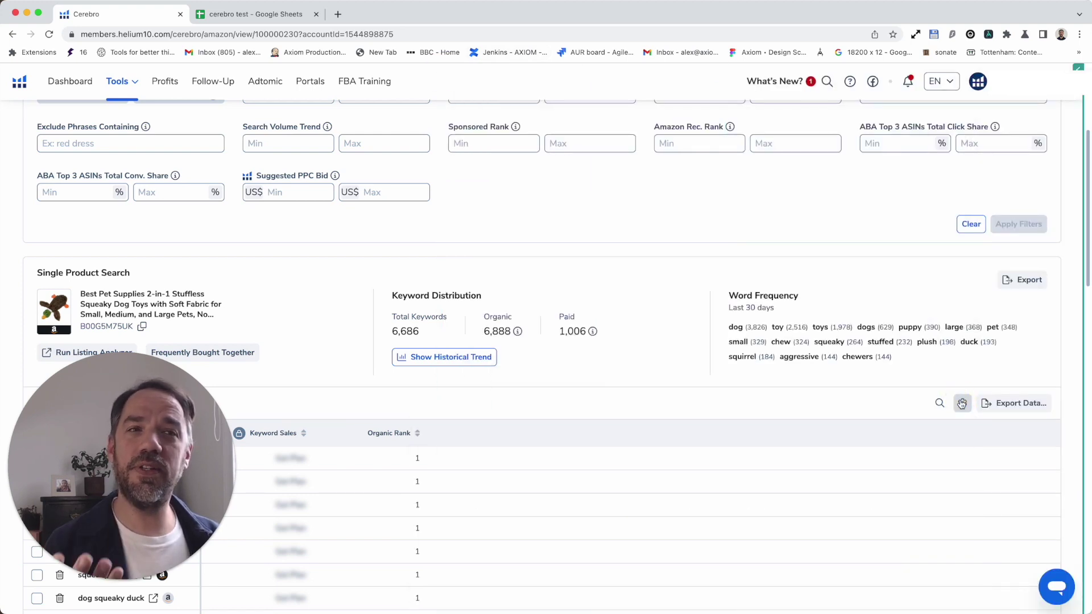
pyautogui.click(962, 403)
pyautogui.click(962, 404)
pyautogui.click(963, 404)
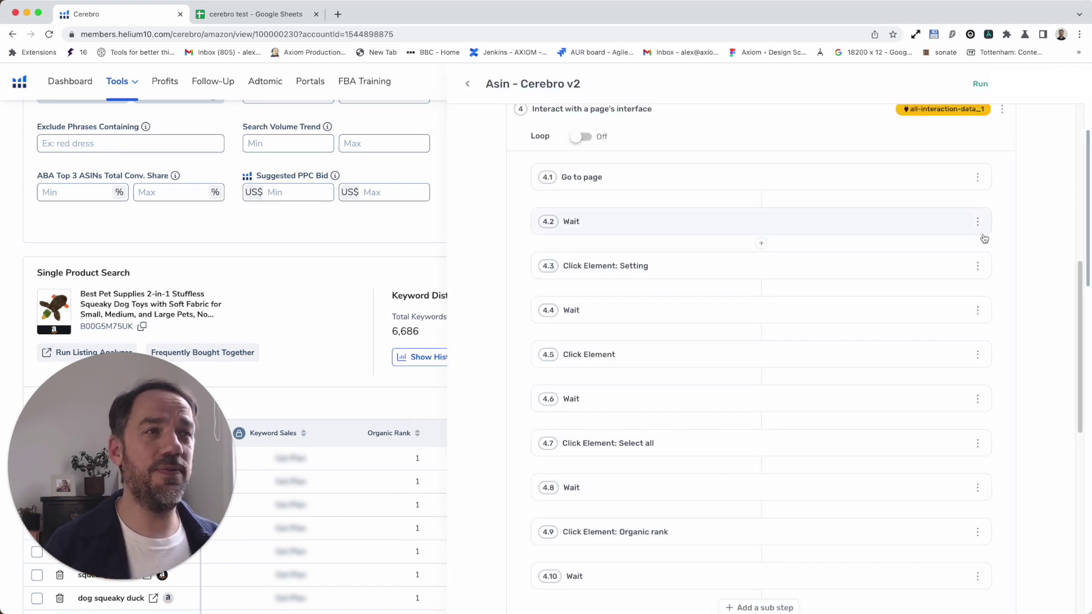
pyautogui.scroll(-2, 793, 393)
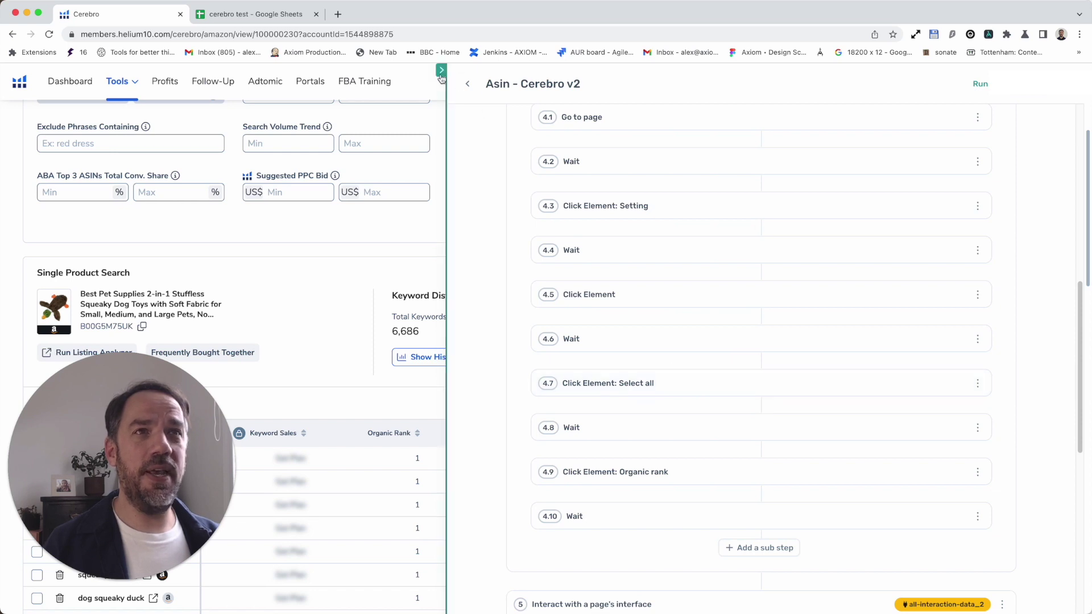
pyautogui.click(442, 80)
# Step: Toggle Select All on and off in Cerebro's Table Customization columns
pyautogui.click(962, 402)
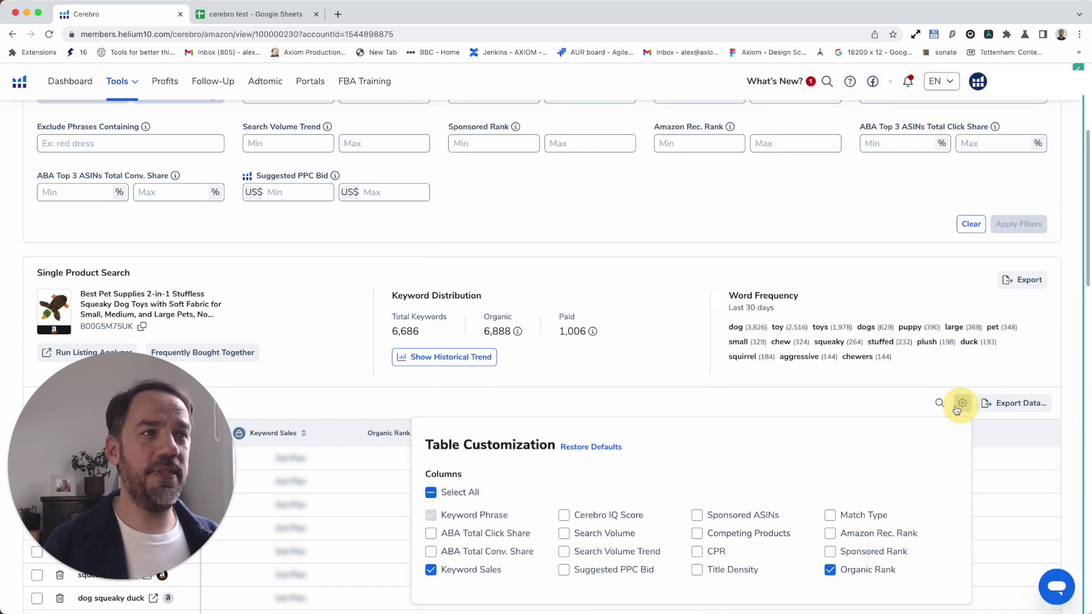
pyautogui.click(432, 493)
pyautogui.click(432, 493)
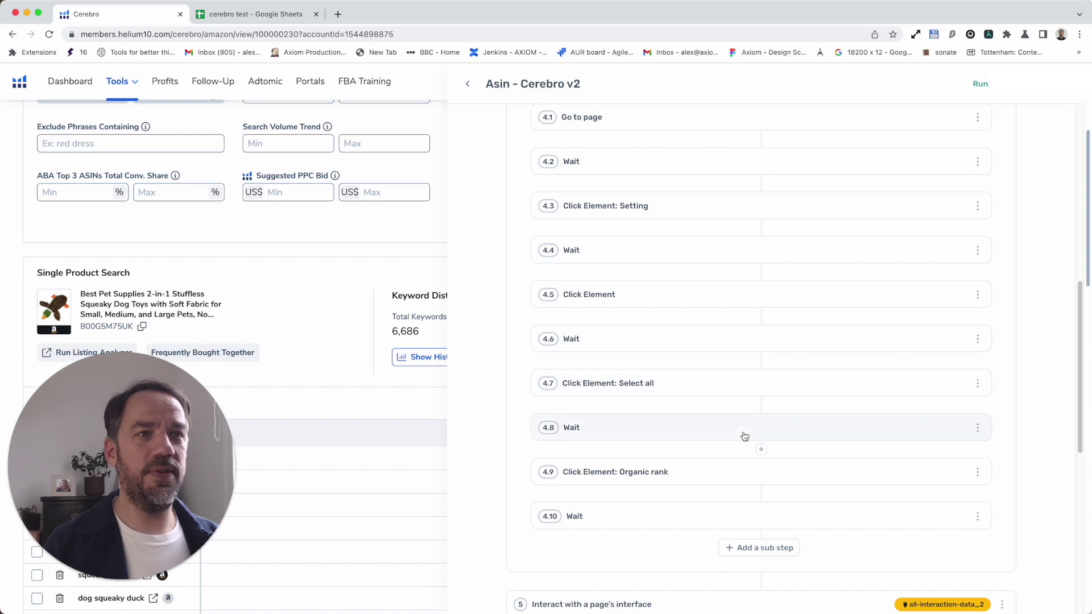
# Step: Expand sub-step 4.9 Click Element: Organic rank to check its target
pyautogui.click(708, 470)
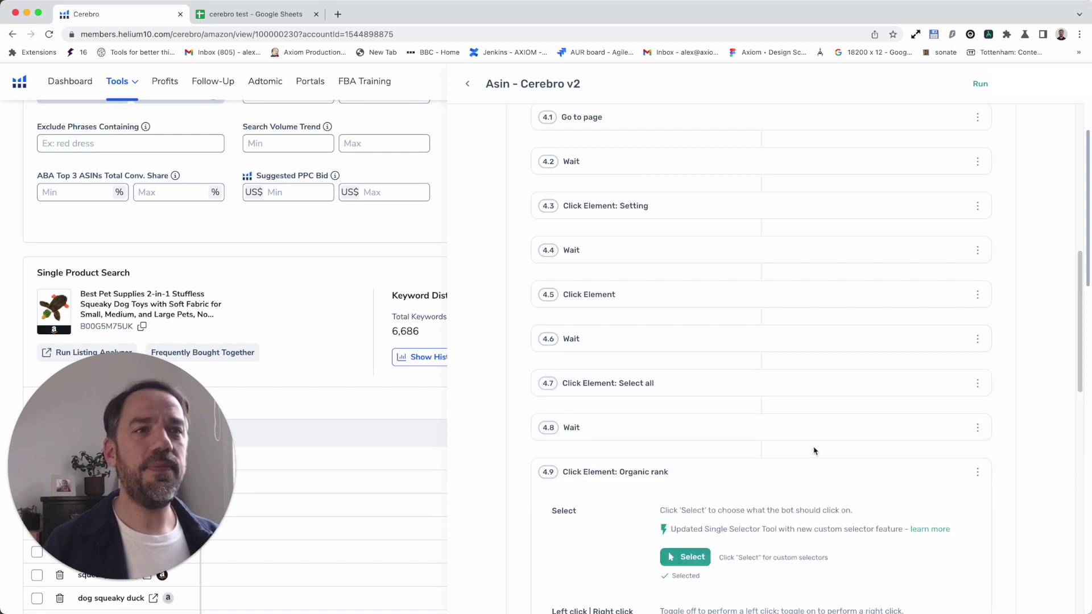
pyautogui.scroll(-5, 812, 449)
pyautogui.scroll(4, 744, 448)
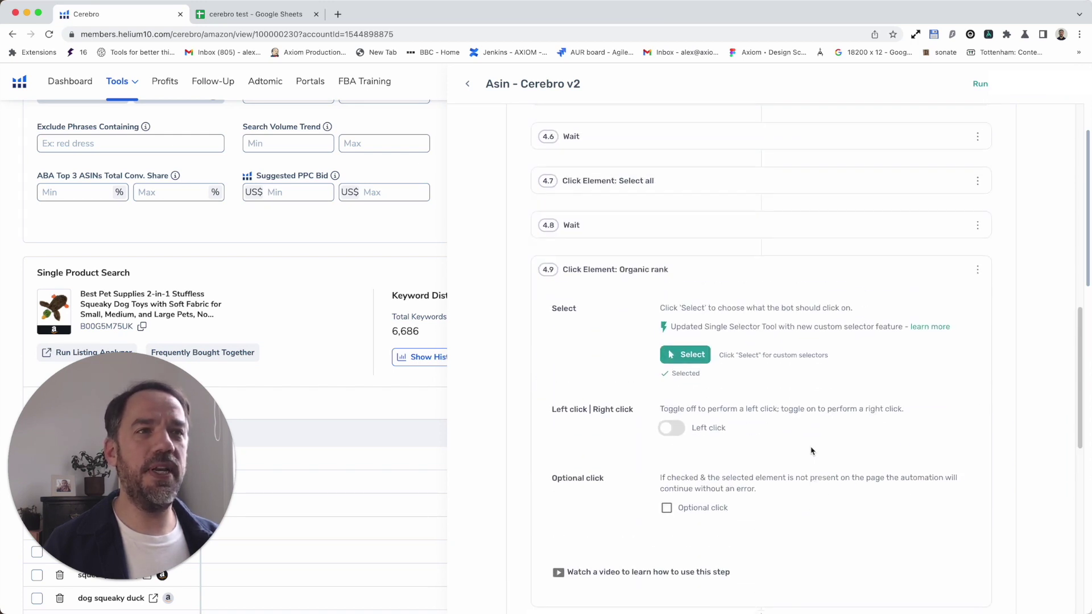
pyautogui.scroll(-1, 762, 367)
# Step: Add a Click Element sub-step after Organic rank, searching 'clic' in the step list
pyautogui.click(740, 278)
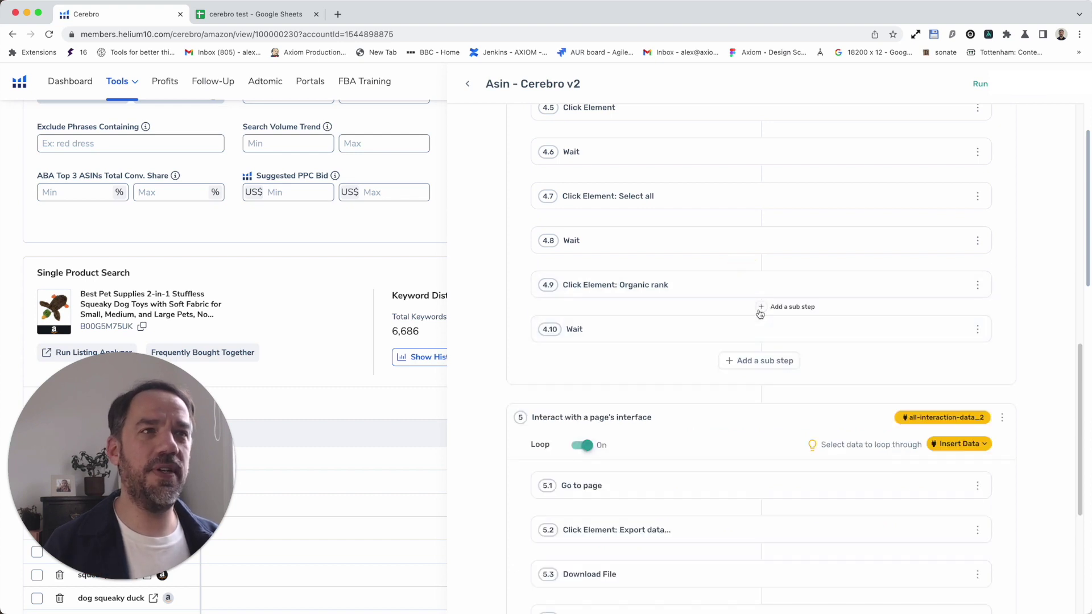
pyautogui.click(760, 307)
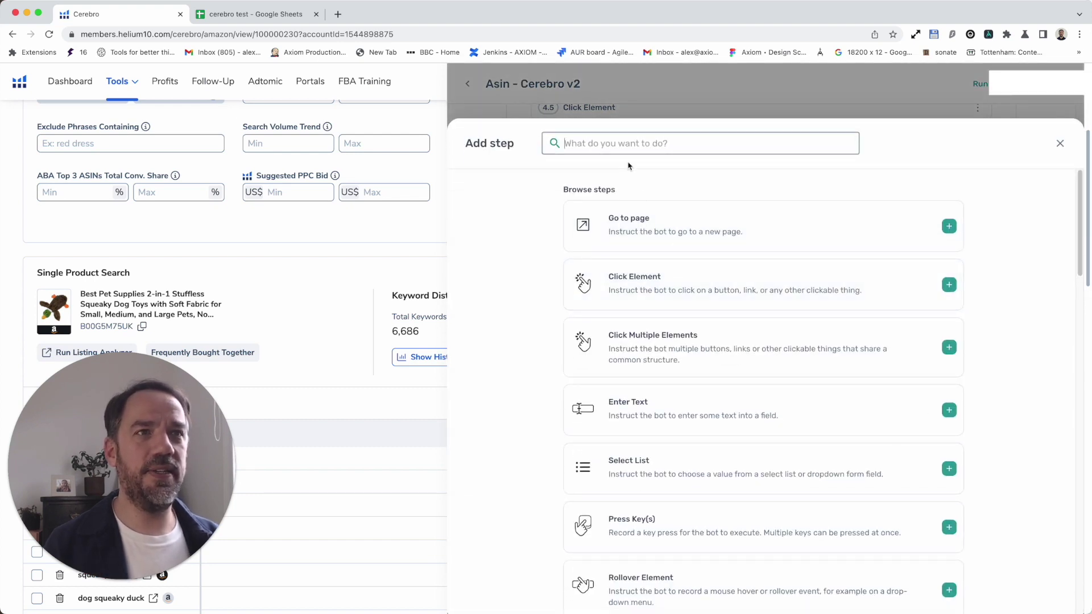
pyautogui.write('clic')
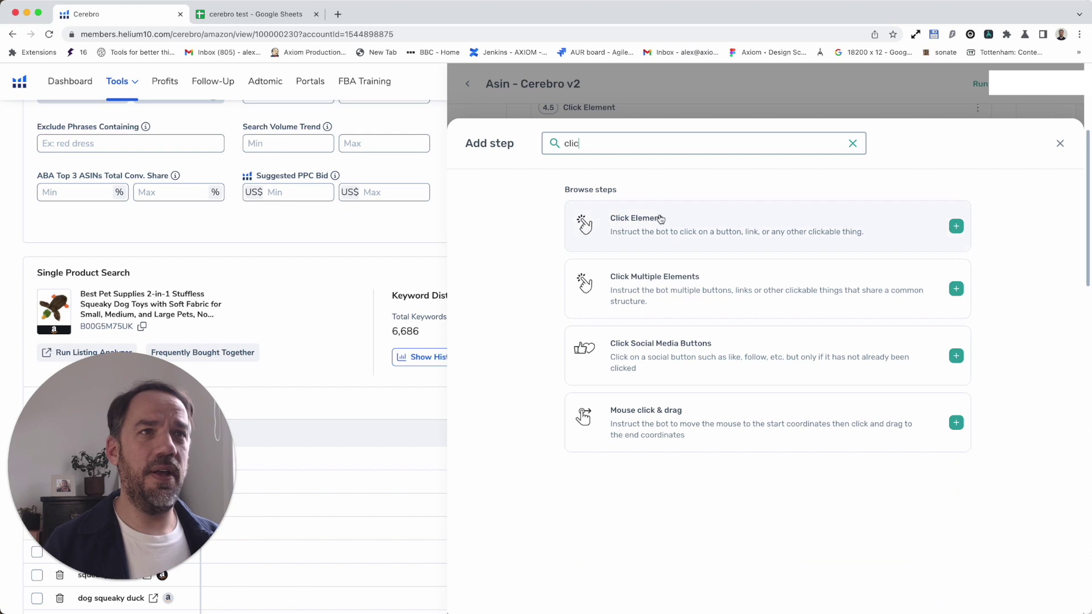
pyautogui.click(659, 219)
pyautogui.click(696, 329)
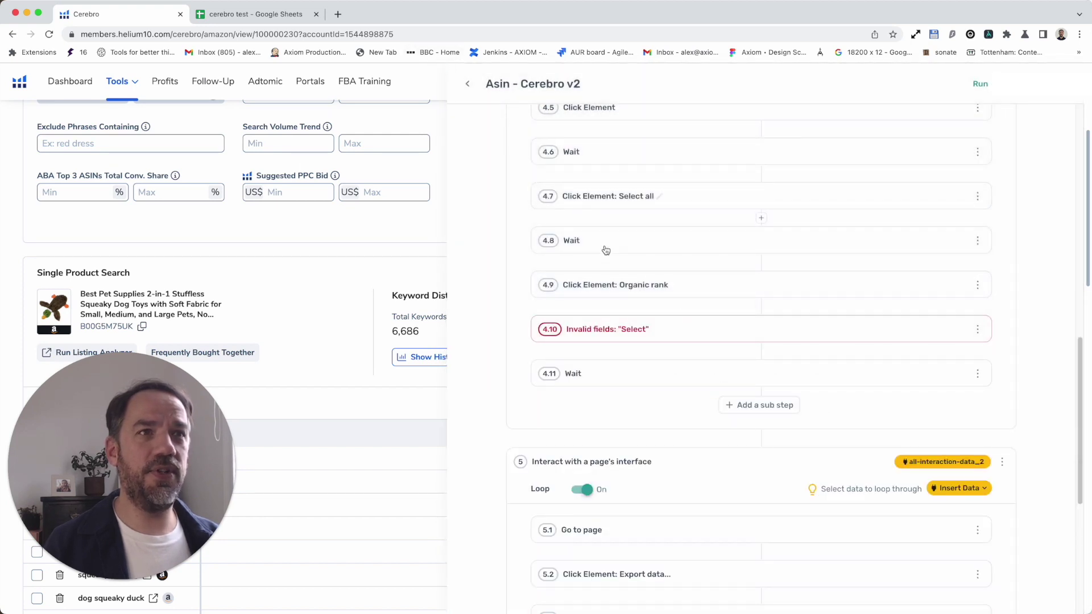
pyautogui.click(690, 324)
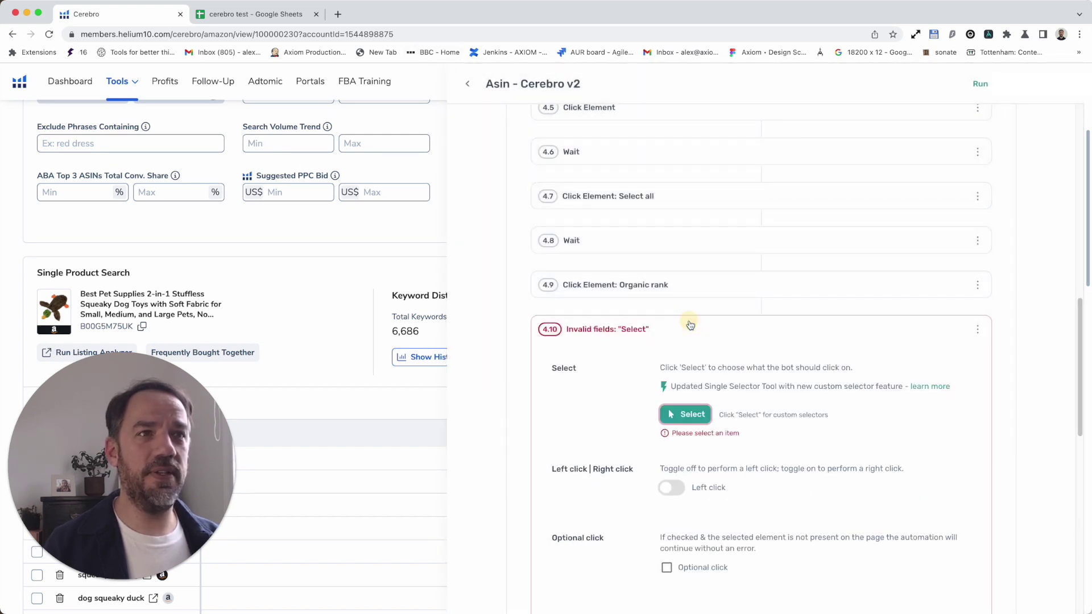
# Step: Check Cerebro's table column settings with the bot panel hidden, then bring the panel back
pyautogui.click(441, 67)
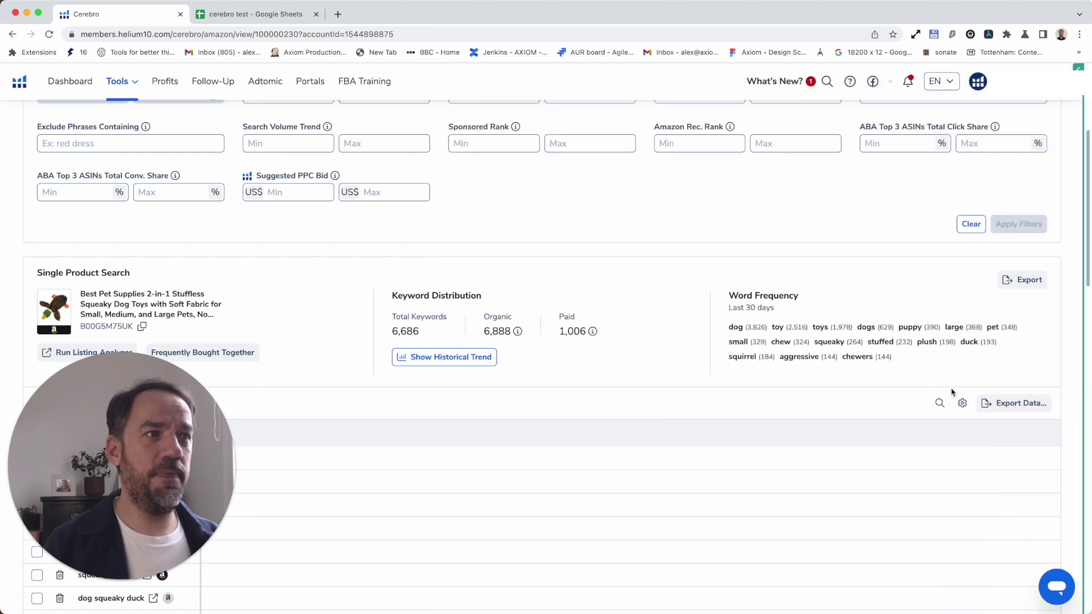
pyautogui.click(962, 403)
pyautogui.press('Escape')
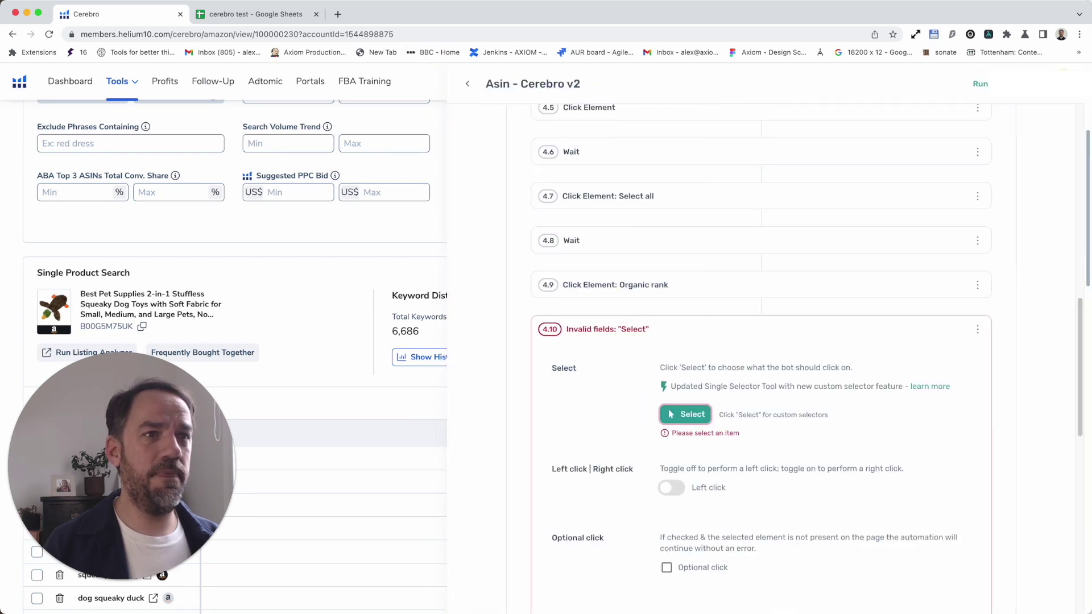
pyautogui.click(438, 63)
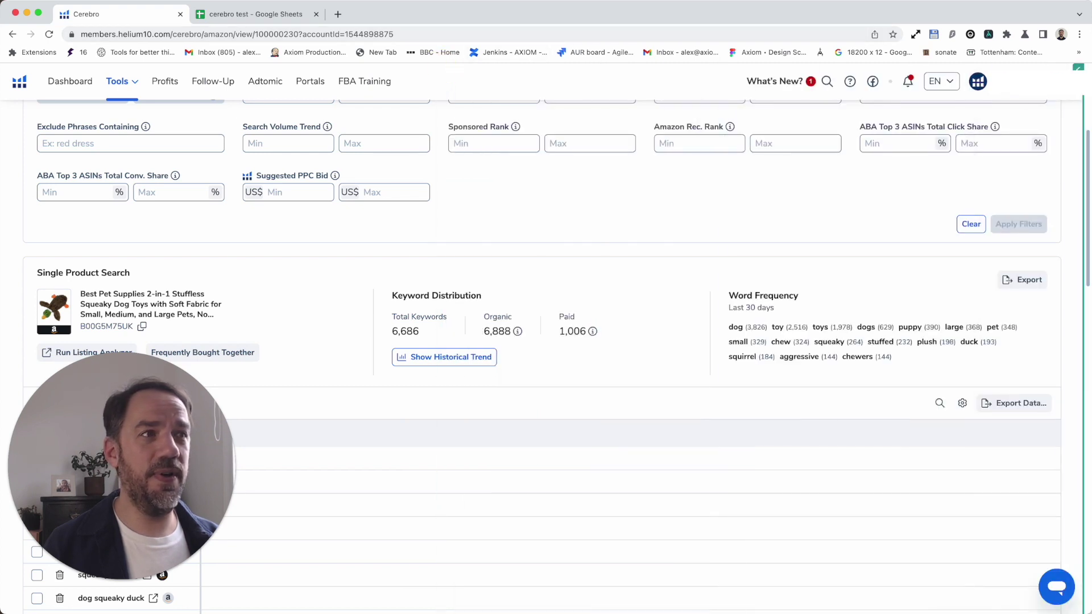
pyautogui.click(1078, 67)
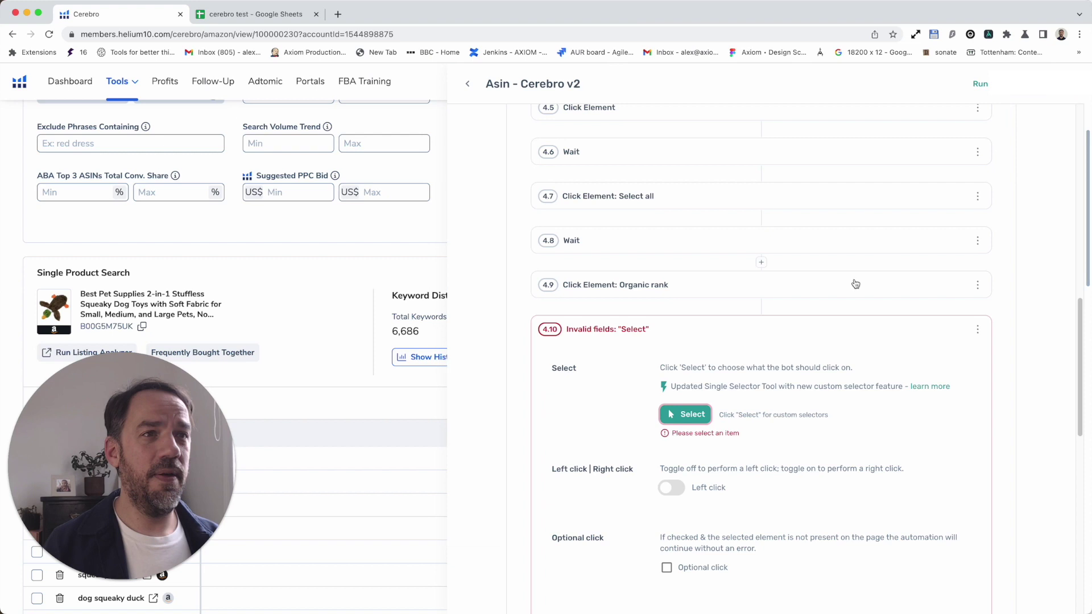
# Step: Pick the table column settings gear as the new step's target, then Complete and Confirm
pyautogui.click(705, 410)
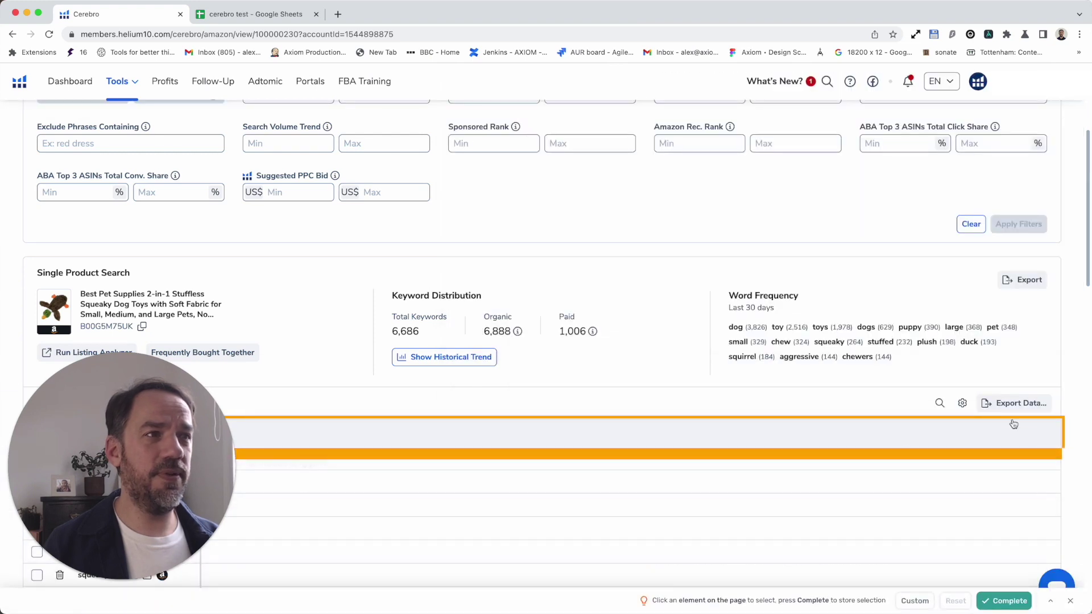
pyautogui.click(963, 404)
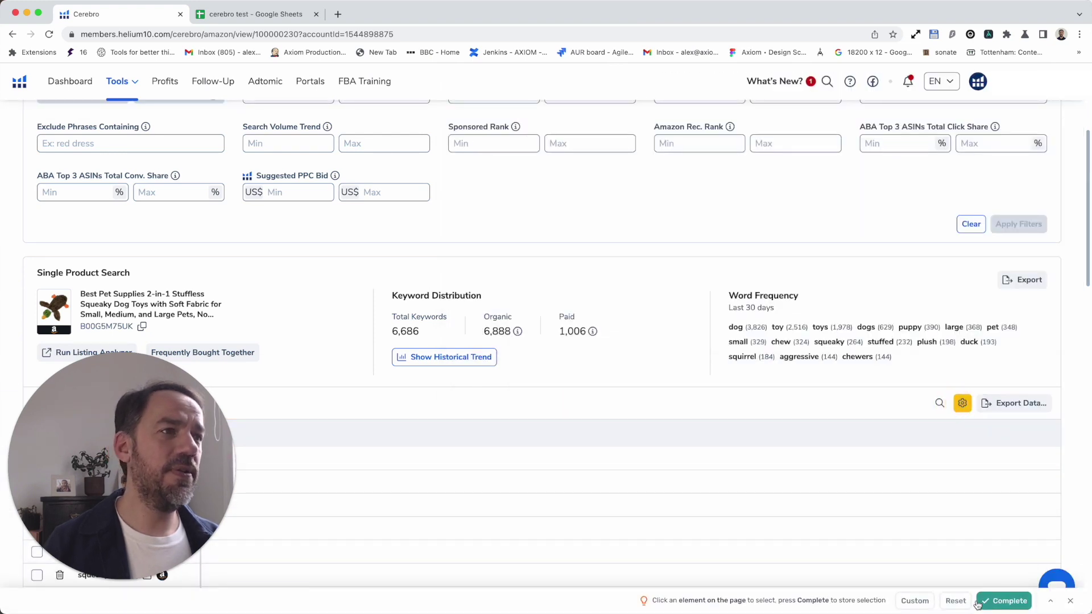
pyautogui.click(1005, 601)
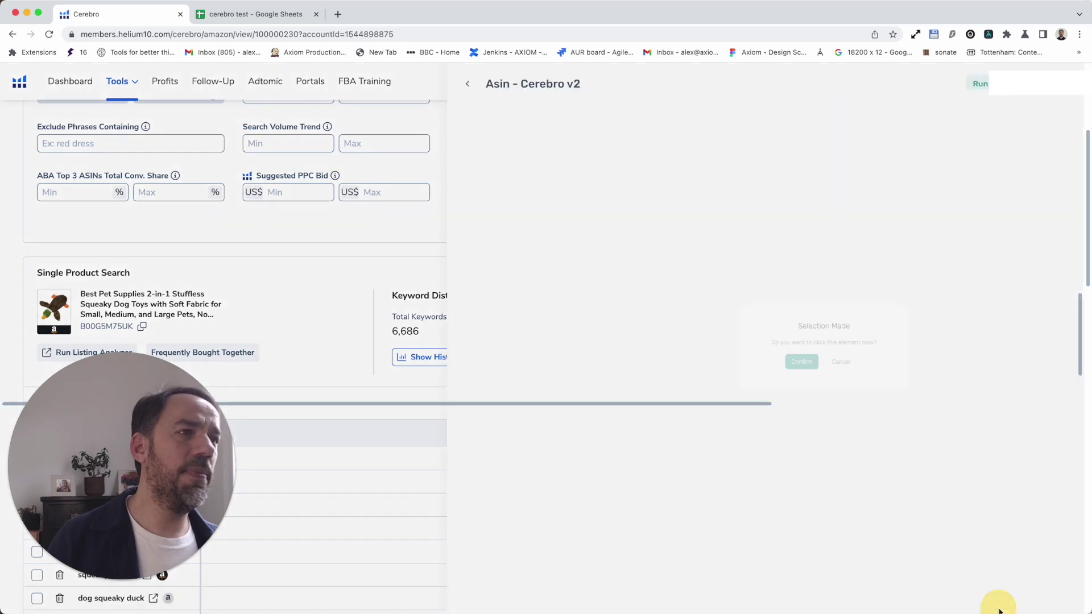
pyautogui.click(509, 362)
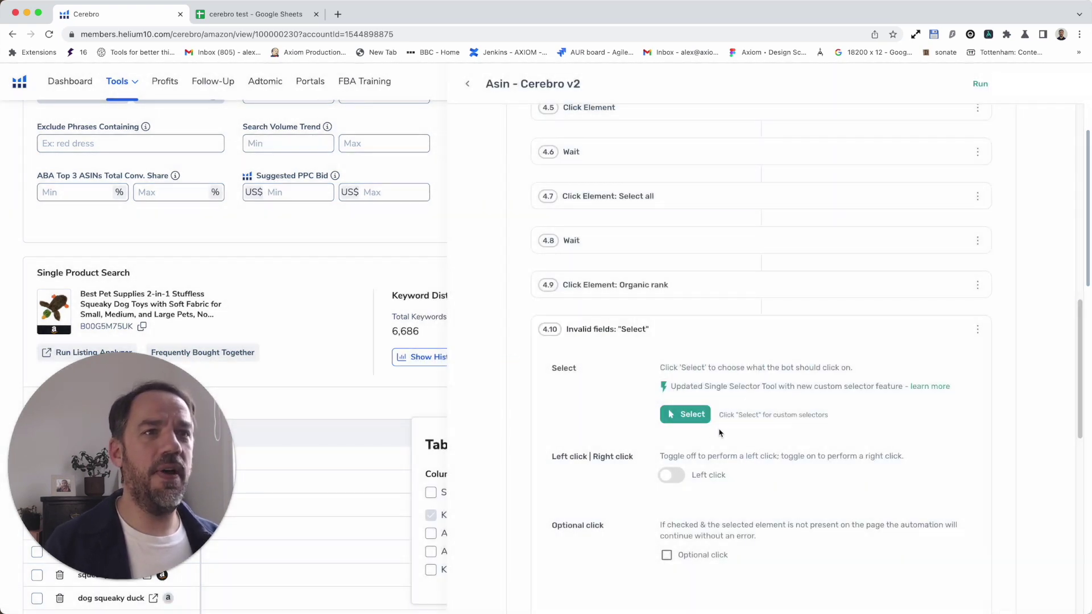
pyautogui.click(693, 415)
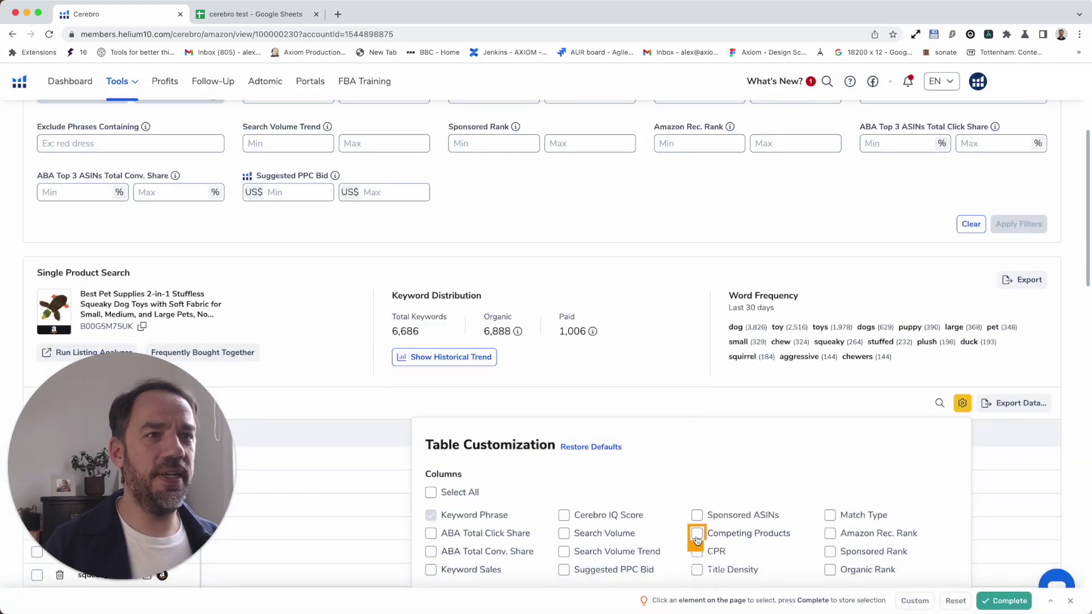
pyautogui.click(697, 515)
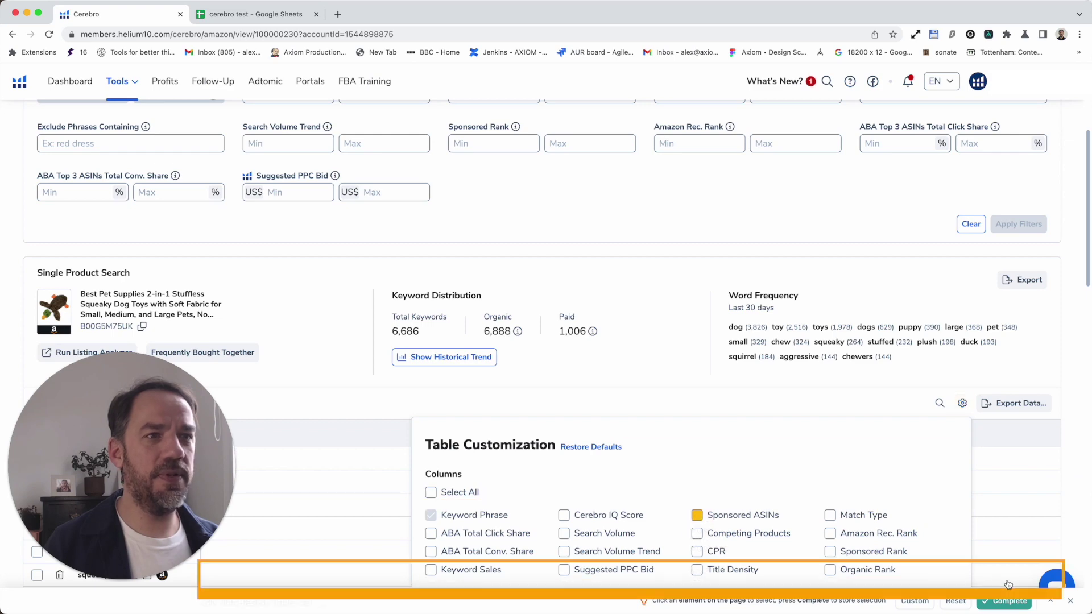
pyautogui.click(1009, 607)
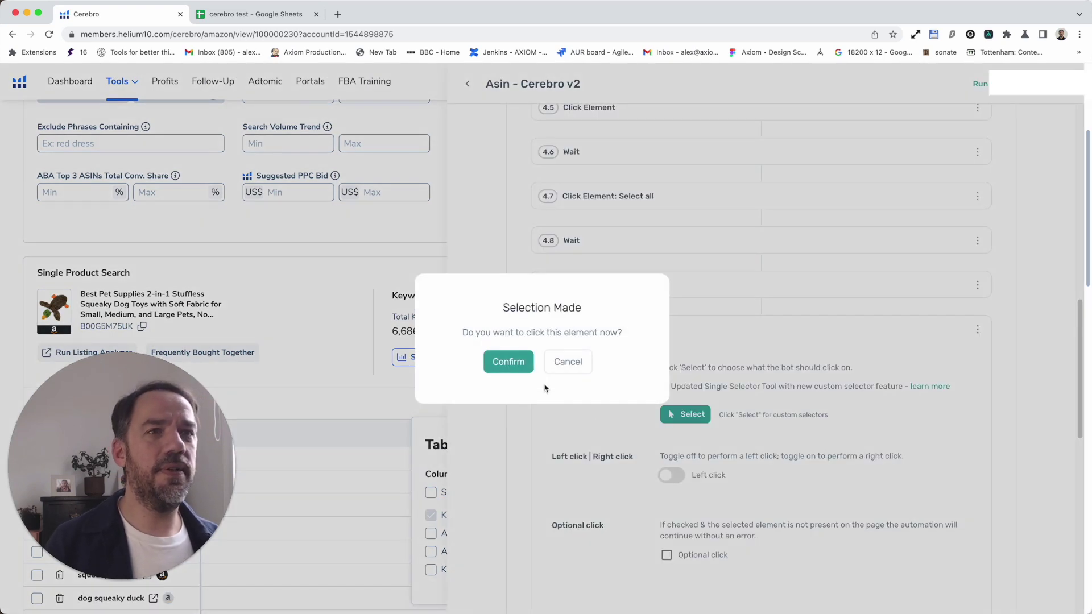
pyautogui.click(522, 365)
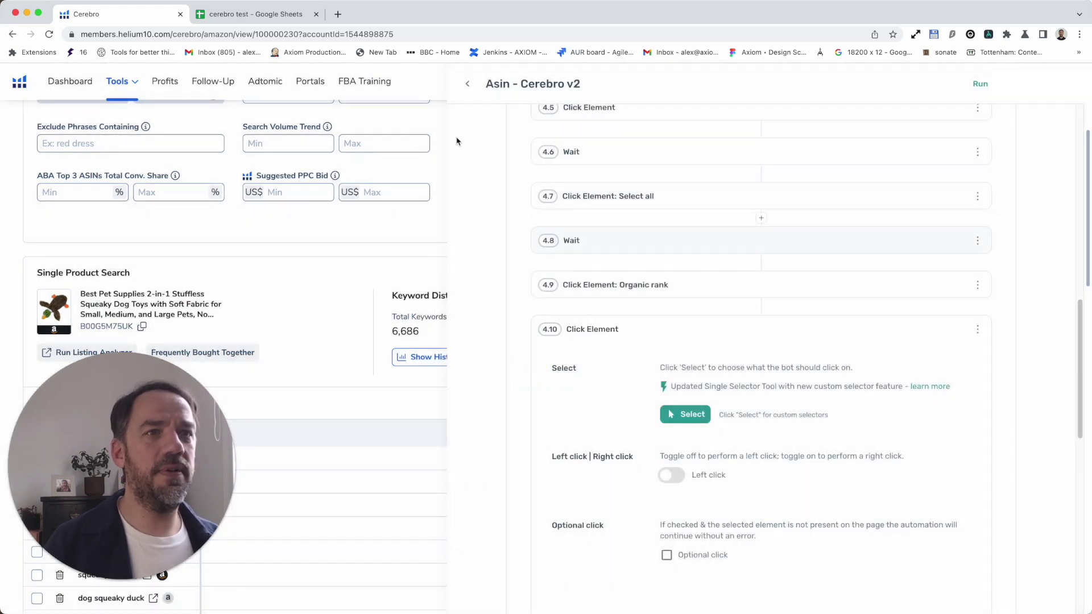
# Step: Verify the column settings gear toggles on Cerebro, then fold step 4.10's details
pyautogui.click(438, 76)
pyautogui.click(963, 403)
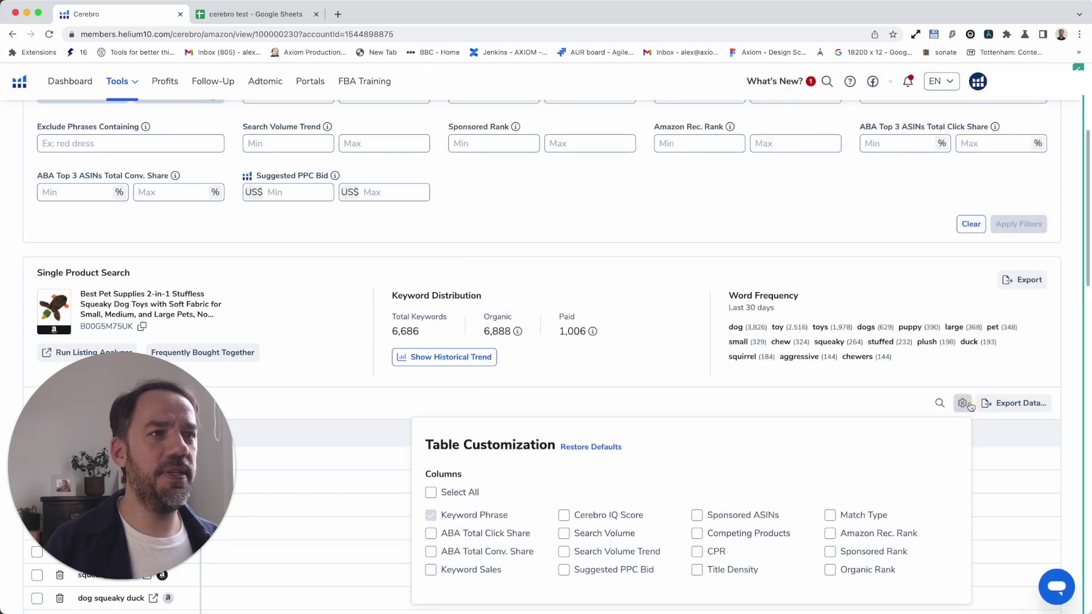
pyautogui.click(965, 404)
pyautogui.click(965, 403)
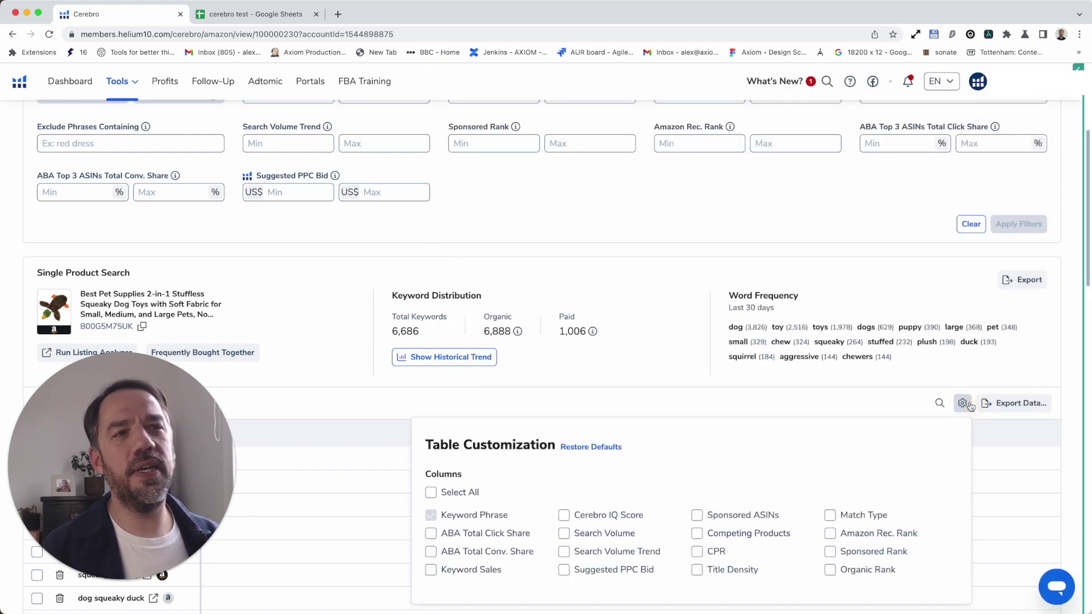
pyautogui.click(964, 403)
pyautogui.click(1076, 108)
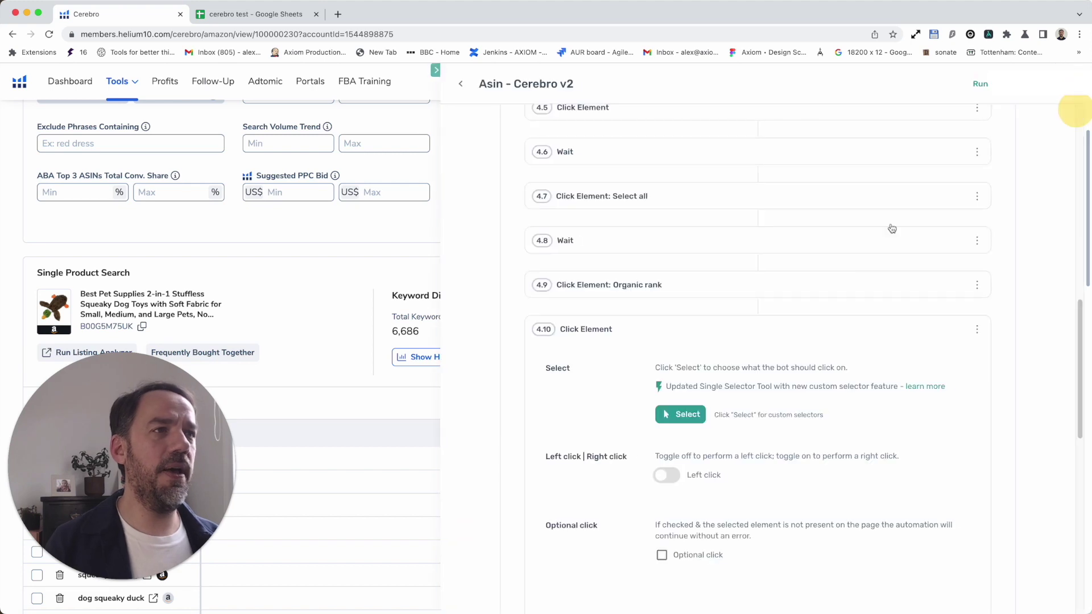
pyautogui.click(782, 341)
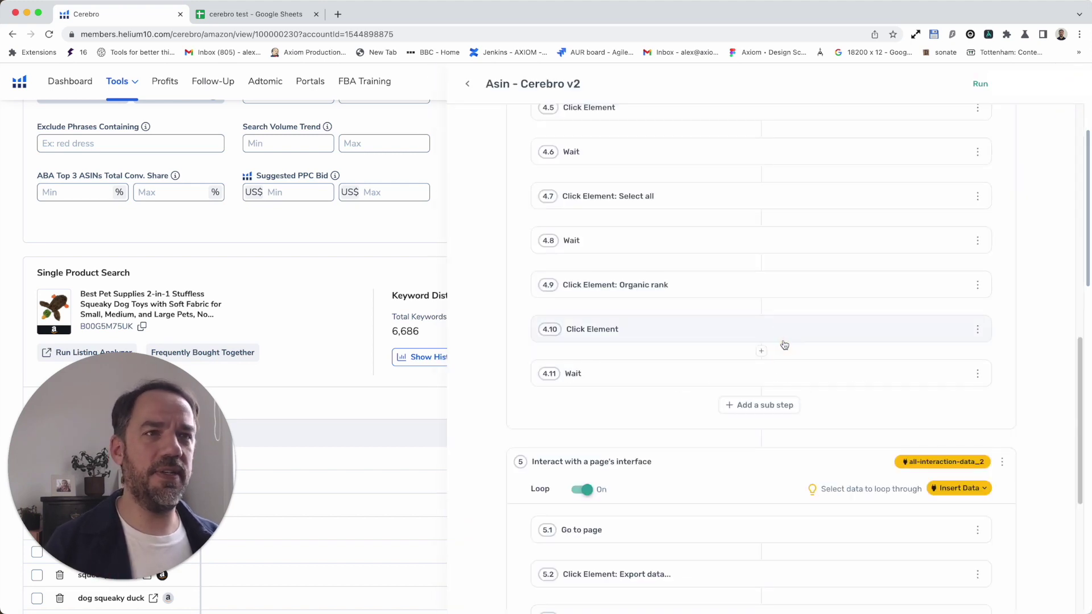
pyautogui.click(761, 378)
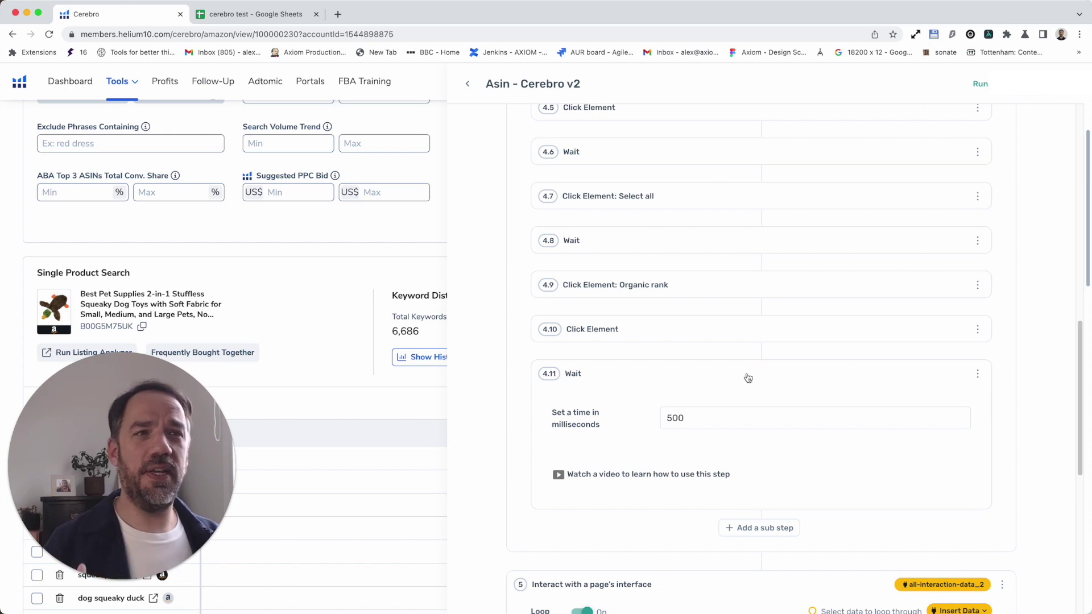
pyautogui.click(748, 378)
pyautogui.scroll(-3, 748, 378)
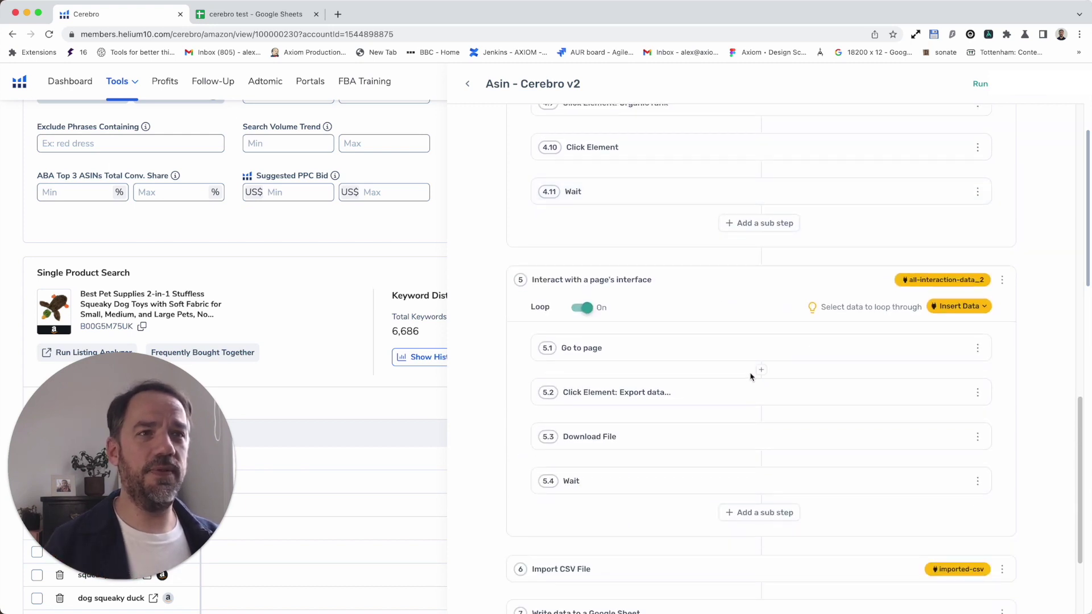
pyautogui.click(748, 358)
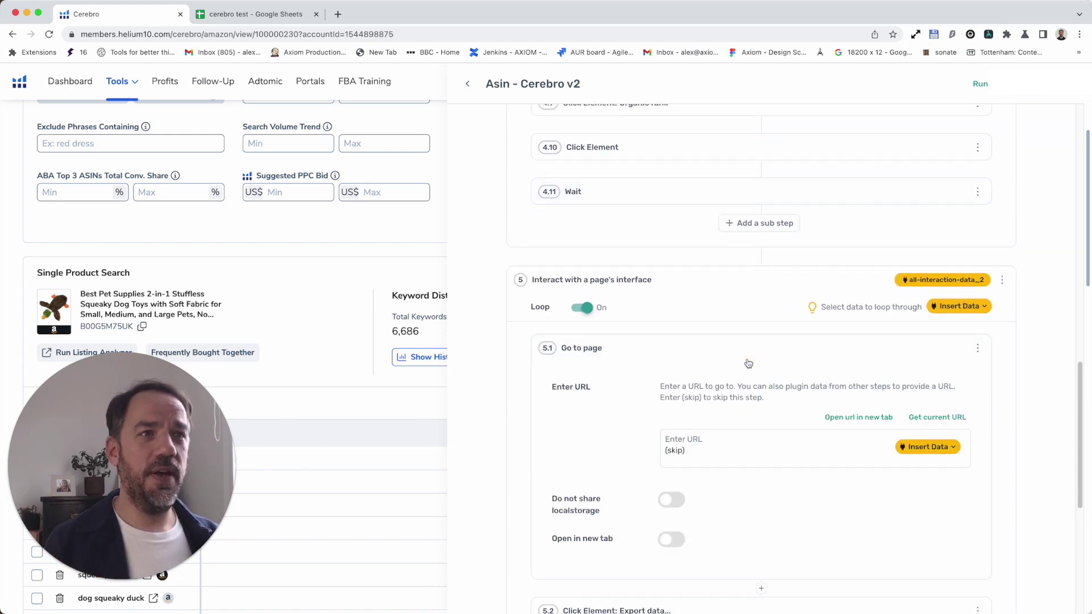
pyautogui.click(701, 352)
pyautogui.scroll(-3, 702, 341)
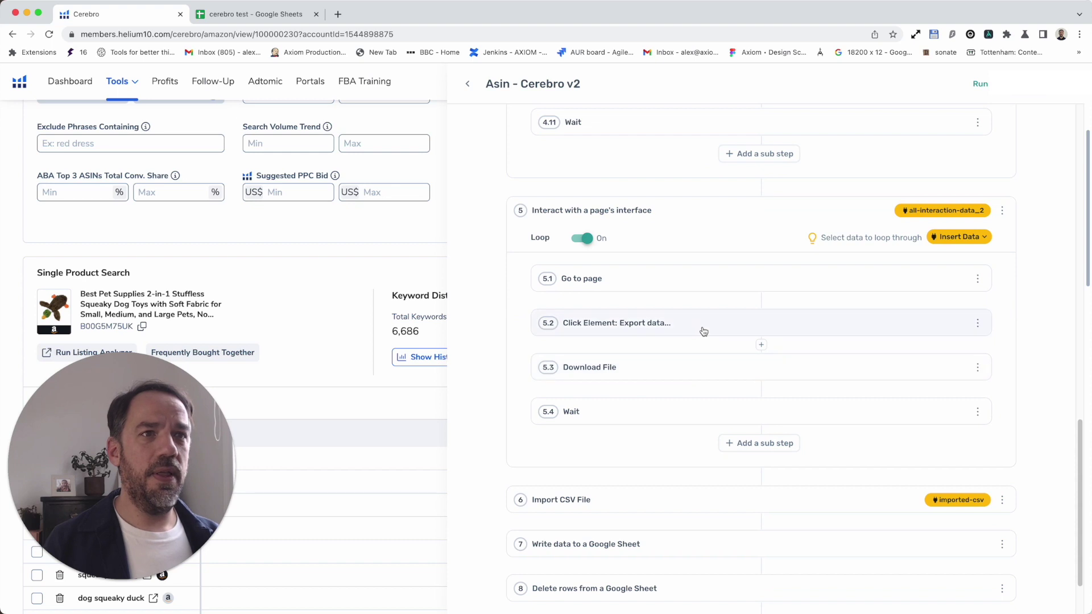
# Step: Review the Export data click step's settings against the Cerebro page
pyautogui.click(703, 331)
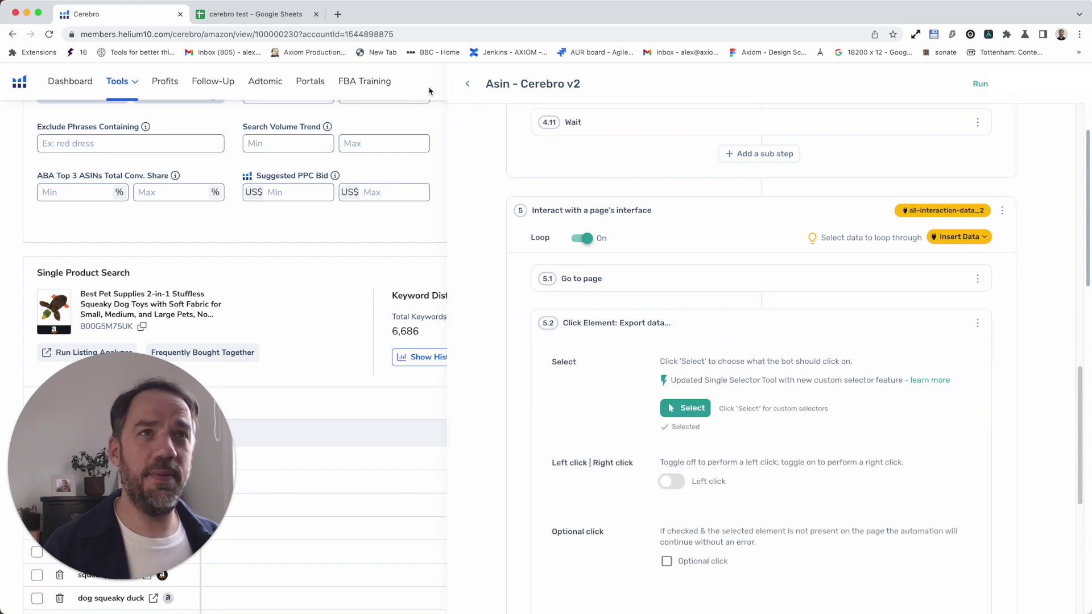
pyautogui.click(685, 408)
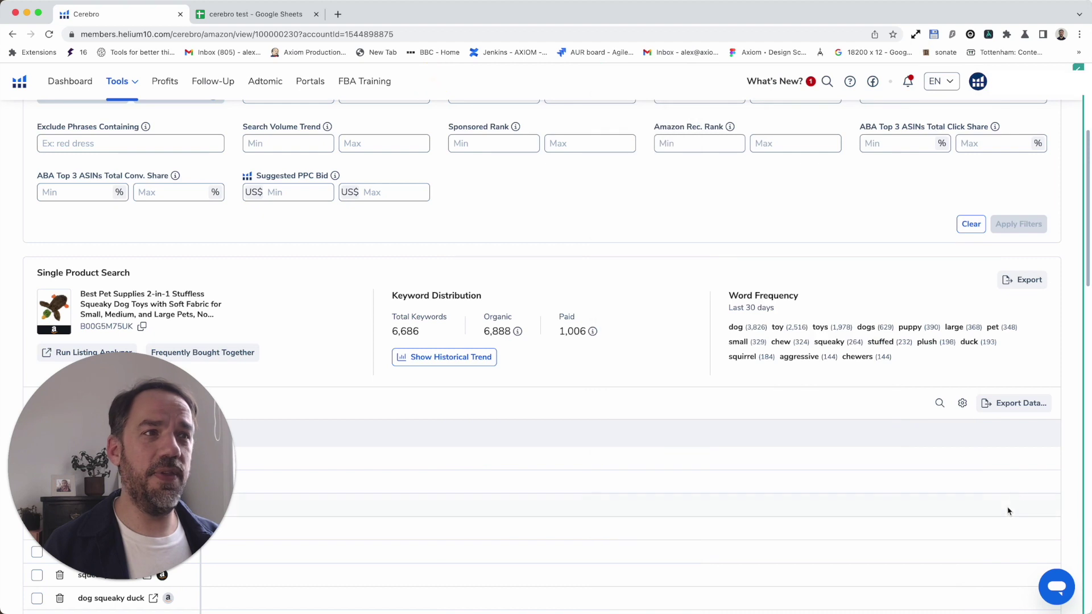
pyautogui.click(1085, 98)
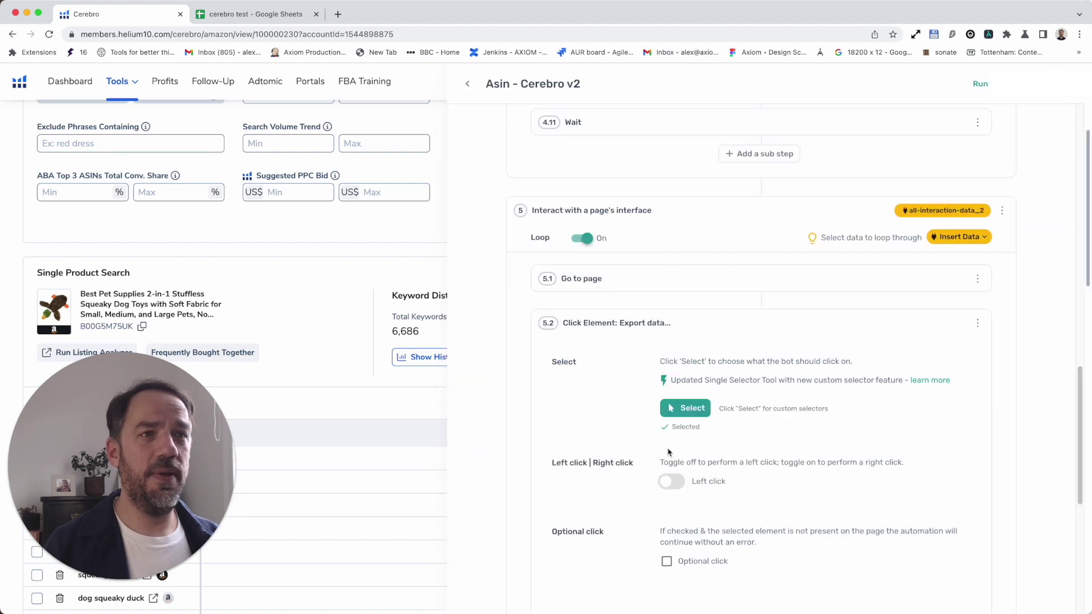
pyautogui.click(704, 330)
# Step: Open step 5.3 Download File, check Cerebro's Export Data formats, and start element picking
pyautogui.click(704, 375)
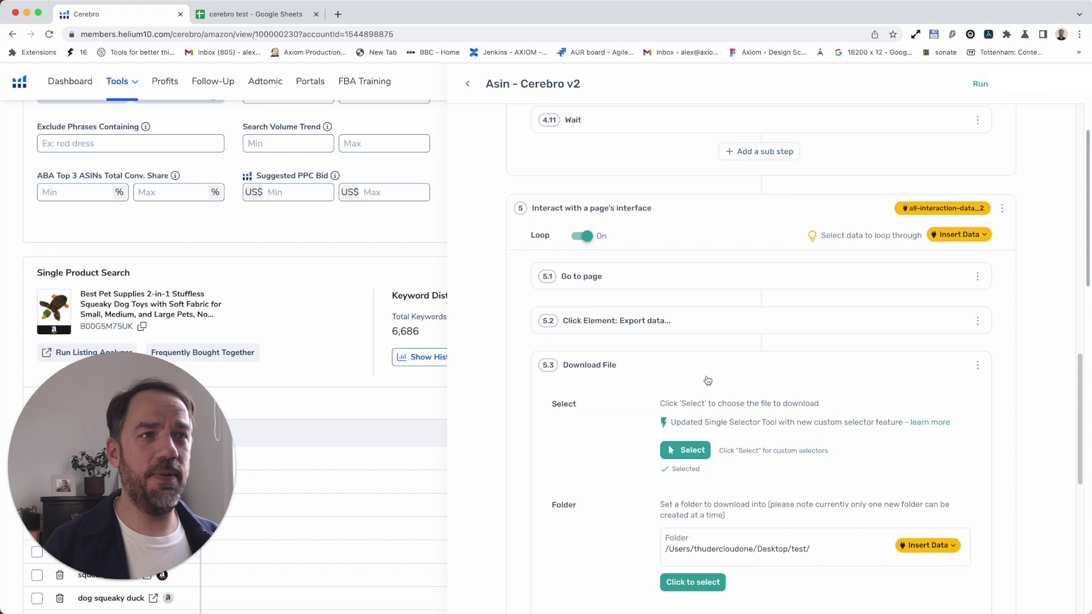
pyautogui.scroll(-3, 700, 364)
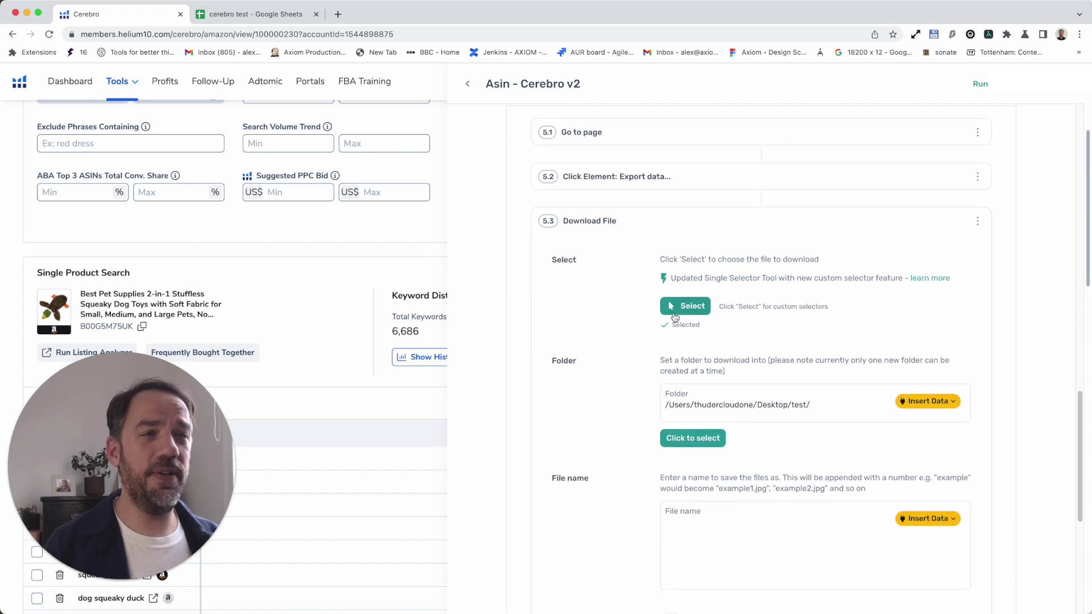
pyautogui.click(685, 306)
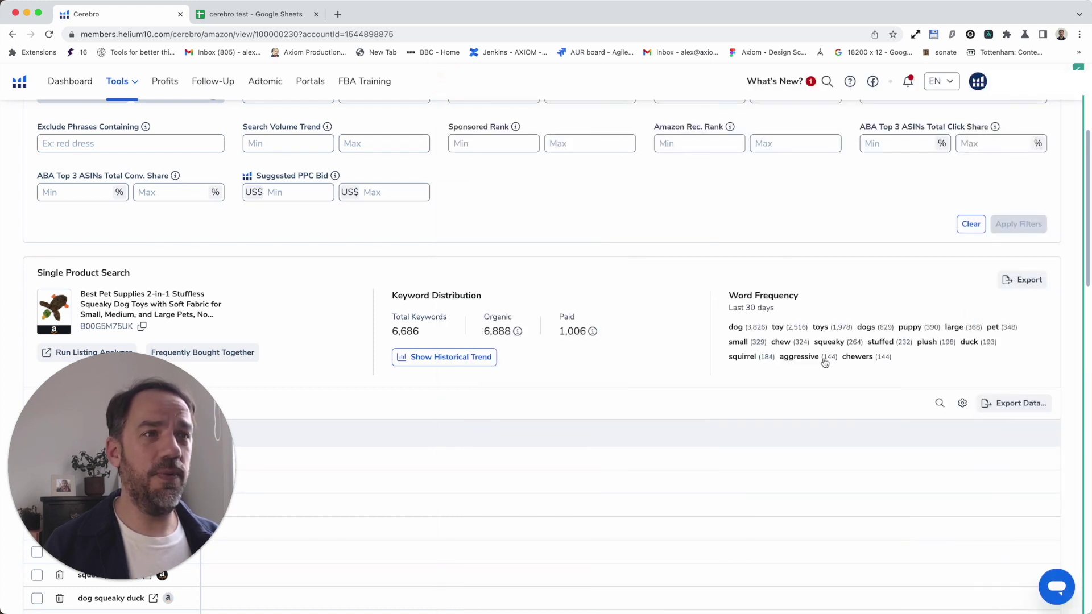
pyautogui.click(961, 404)
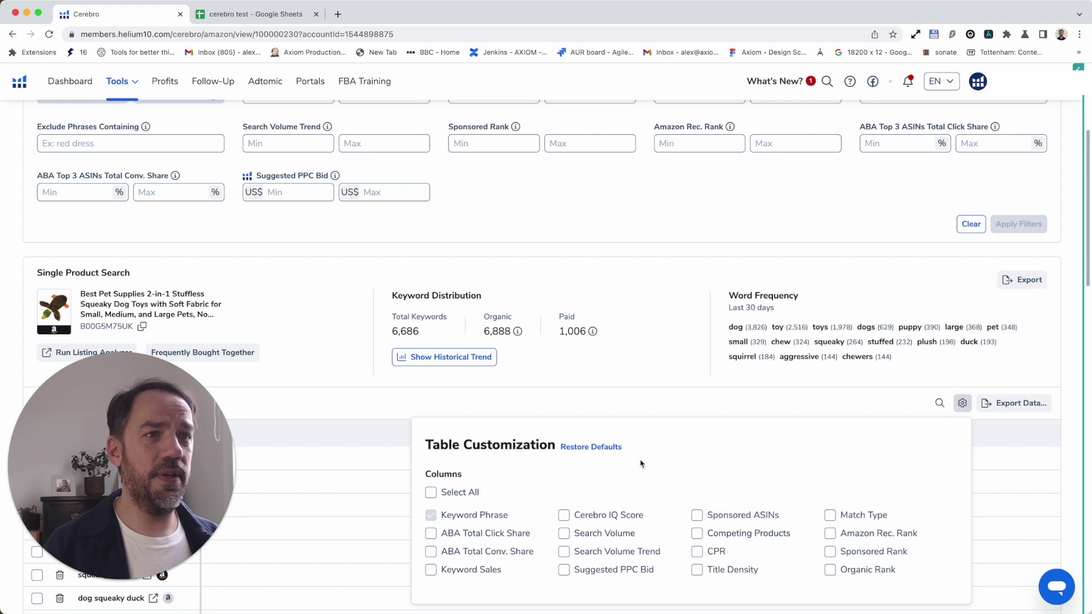
pyautogui.click(1021, 399)
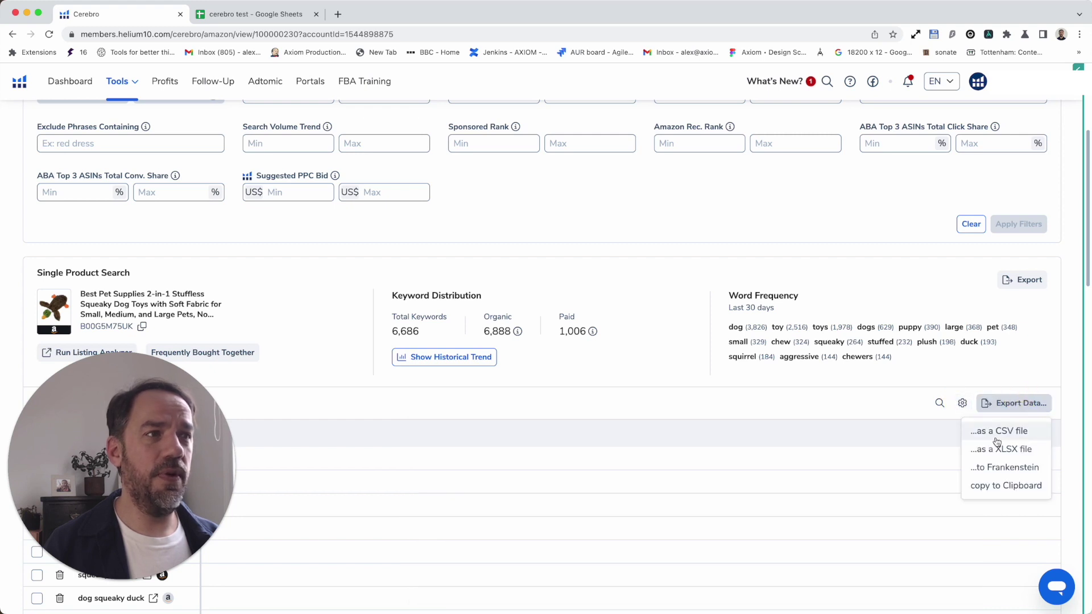
pyautogui.click(1074, 109)
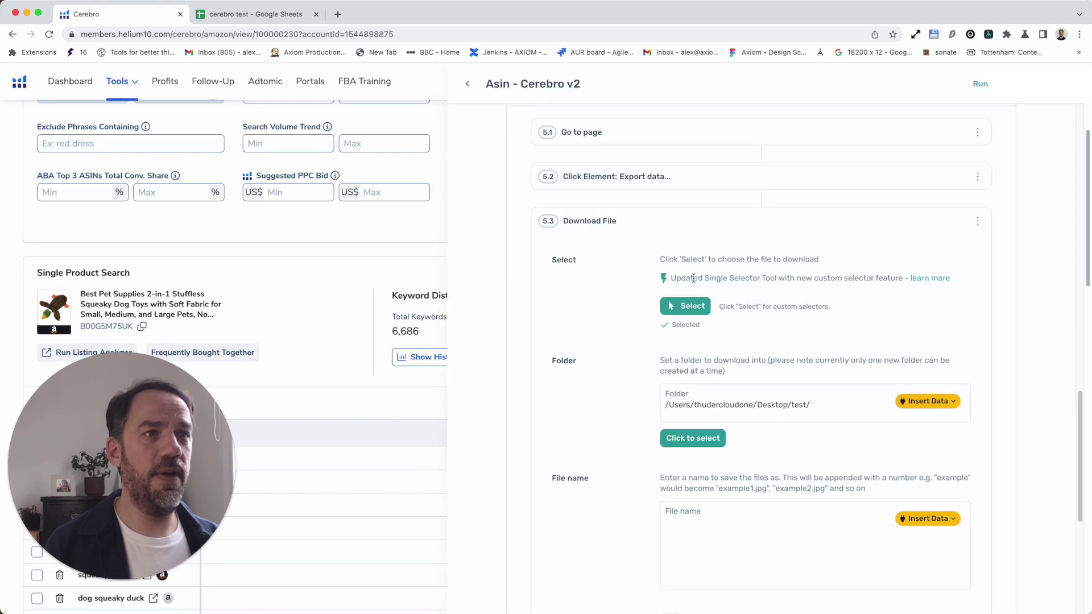
pyautogui.click(684, 306)
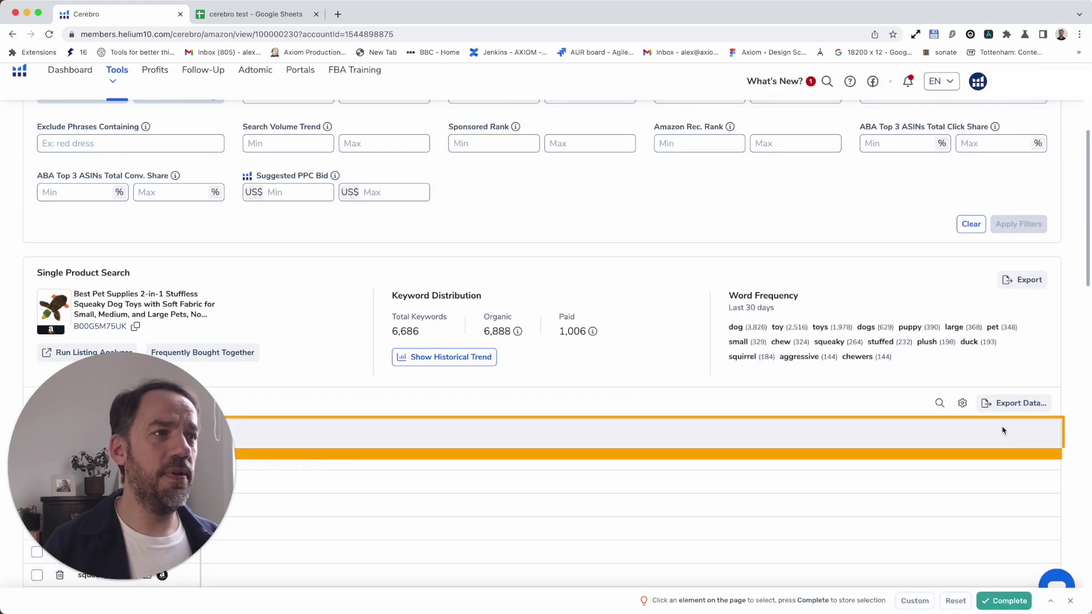
# Step: Target Cerebro's Export Data button for Download File and test a CSV export
pyautogui.click(1016, 403)
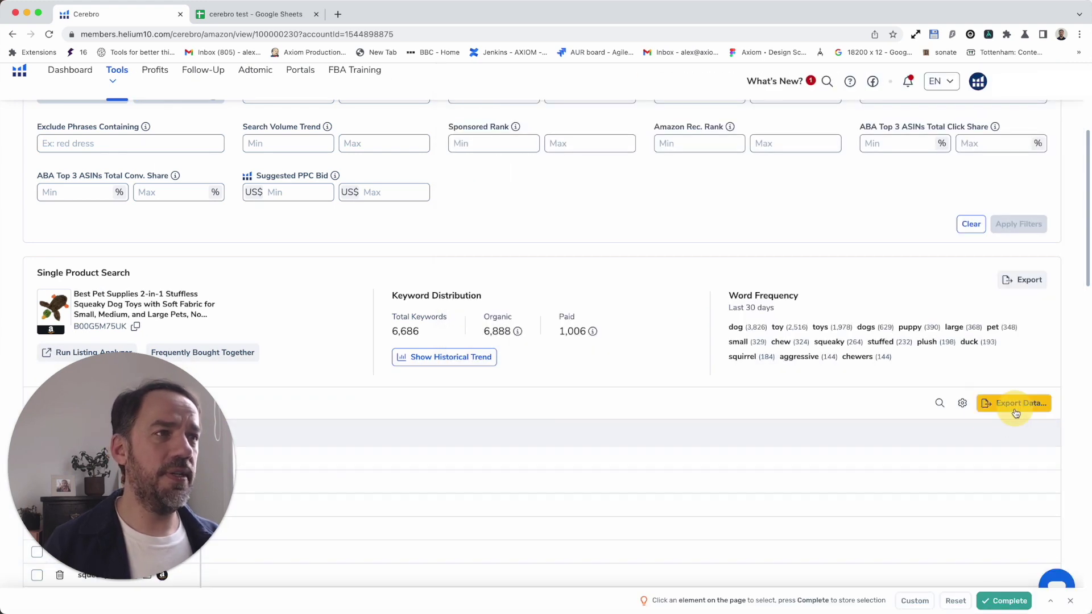
pyautogui.click(1017, 598)
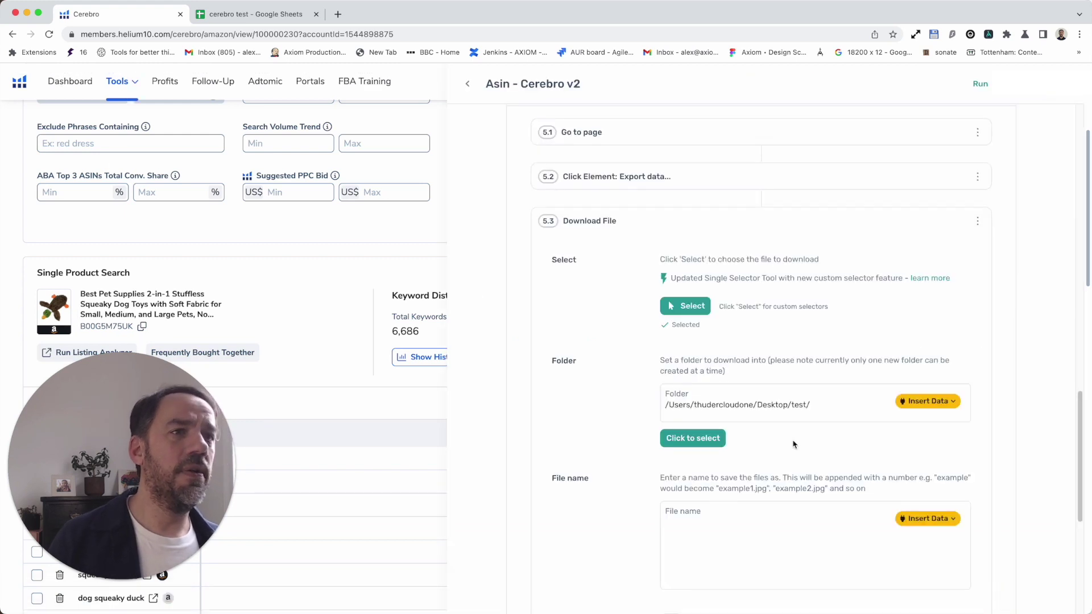
pyautogui.click(442, 66)
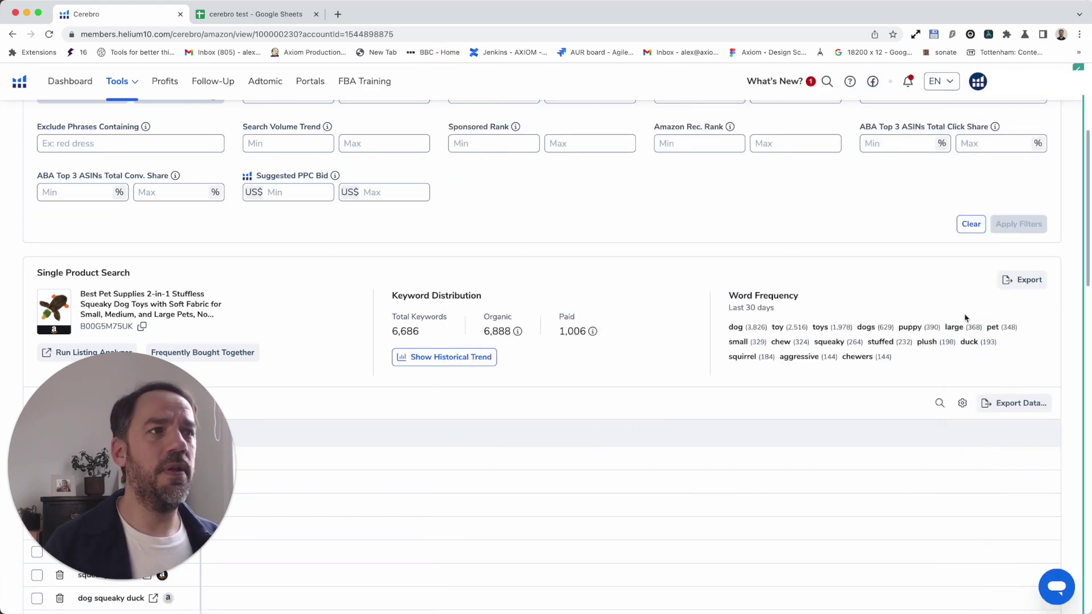
pyautogui.click(1013, 403)
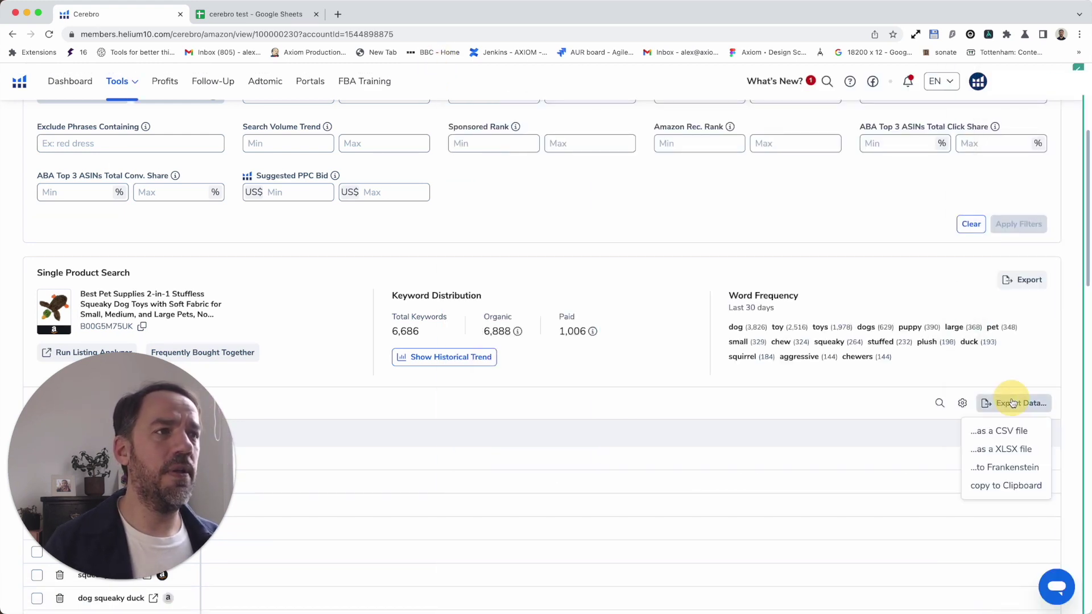
pyautogui.click(1005, 435)
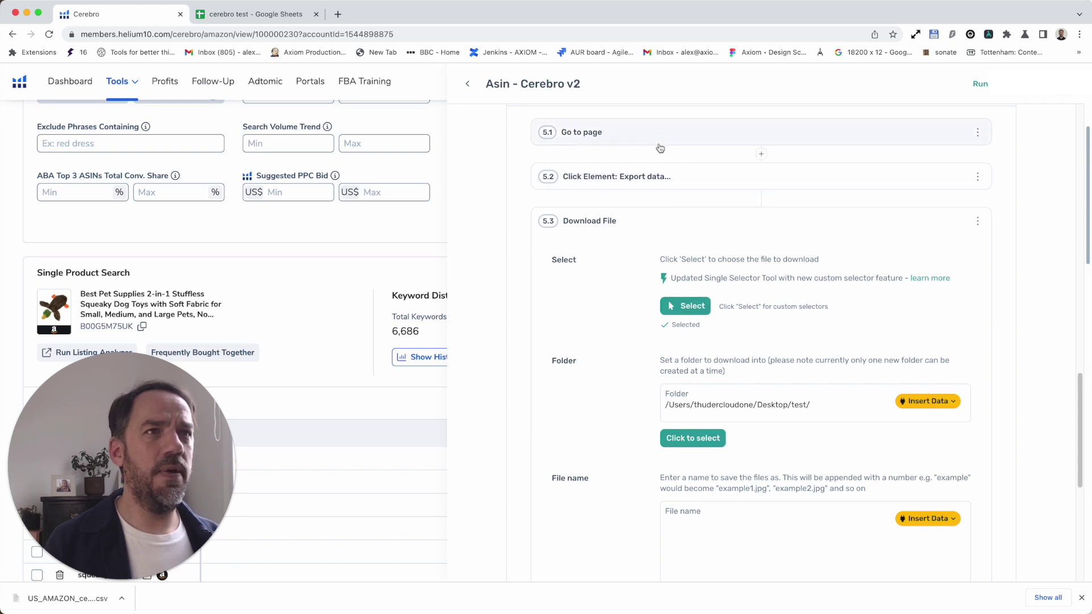
pyautogui.scroll(1, 684, 211)
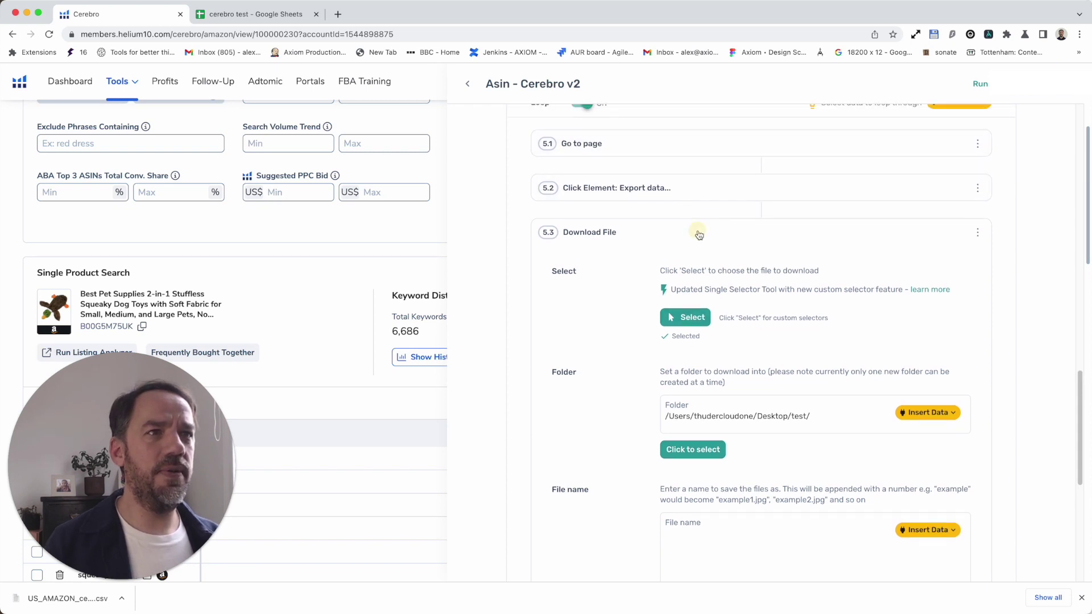
pyautogui.click(696, 231)
# Step: Inspect the '...as a CSV file' export option in DevTools and select its label text
pyautogui.click(441, 70)
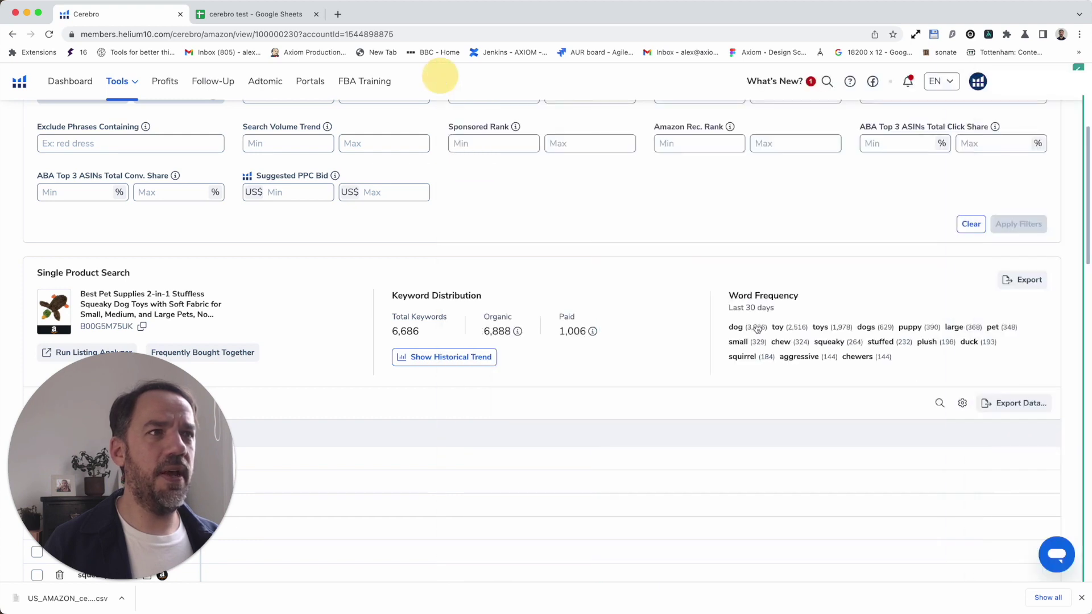
pyautogui.click(1018, 402)
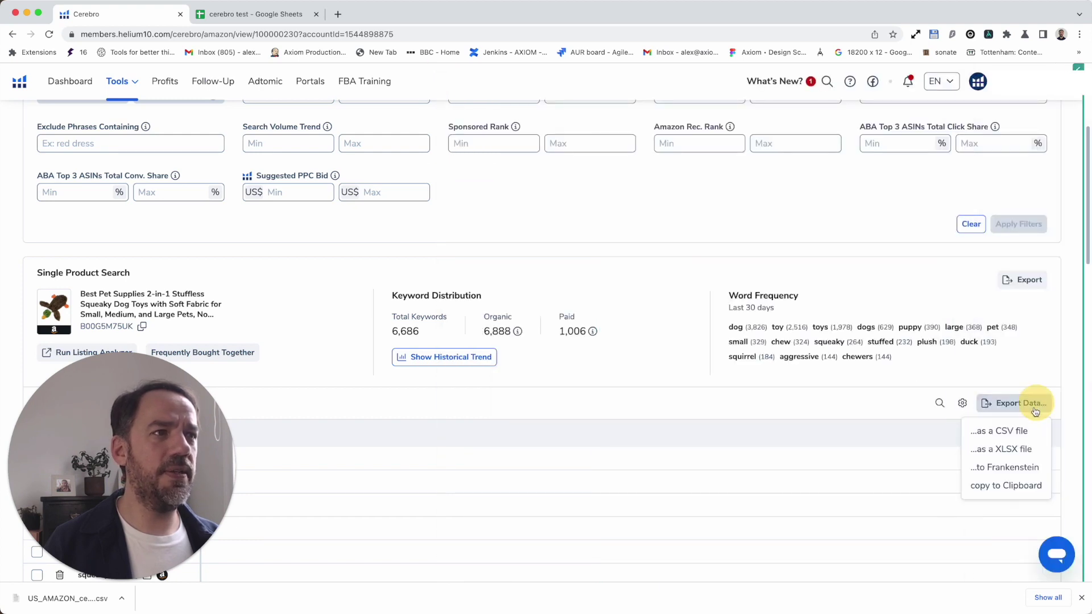
pyautogui.rightClick(1004, 443)
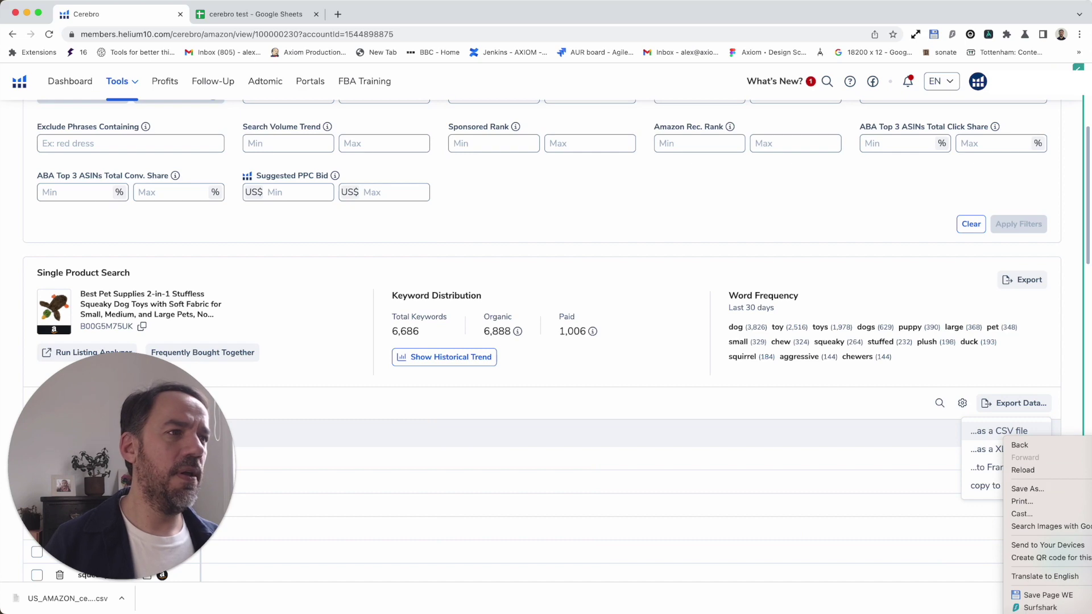
pyautogui.click(1024, 575)
pyautogui.moveTo(375, 311); pyautogui.dragTo(440, 119)
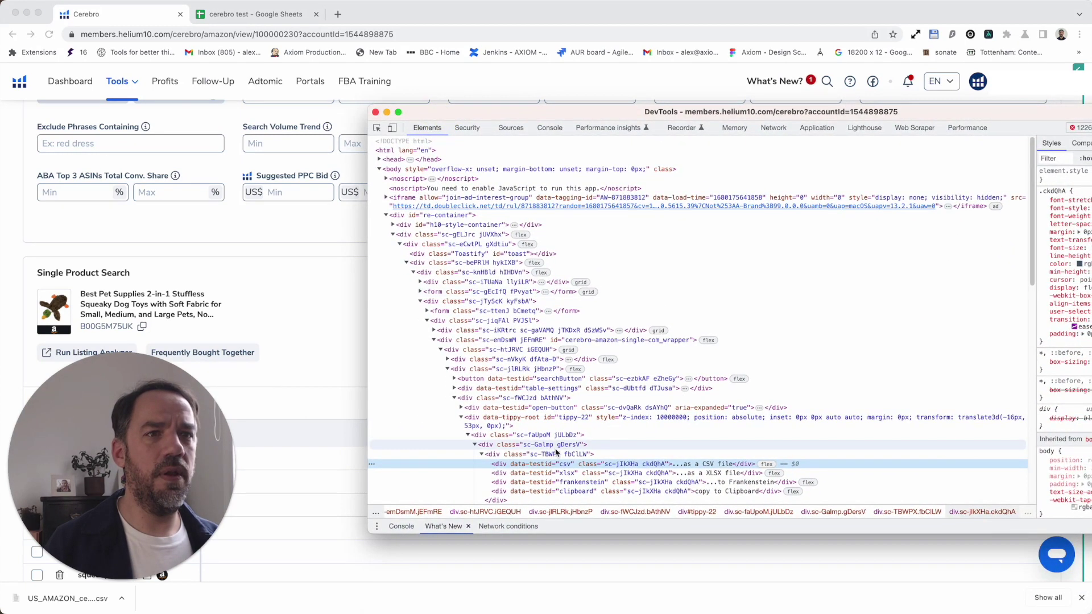
pyautogui.doubleClick(673, 465)
pyautogui.press('super+c')
pyautogui.click(328, 384)
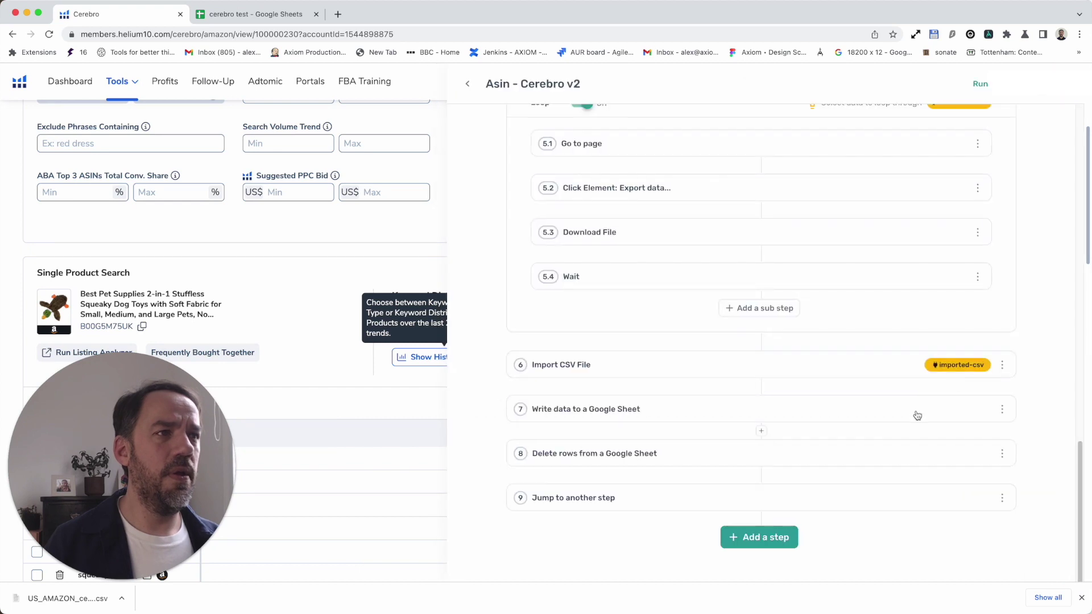
# Step: Check the Import CSV File step, then reopen the Download File step settings
pyautogui.click(771, 378)
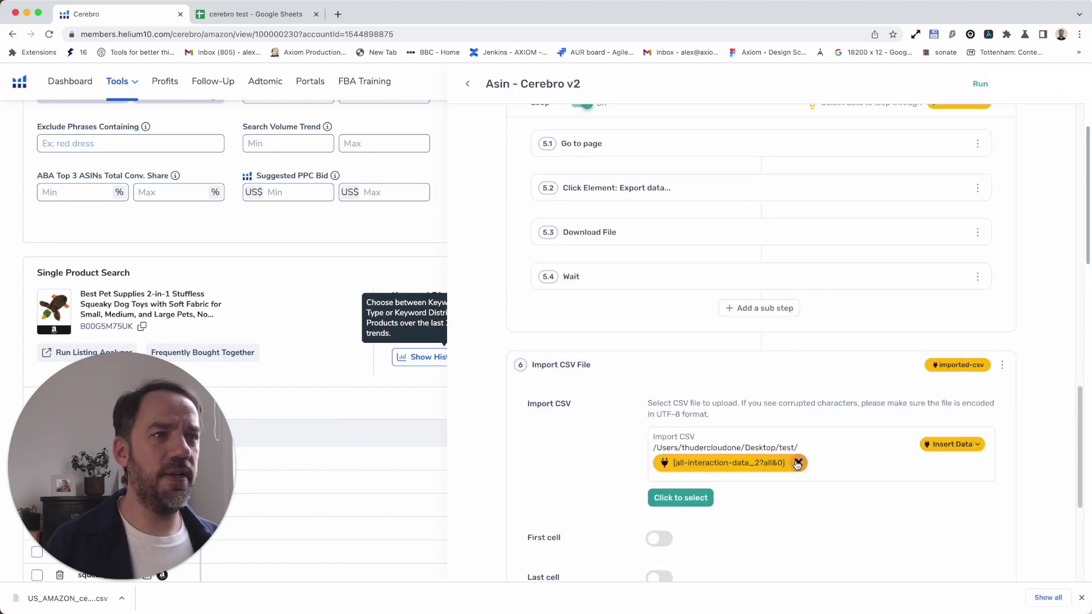
pyautogui.click(692, 363)
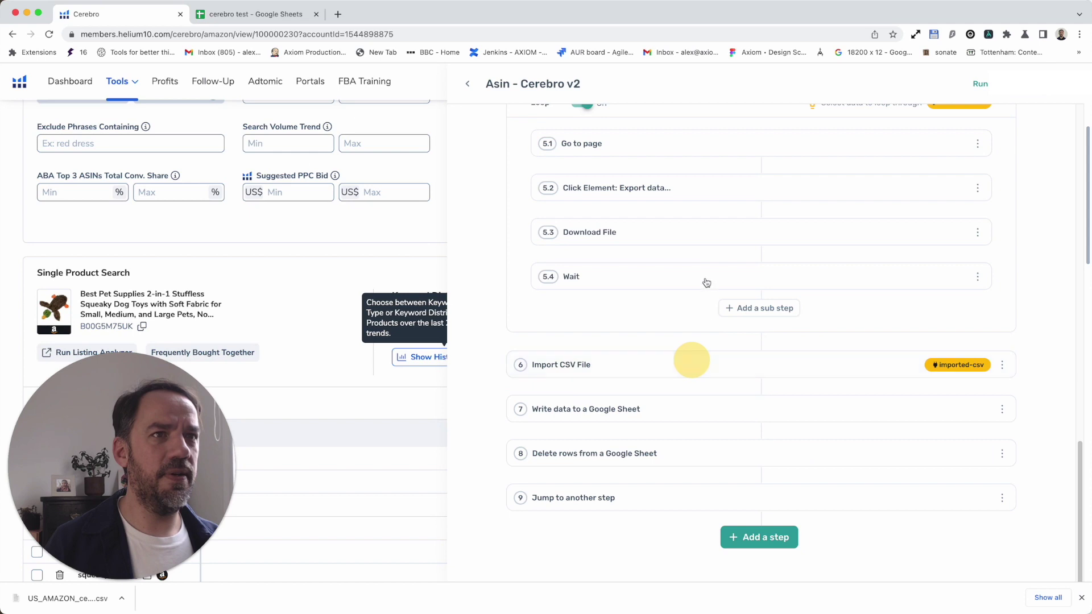
pyautogui.click(710, 239)
# Step: Match the download target by element text '...as a CSV file' instead of HTML
pyautogui.click(686, 317)
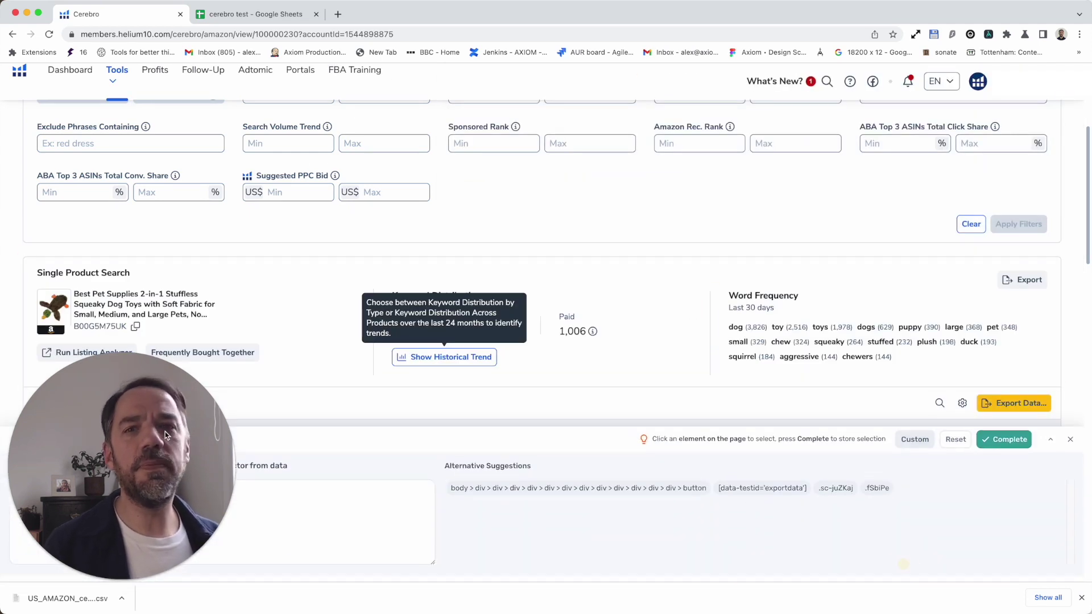
pyautogui.moveTo(65, 399); pyautogui.dragTo(74, 261)
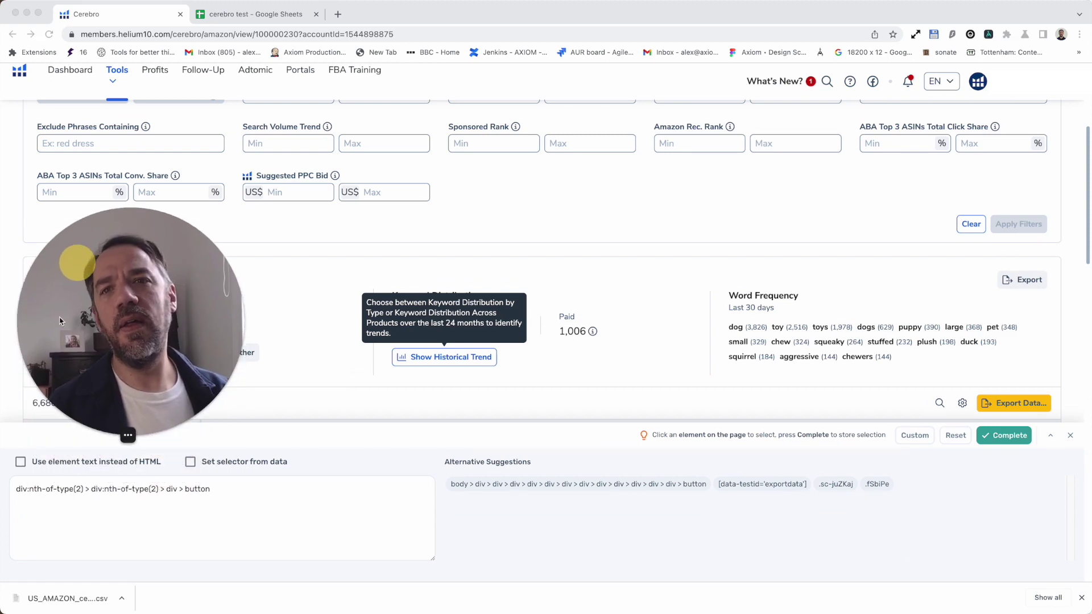
pyautogui.tripleClick(21, 488)
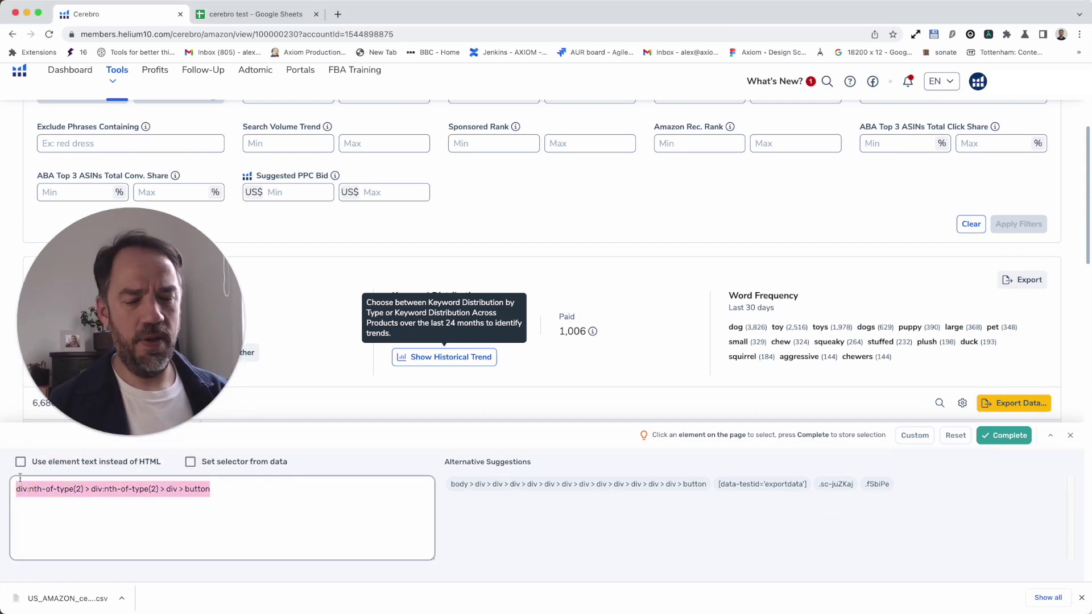
pyautogui.press('super+v')
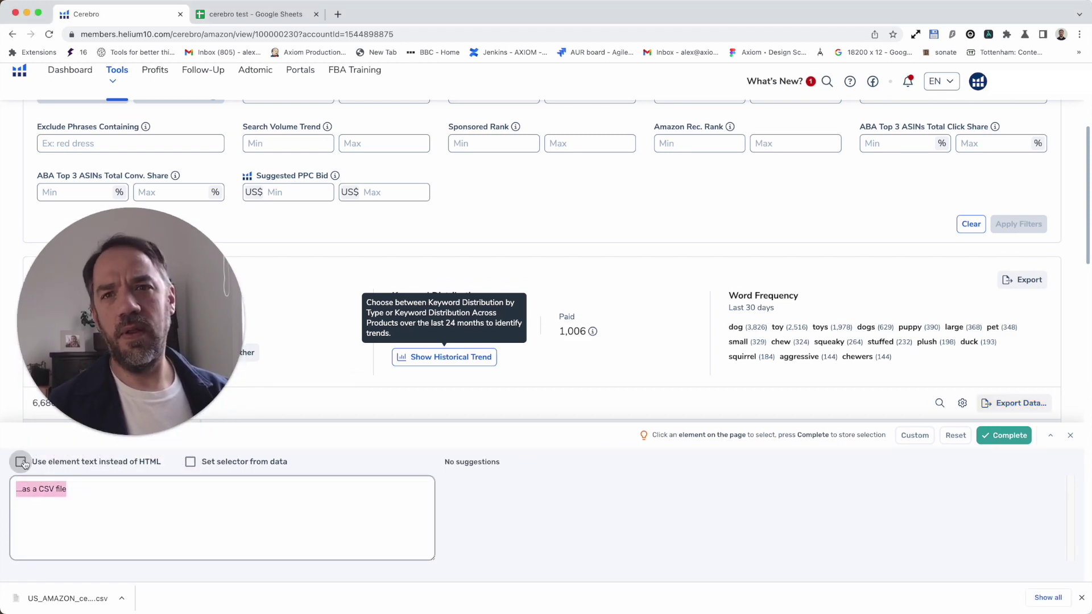
pyautogui.click(21, 462)
pyautogui.tripleClick(30, 490)
pyautogui.click(31, 491)
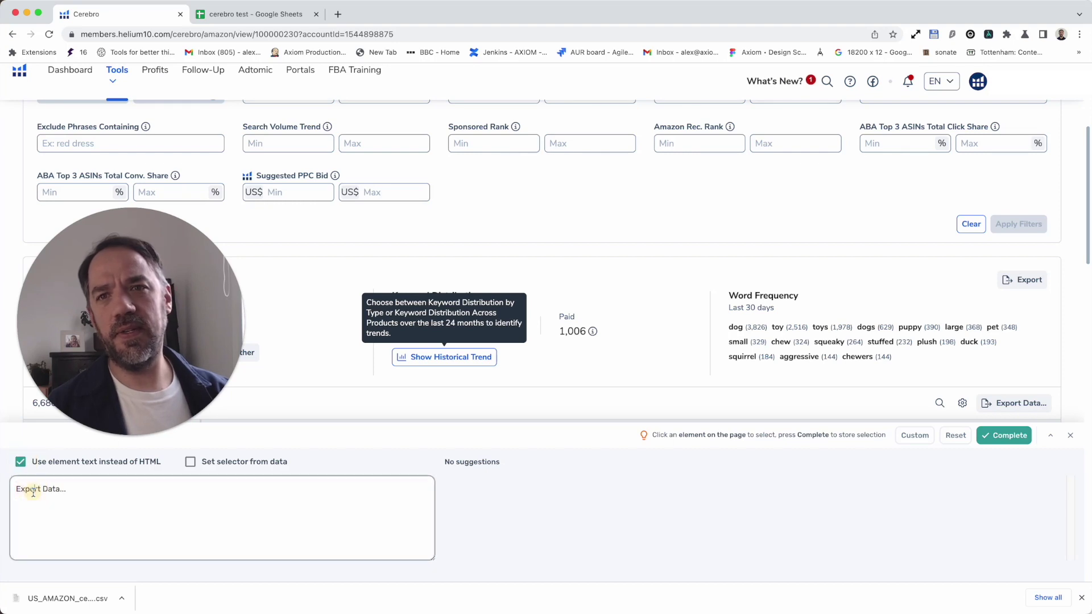
pyautogui.tripleClick(32, 490)
pyautogui.press('super+v')
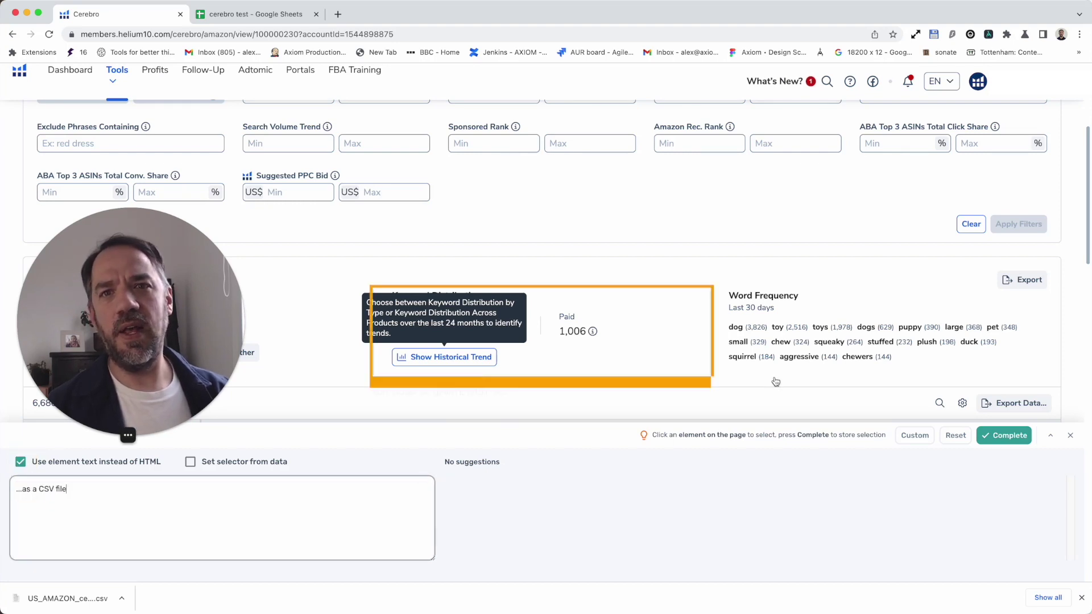
pyautogui.click(1004, 435)
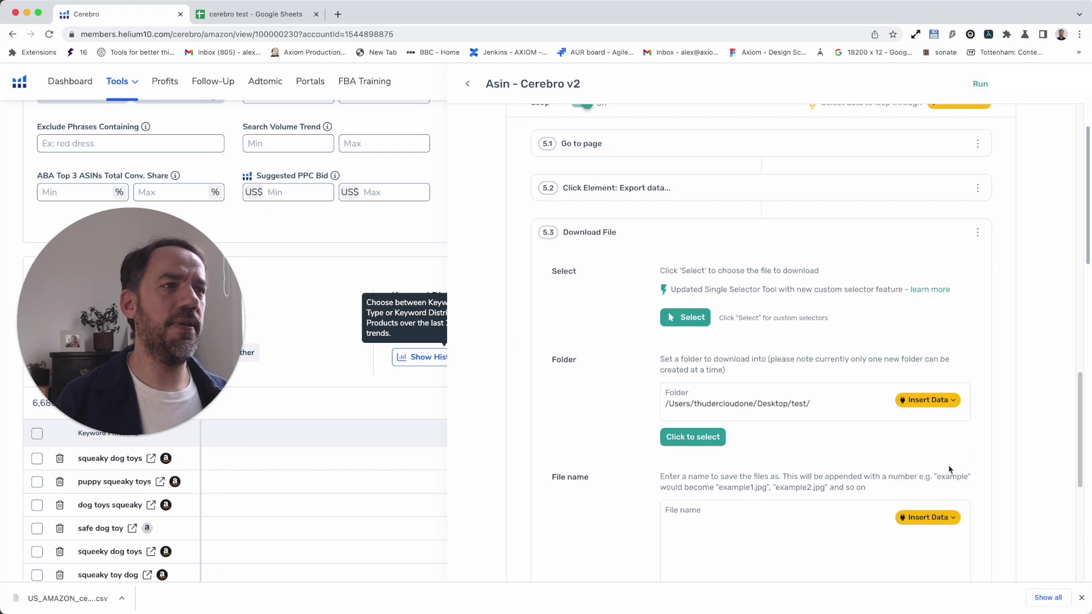
# Step: Fold the Download File step, check Cerebro's export formats, and return to the step list
pyautogui.click(706, 248)
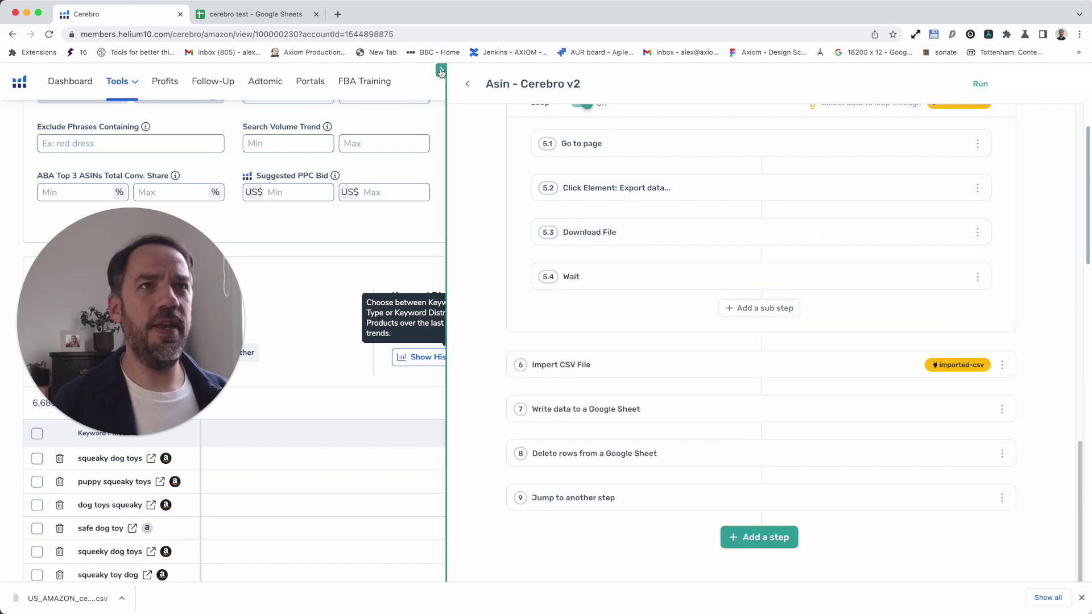
pyautogui.click(676, 188)
pyautogui.click(1015, 415)
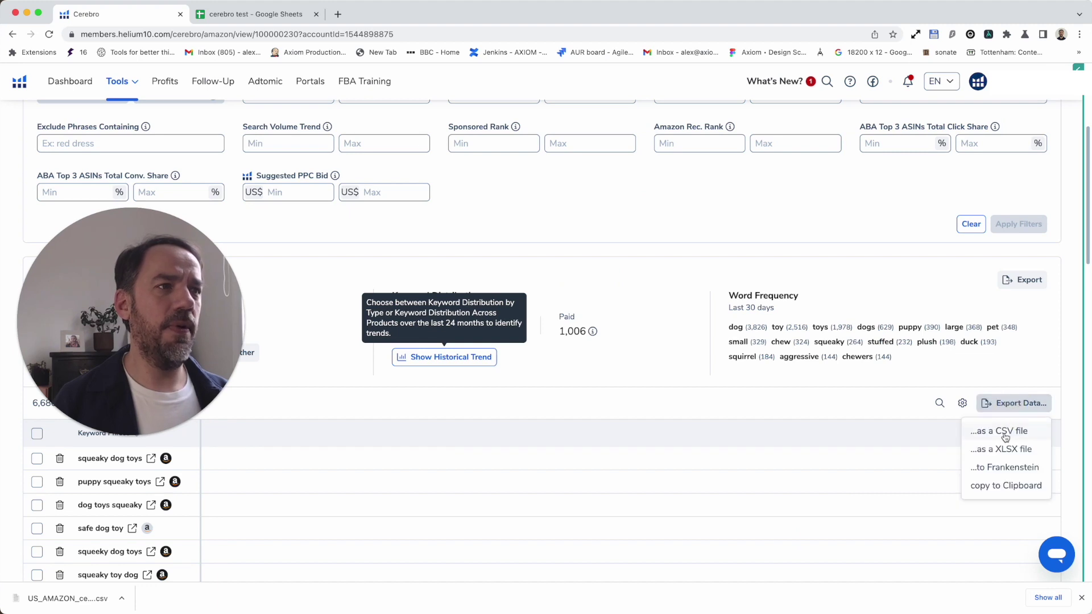
pyautogui.click(1085, 108)
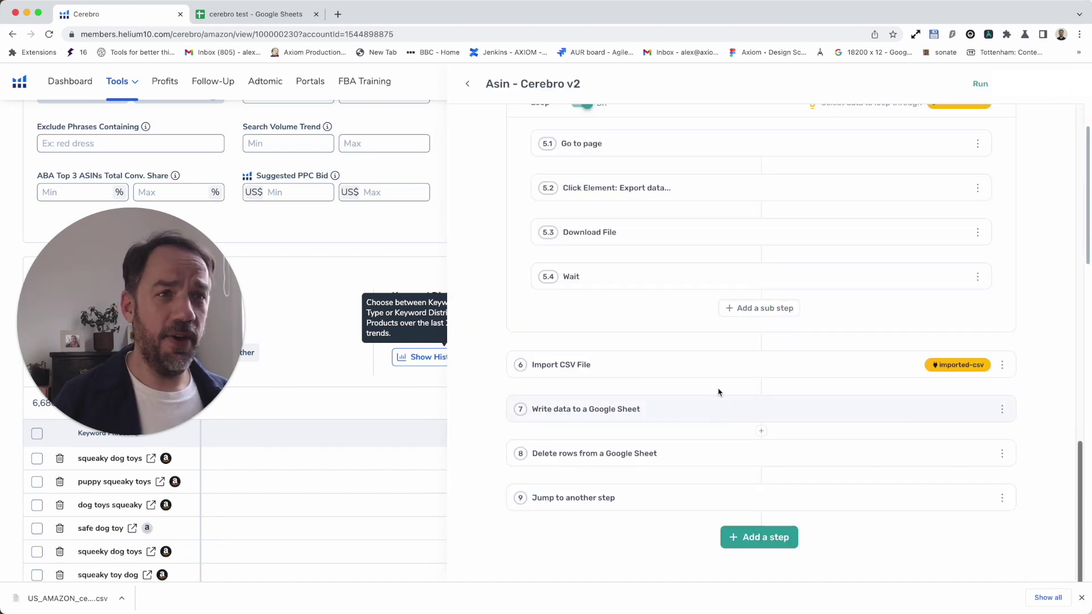
# Step: Replace the Import CSV File path's data chip with Column A of all-interaction-data_2
pyautogui.click(716, 369)
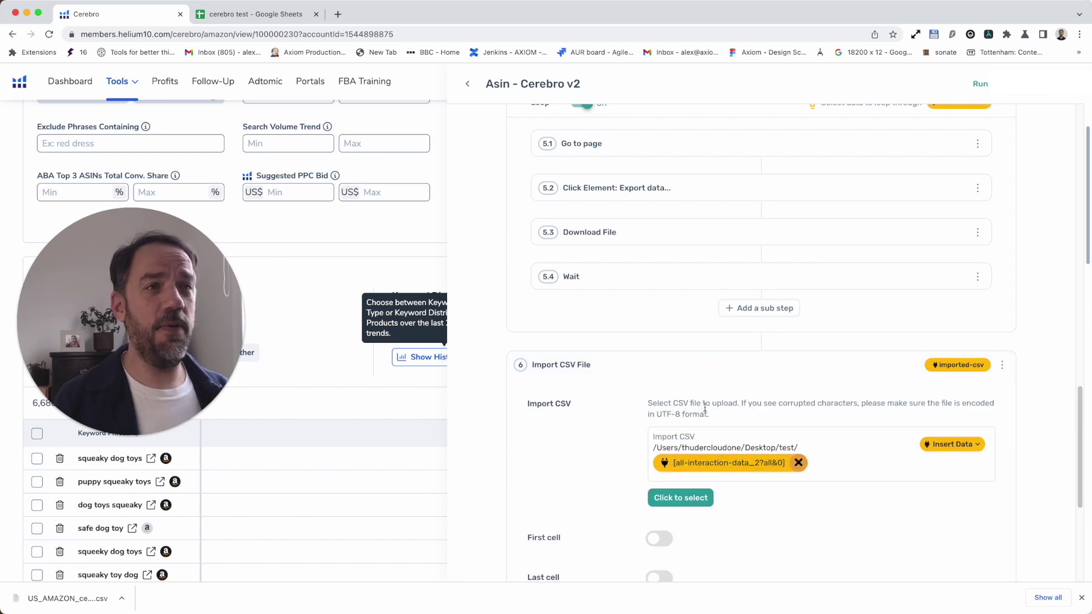
pyautogui.scroll(3, 705, 408)
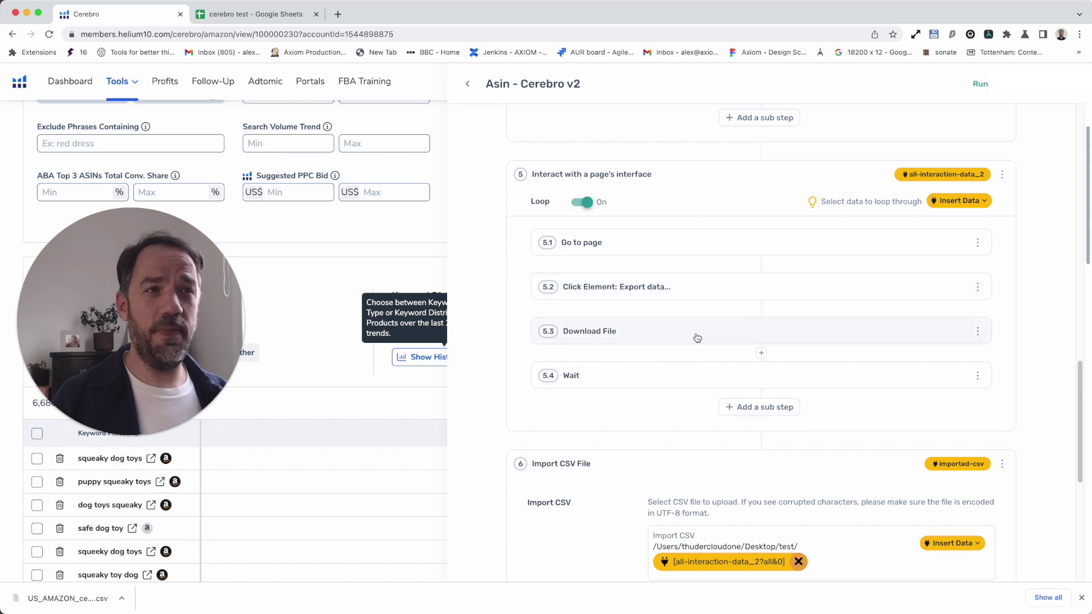
pyautogui.scroll(-3, 685, 409)
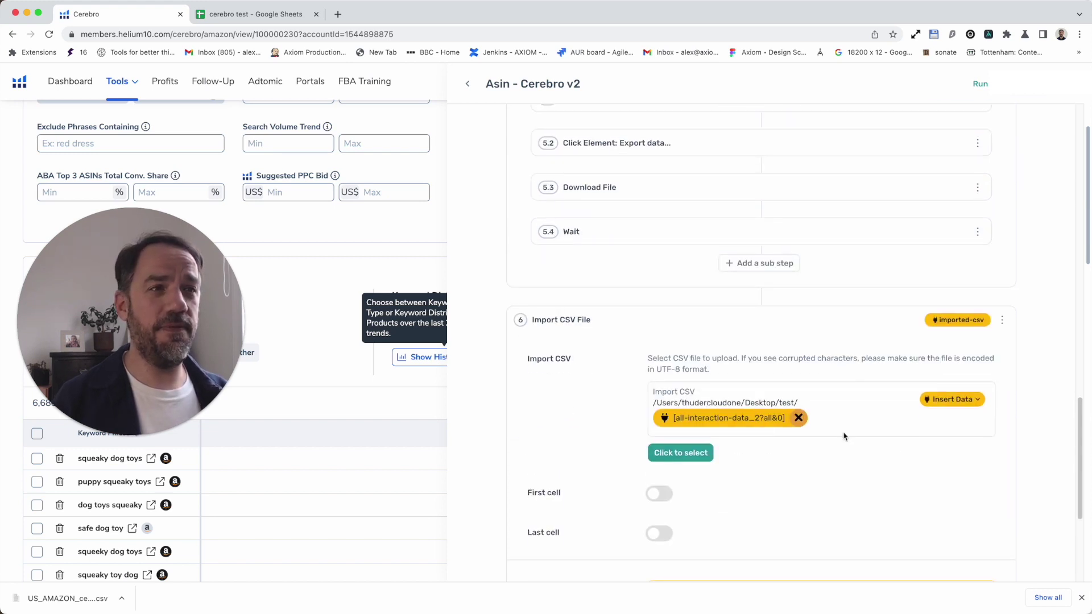
pyautogui.click(799, 418)
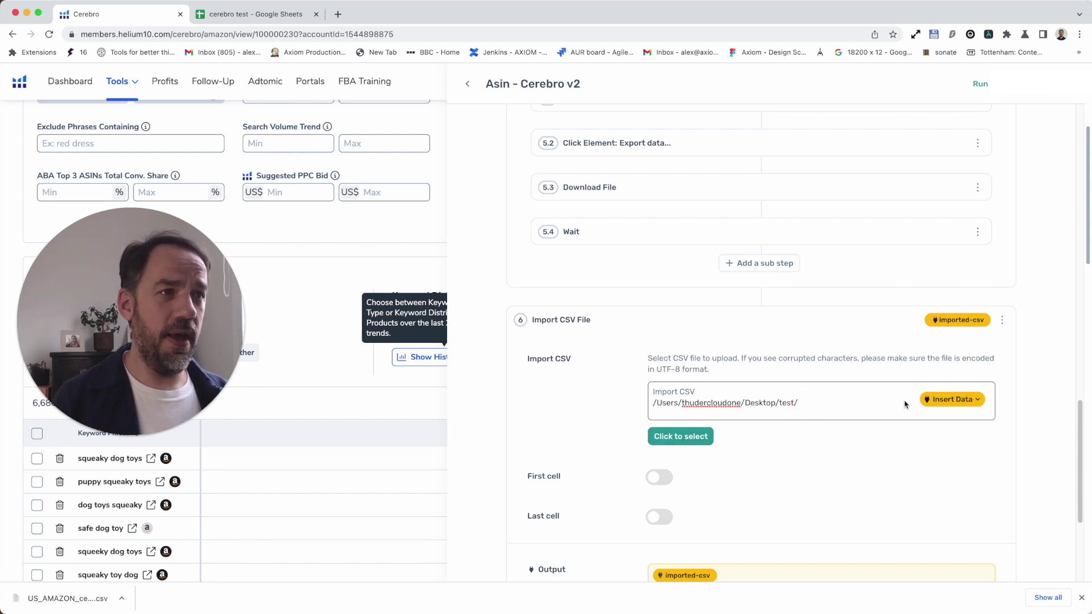
pyautogui.click(939, 401)
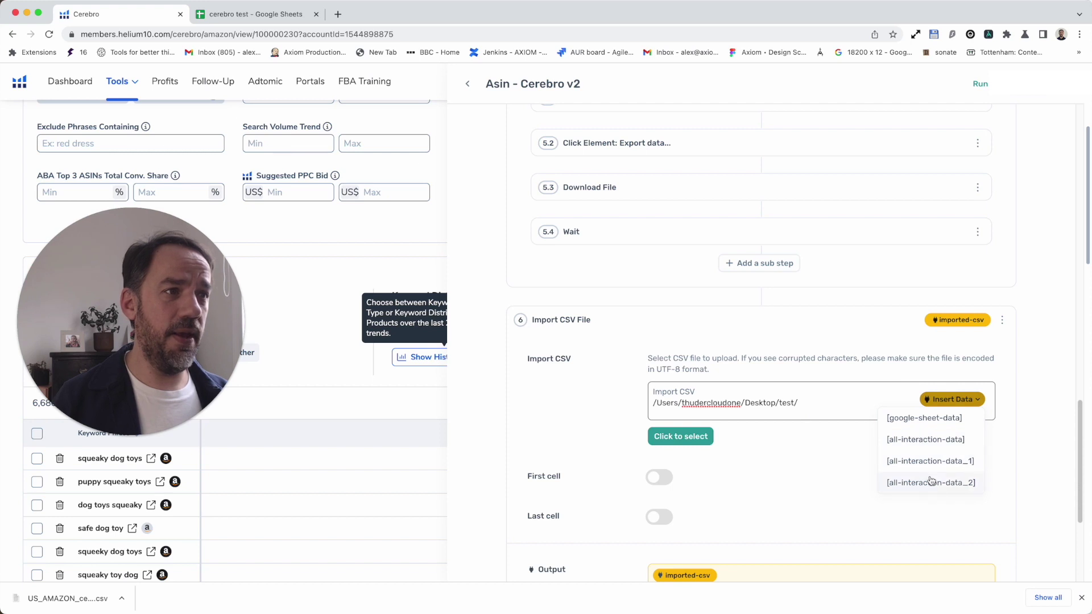
pyautogui.scroll(3, 795, 365)
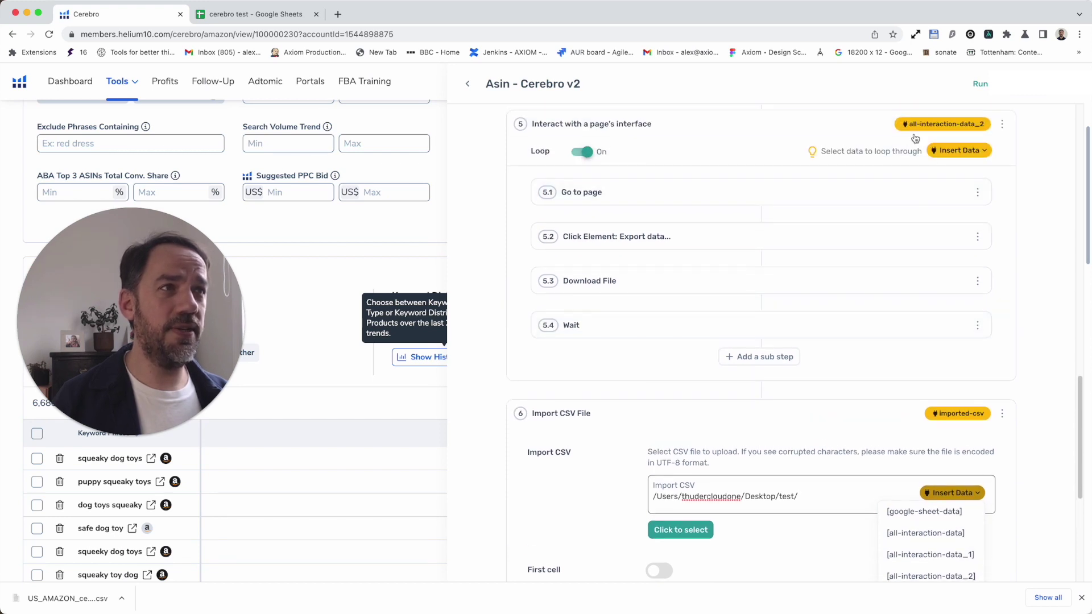
pyautogui.scroll(-5, 882, 462)
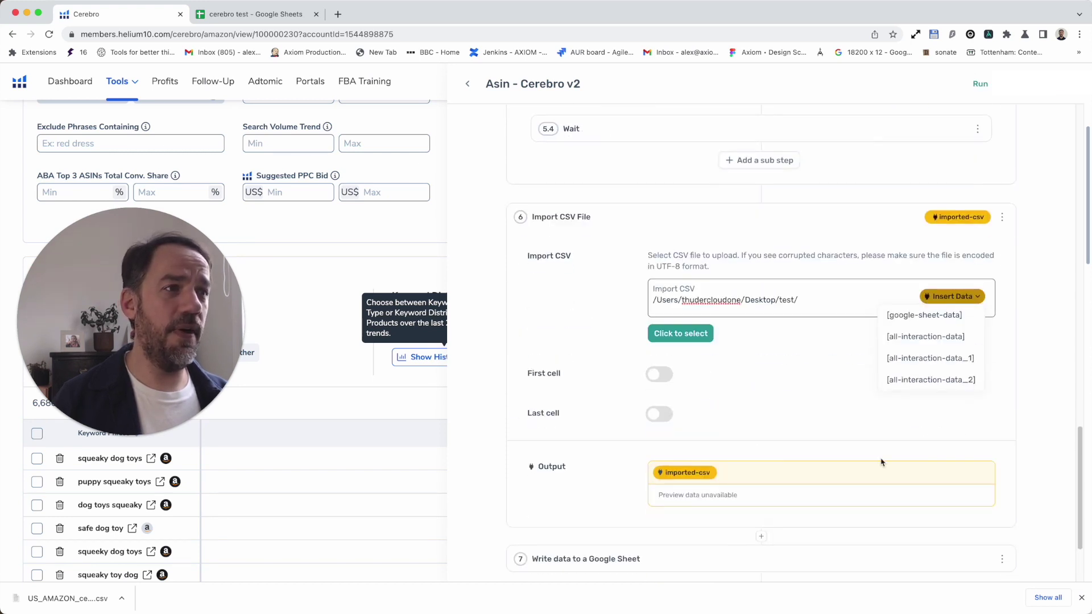
pyautogui.click(898, 381)
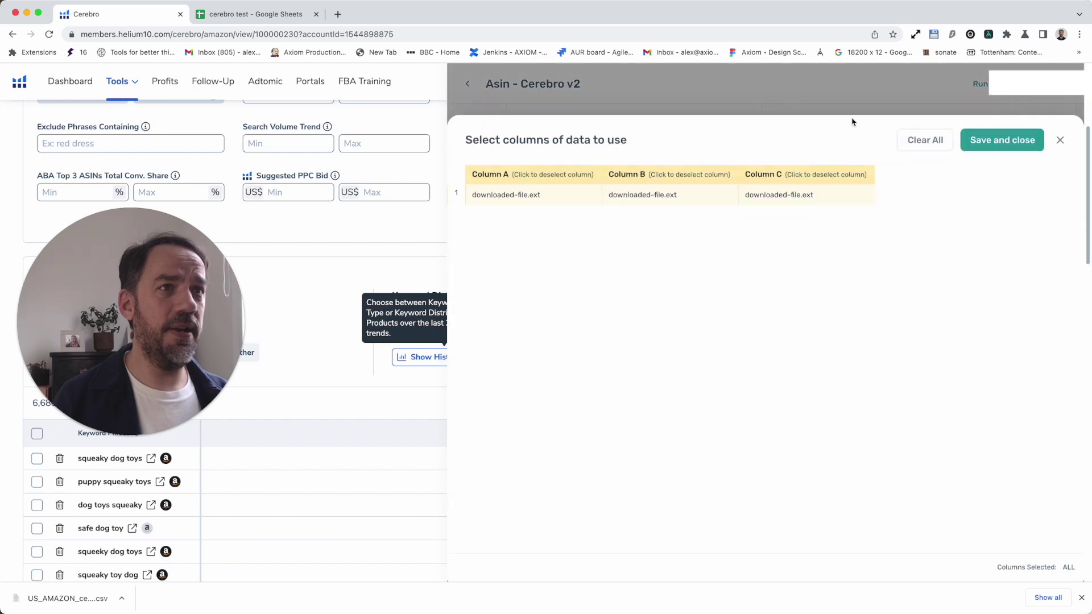
pyautogui.click(920, 140)
pyautogui.click(594, 173)
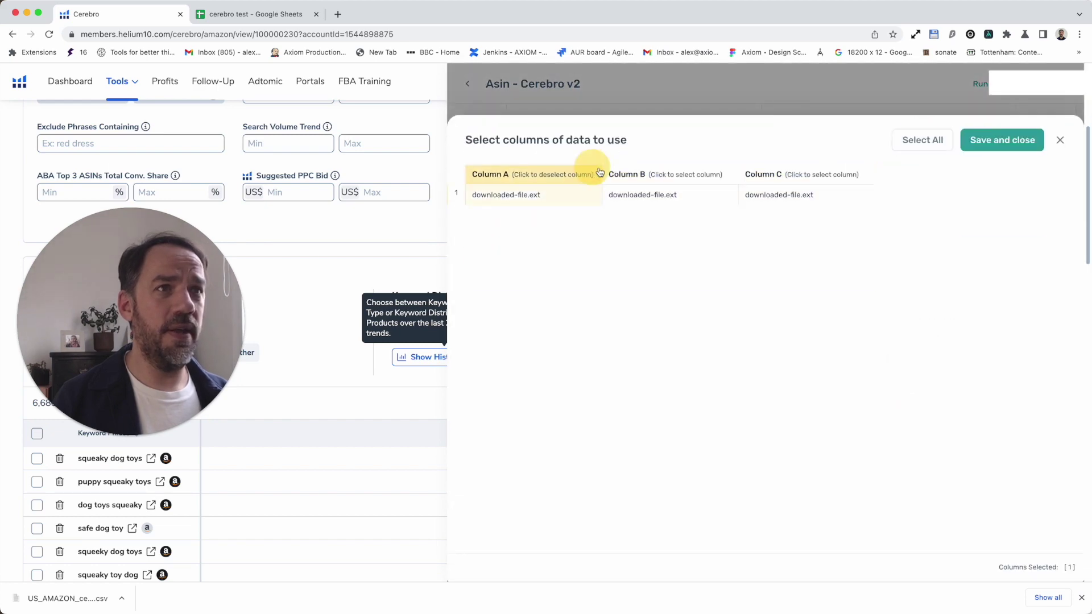
pyautogui.click(1004, 142)
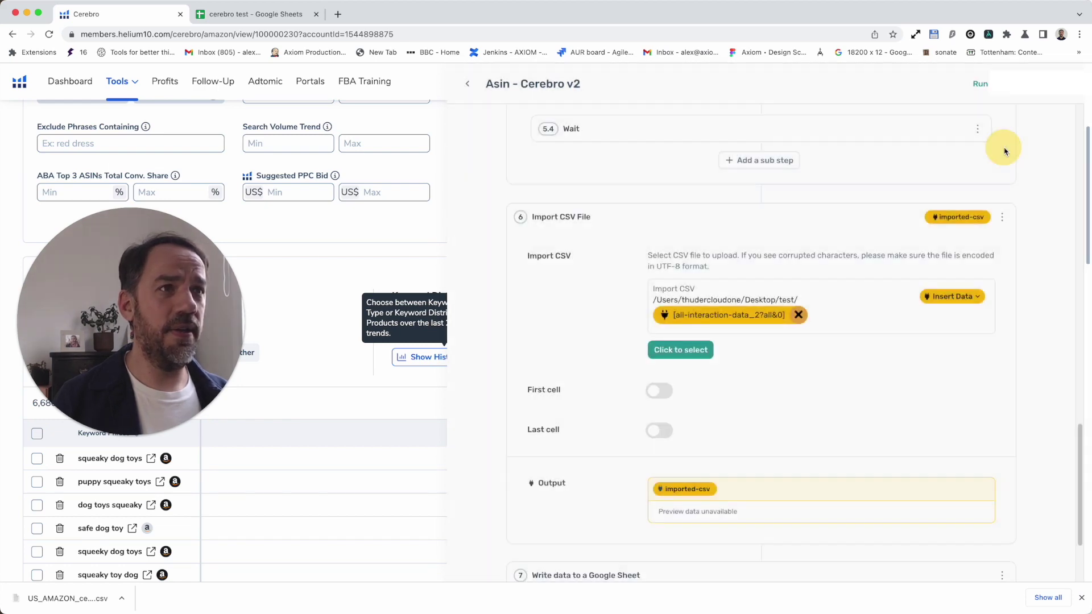
pyautogui.click(752, 229)
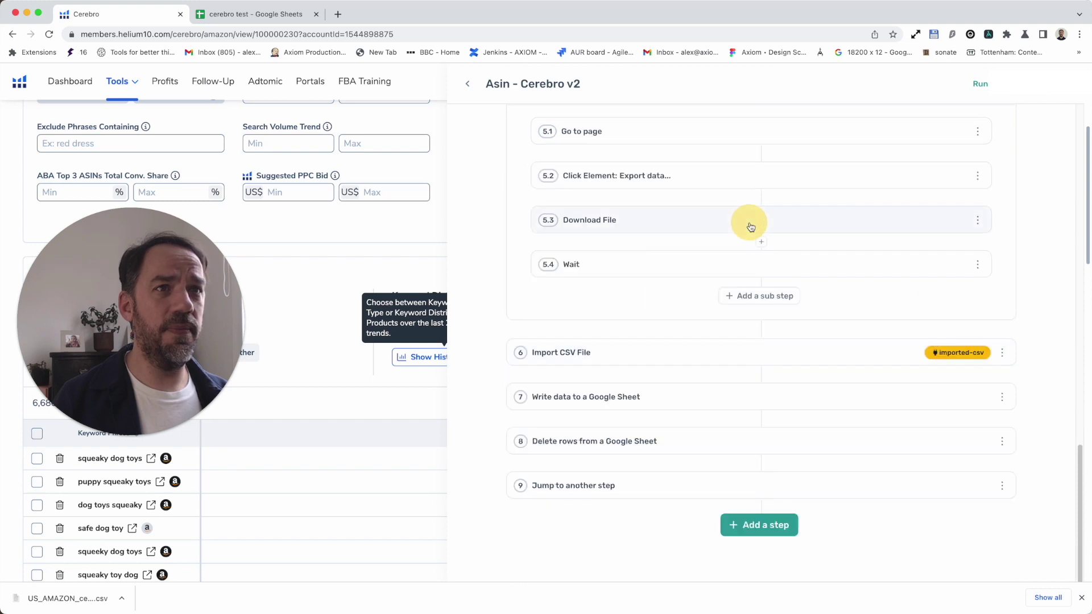
# Step: Review step 7's Spreadsheet, Sheet name, DATA and Write options appending imported-csv to cerebro test's data sheet
pyautogui.click(732, 395)
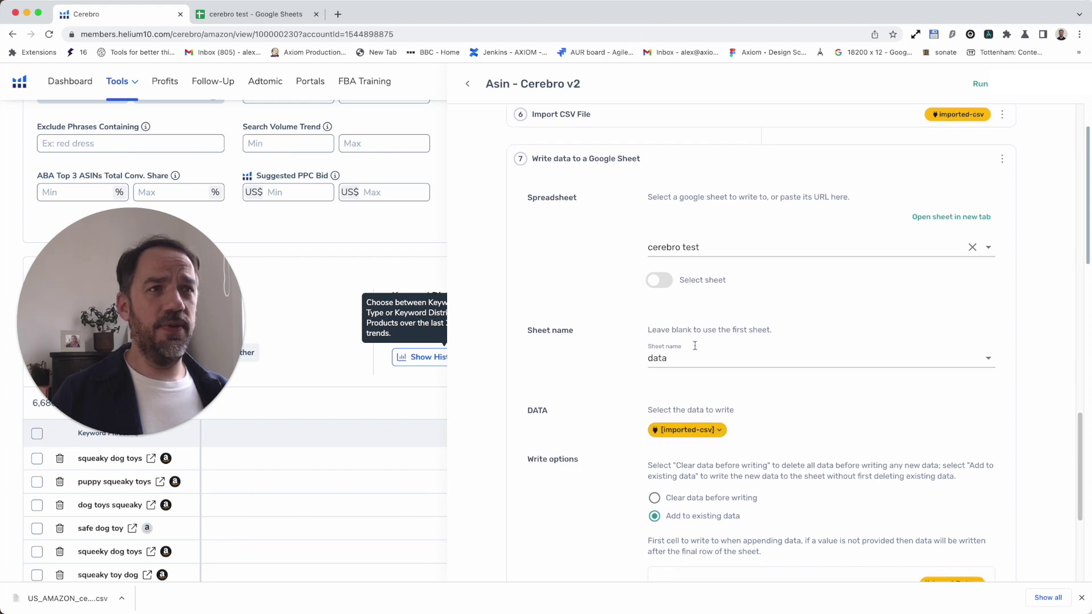
pyautogui.scroll(-3, 679, 369)
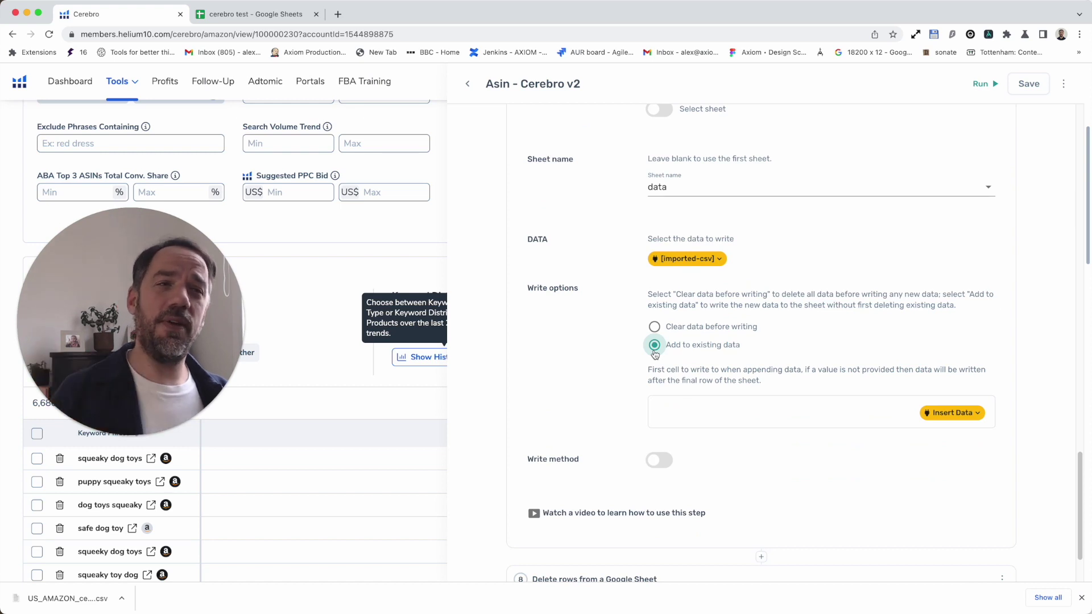
pyautogui.scroll(1, 683, 284)
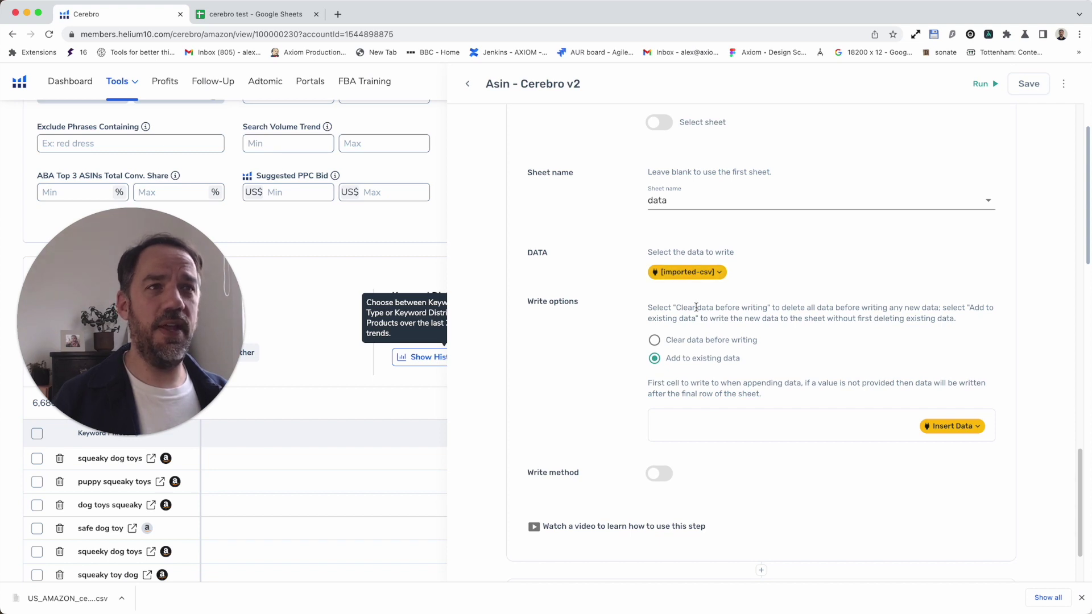
pyautogui.scroll(6, 696, 307)
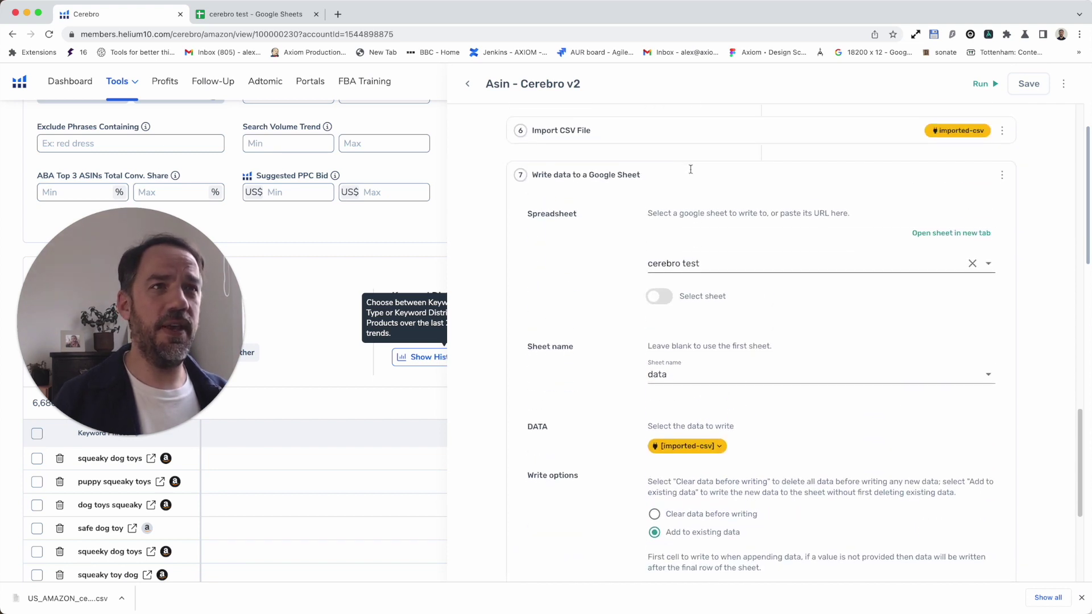
# Step: Fold step 7 and review step 8, Delete rows from a Google Sheet
pyautogui.click(690, 170)
pyautogui.click(707, 432)
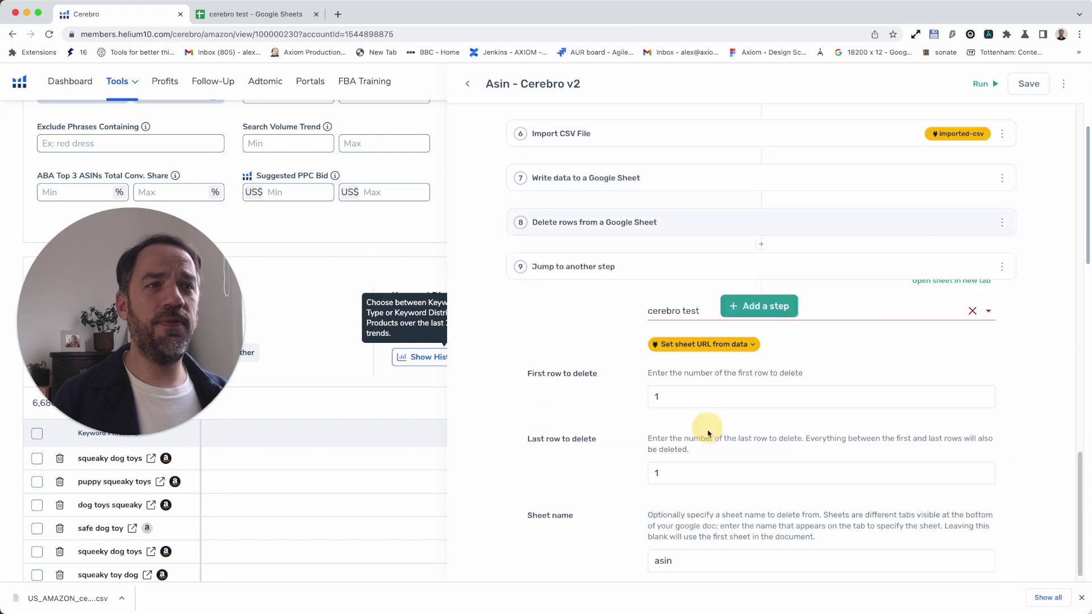
pyautogui.scroll(-3, 707, 438)
pyautogui.scroll(2, 705, 446)
pyautogui.scroll(1, 689, 470)
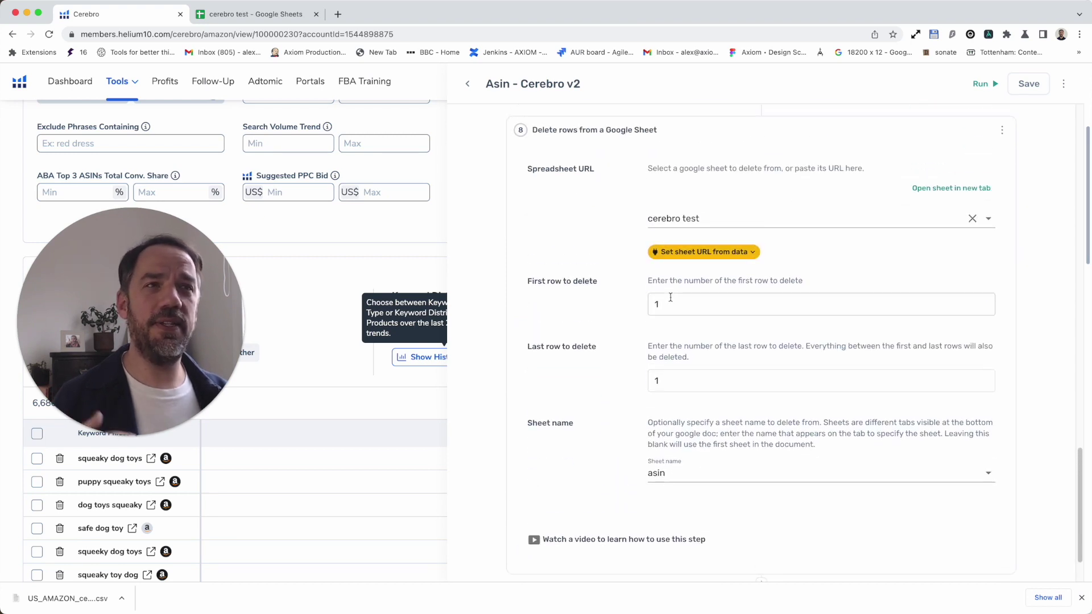
pyautogui.click(692, 132)
# Step: Open step 9 Jump to another step and select its maximum cycles value of 30
pyautogui.click(699, 490)
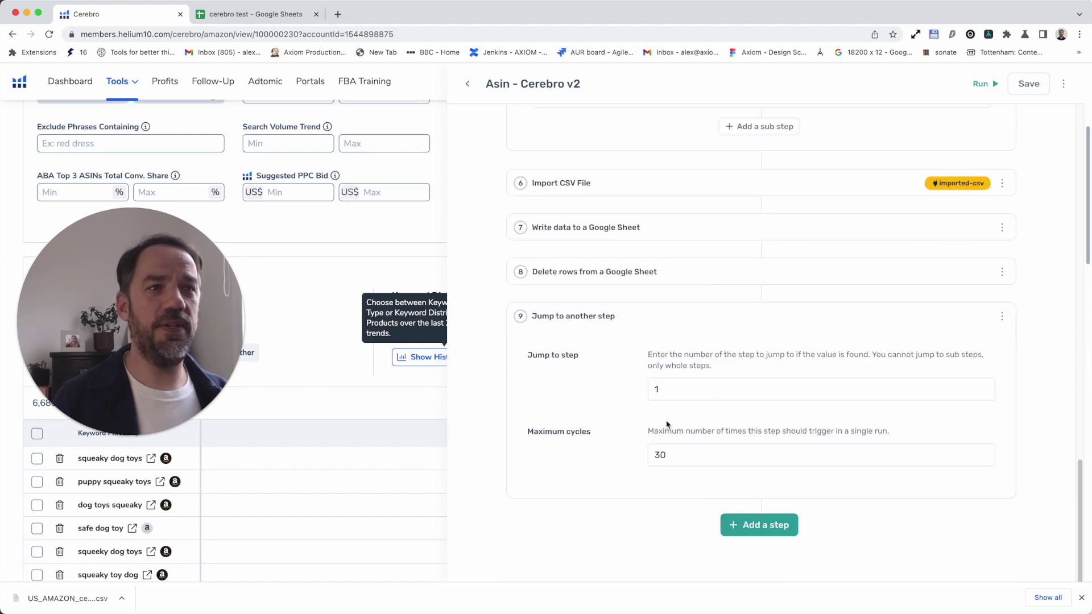
pyautogui.scroll(20, 668, 424)
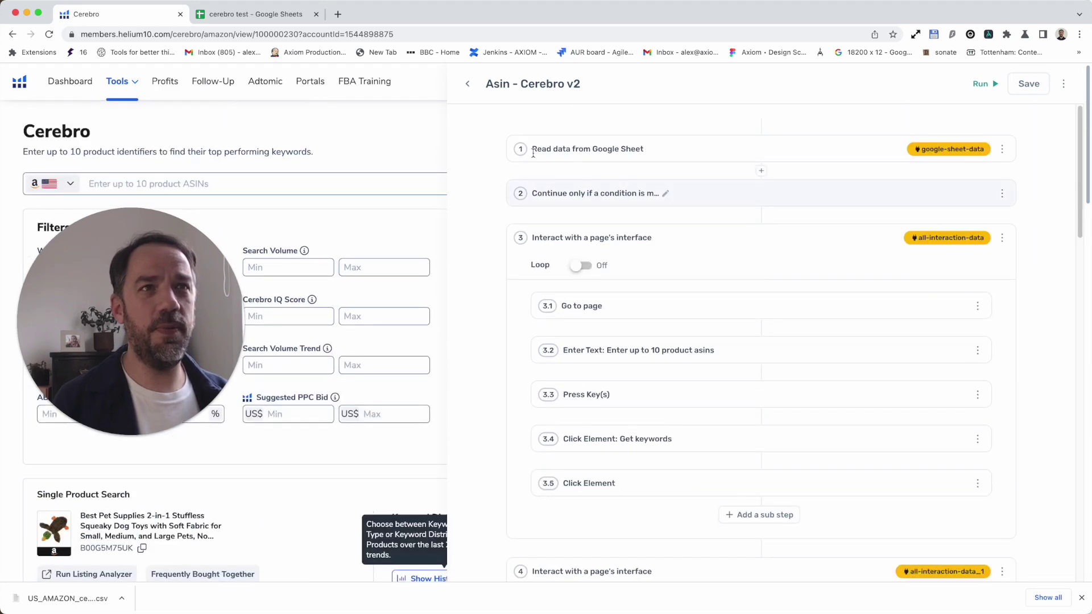
pyautogui.scroll(-20, 870, 456)
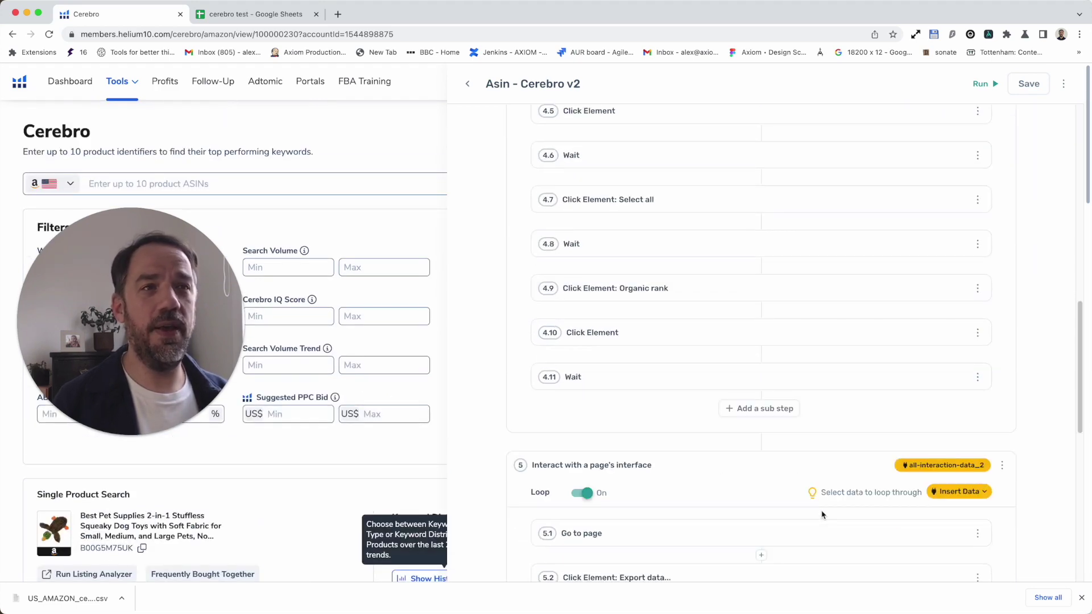
pyautogui.scroll(-2, 817, 520)
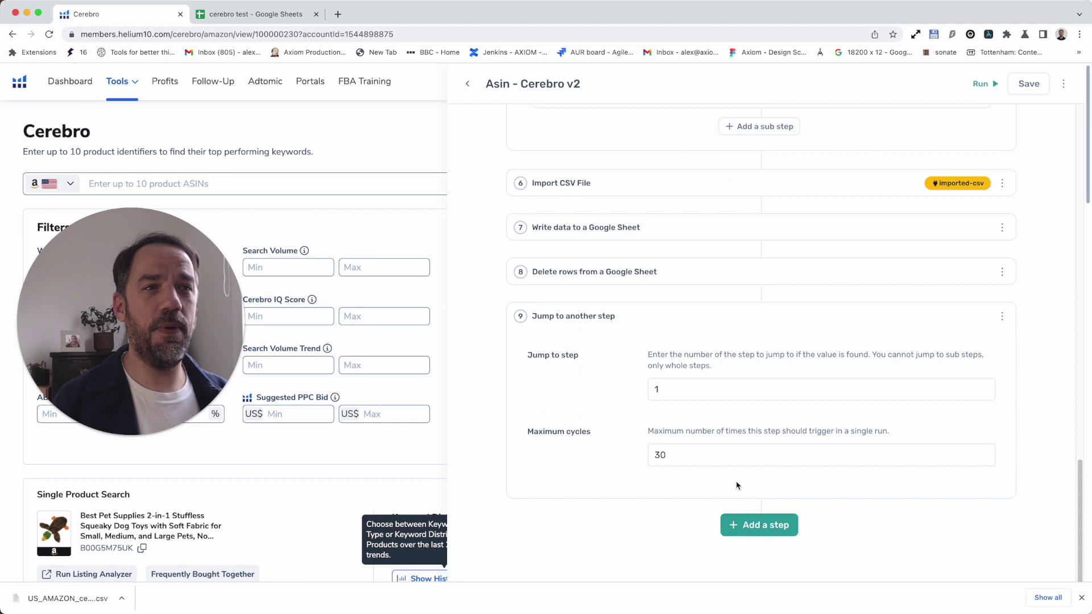
pyautogui.doubleClick(721, 450)
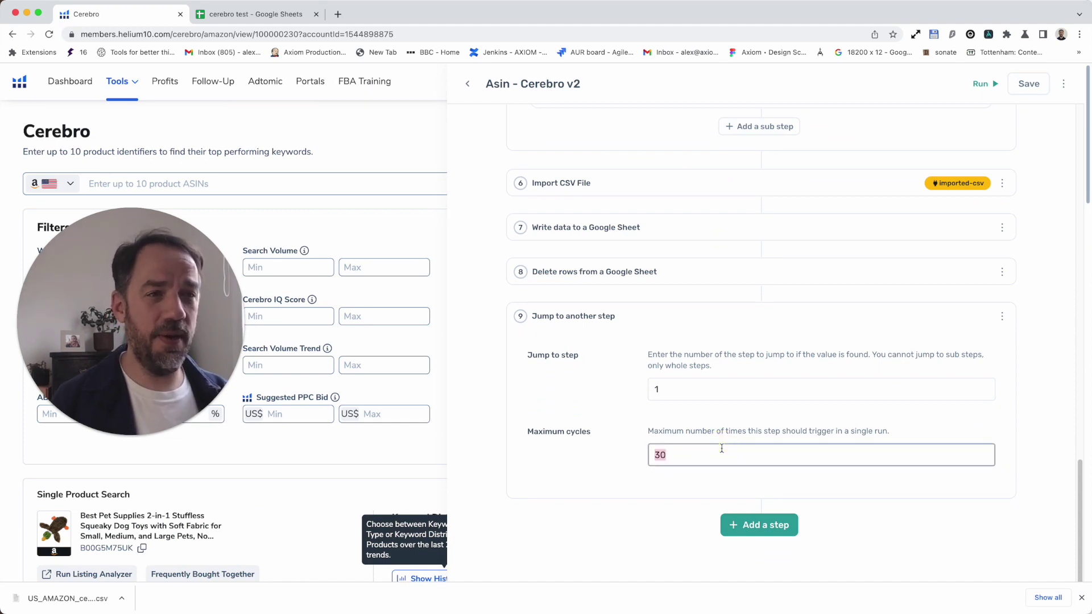
# Step: Delete the 30 from the Jump step's Maximum cycles field and refocus the empty field
pyautogui.press('BackSpace')
pyautogui.click(592, 476)
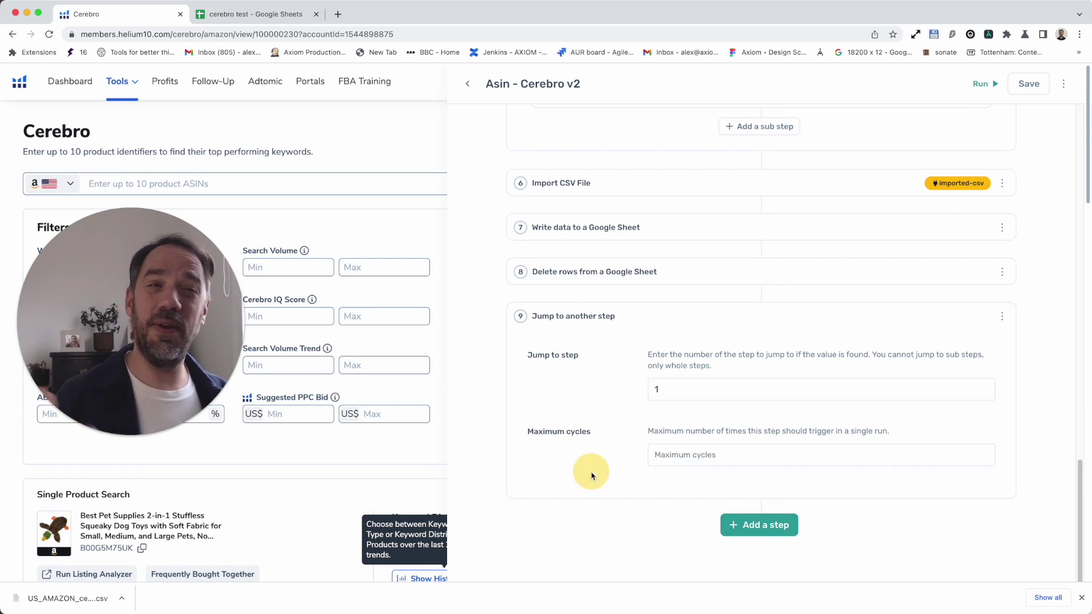
pyautogui.click(665, 458)
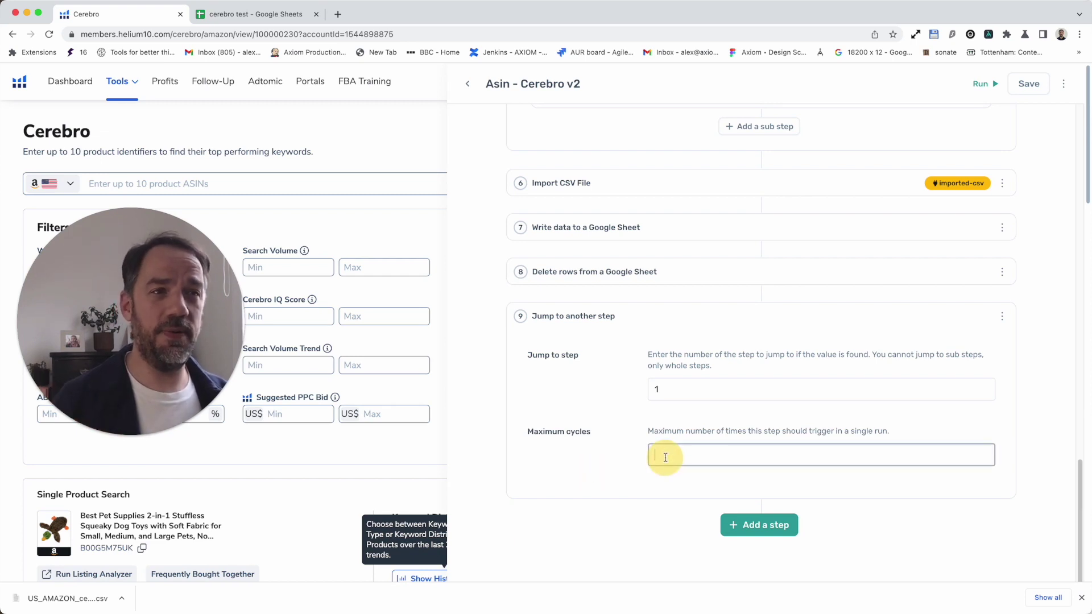